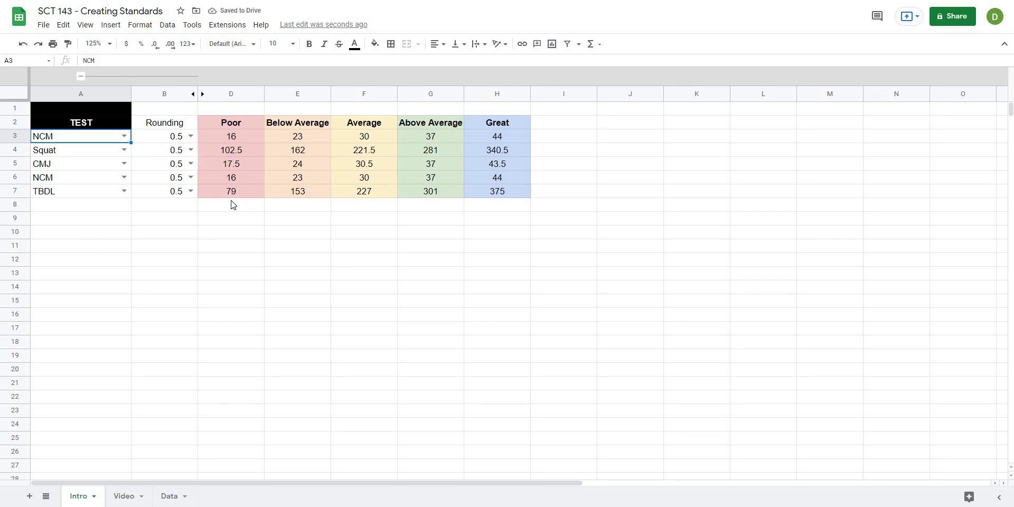
# Set the rounding for the NCM test in row 3 to 0.1, 0.05 and finally 0.01 to compare the resulting standards.
pyautogui.click(191, 137)
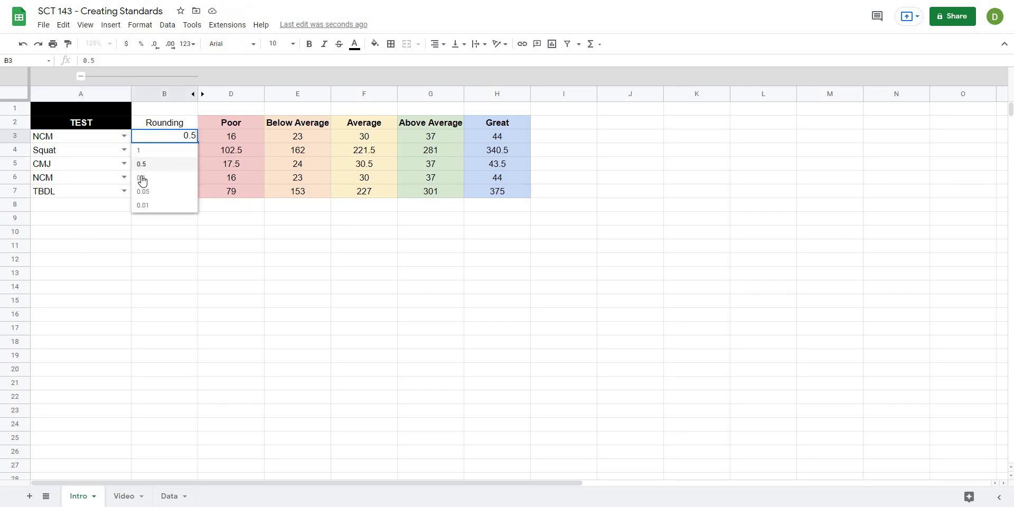
pyautogui.click(141, 163)
pyautogui.click(191, 136)
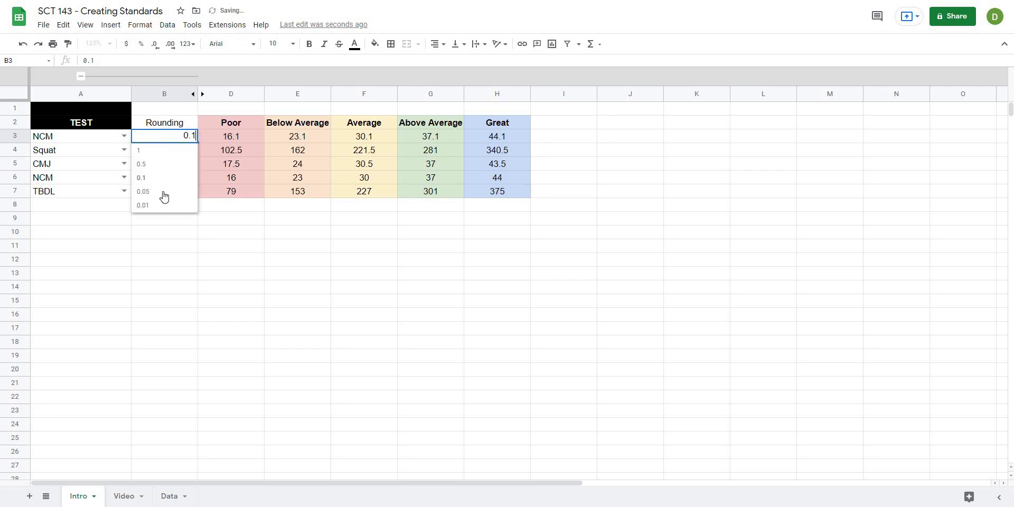
pyautogui.click(161, 194)
pyautogui.click(191, 137)
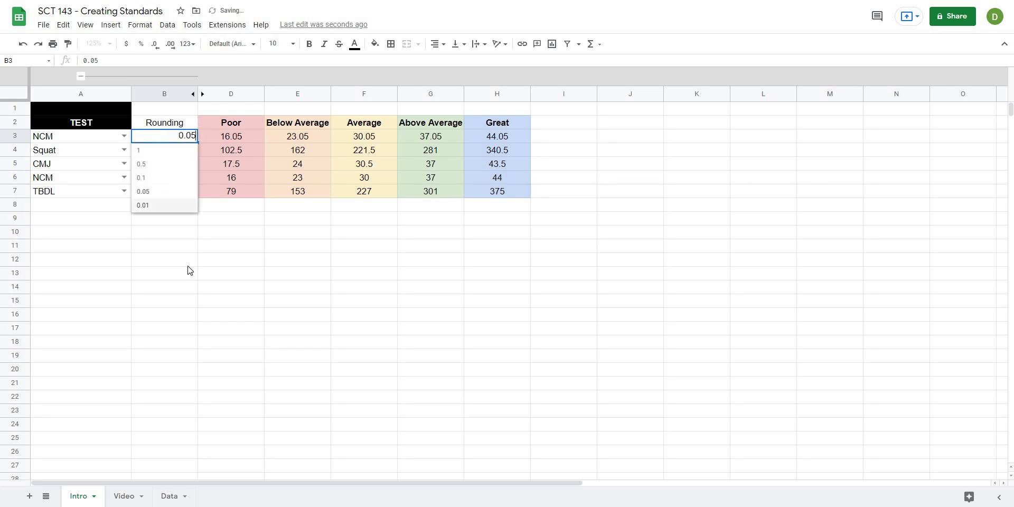
pyautogui.click(158, 206)
pyautogui.click(191, 273)
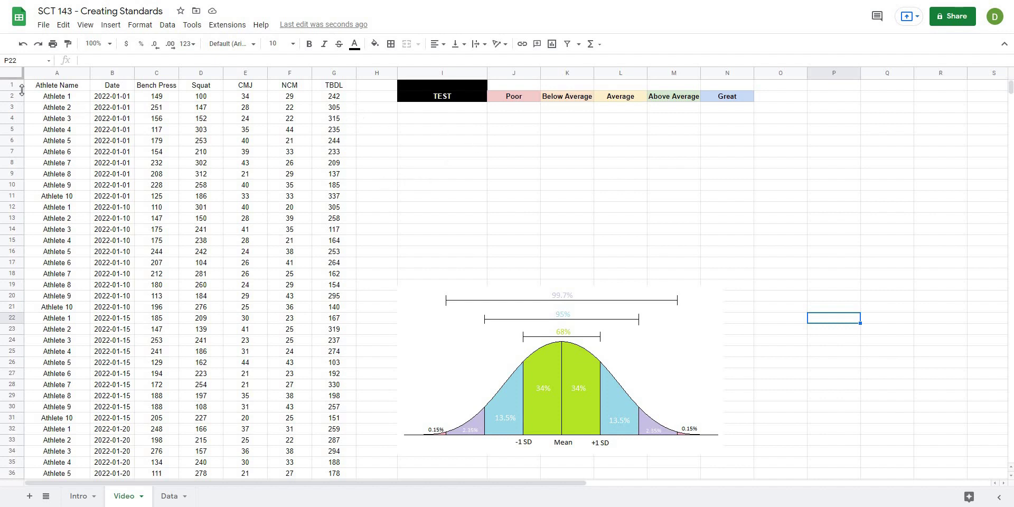
# Examine the athlete names, dates and the Bench Press to TBDL results down to the last data row on the Video sheet.
pyautogui.click(88, 110)
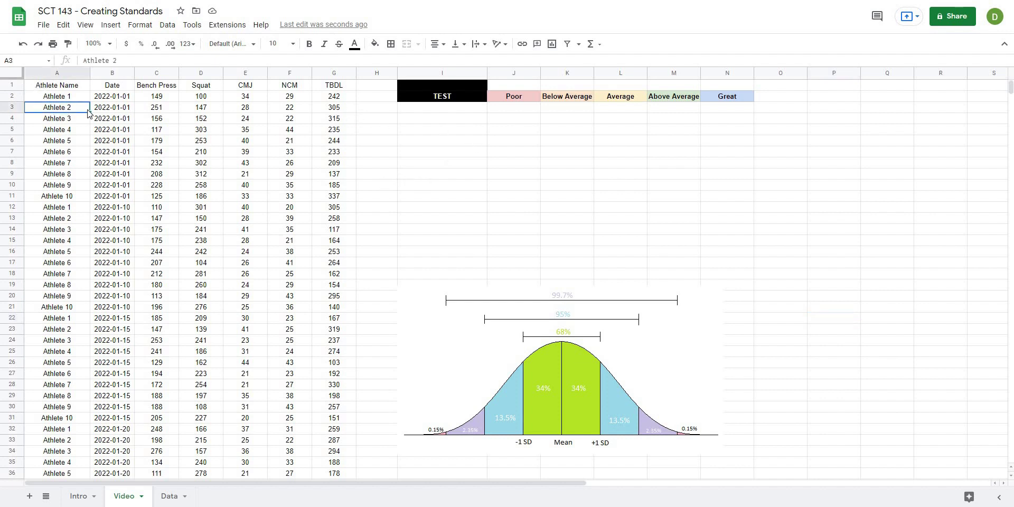
pyautogui.click(144, 151)
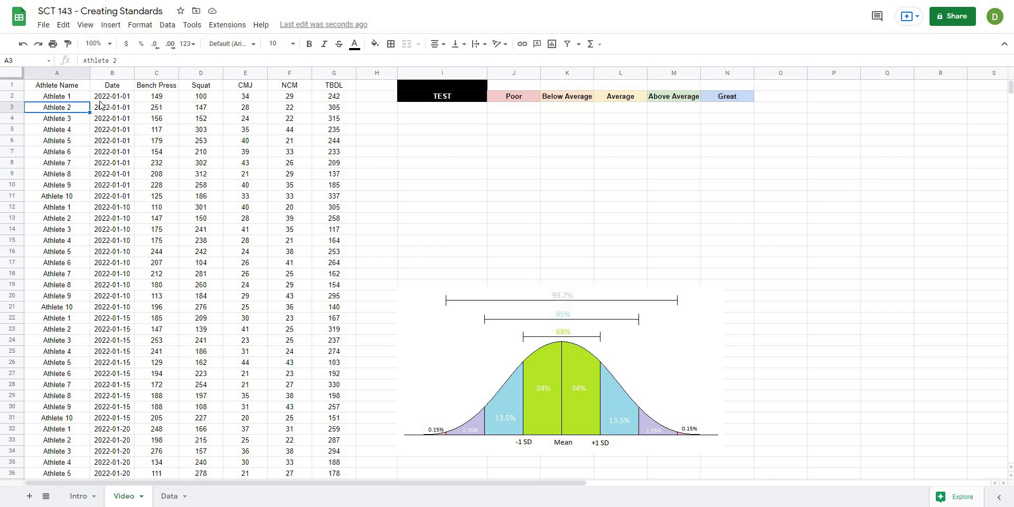
pyautogui.click(45, 86)
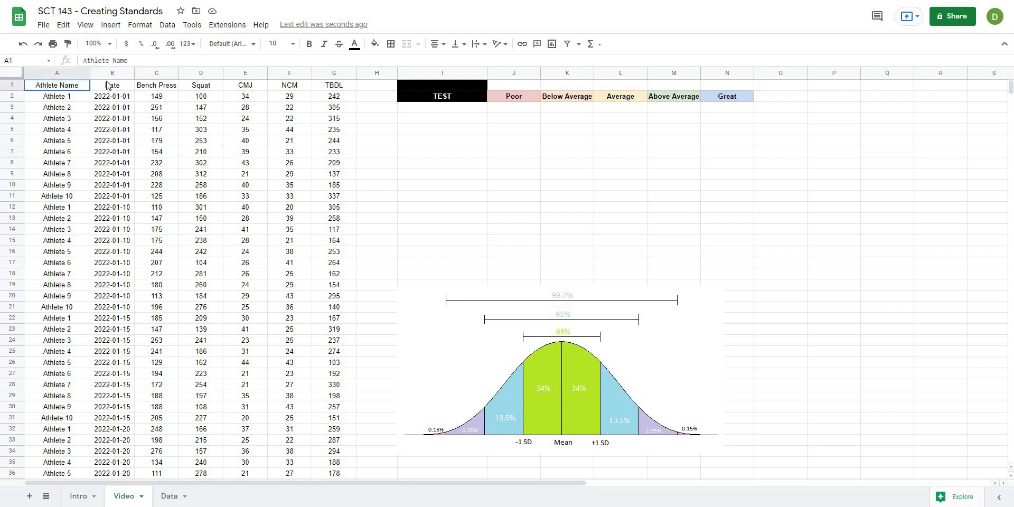
pyautogui.moveTo(150, 89); pyautogui.dragTo(354, 105)
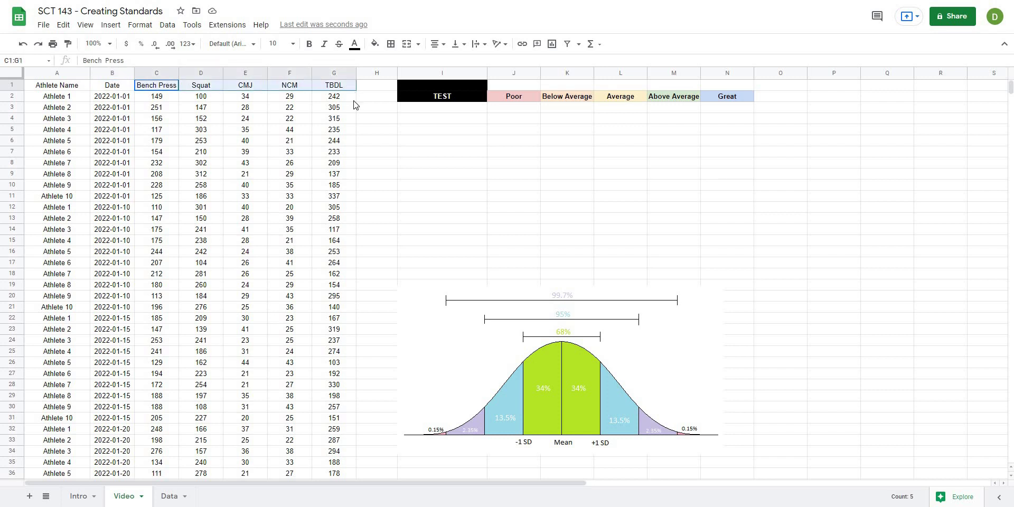
pyautogui.click(379, 154)
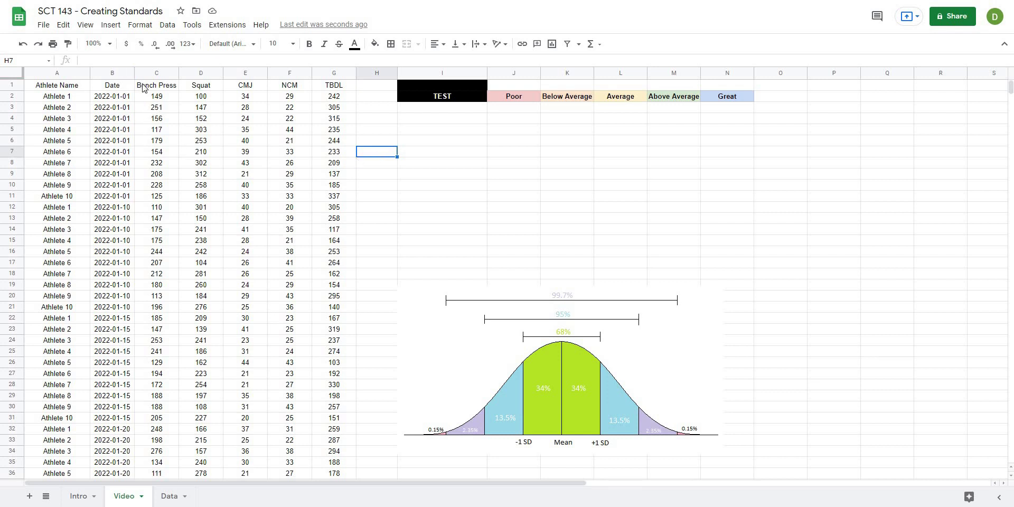
pyautogui.click(420, 157)
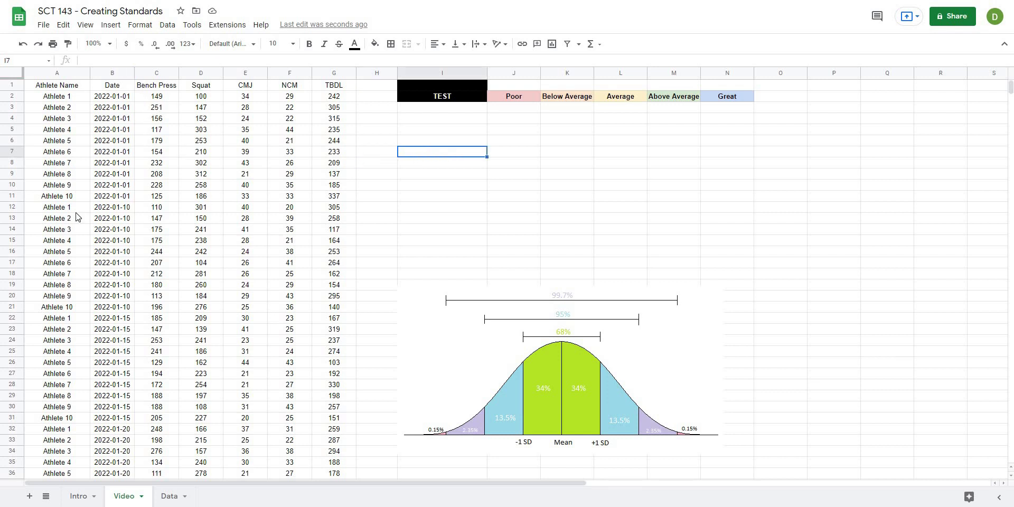
pyautogui.scroll(-8, 77, 217)
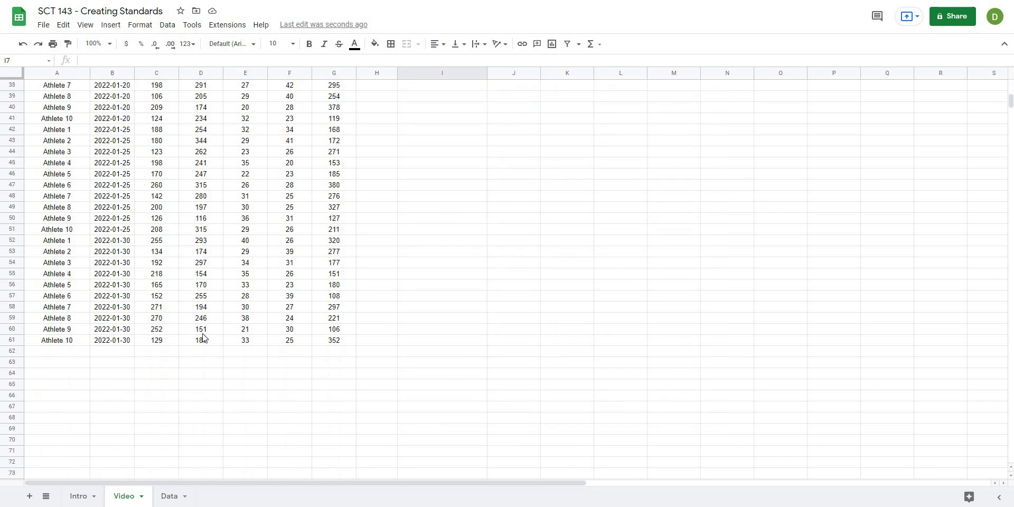
pyautogui.scroll(4, 205, 318)
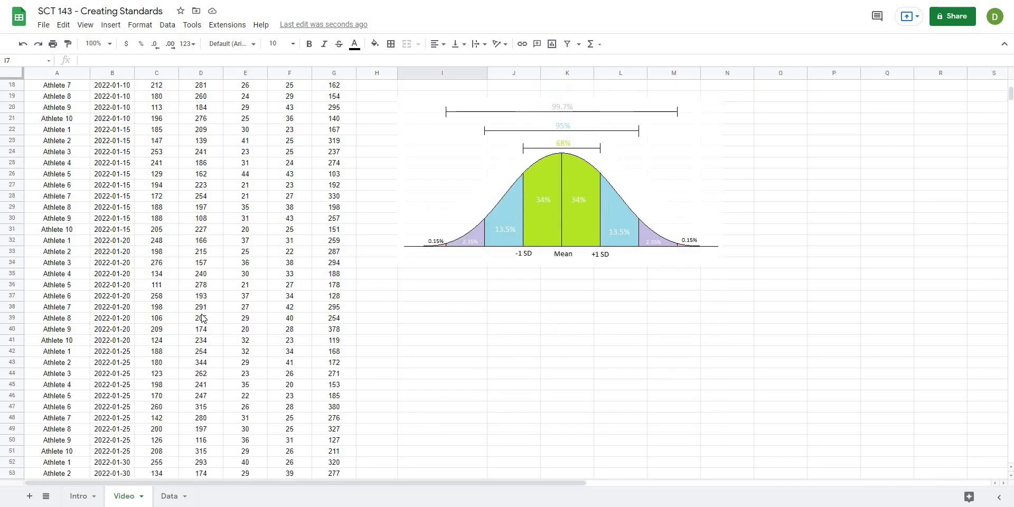
pyautogui.scroll(5, 201, 317)
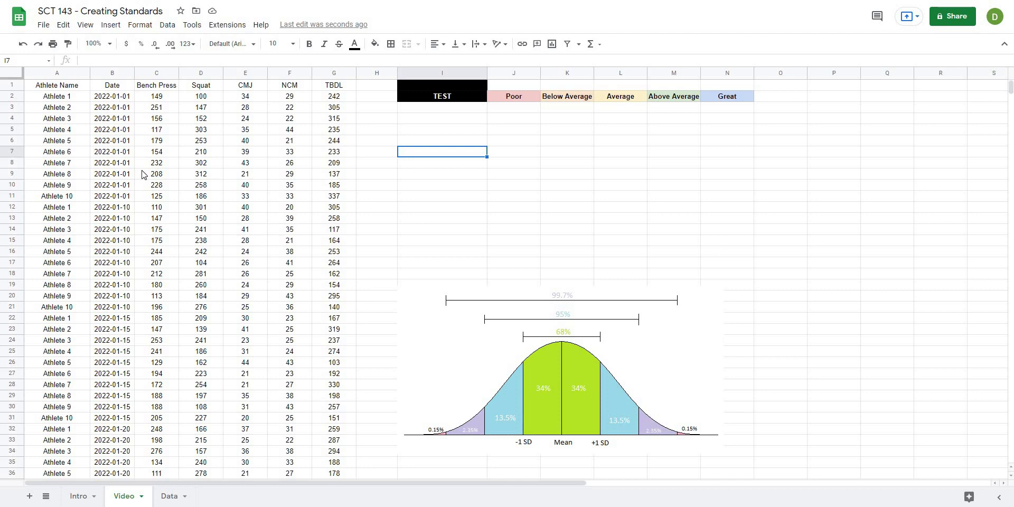
pyautogui.scroll(-6, 143, 175)
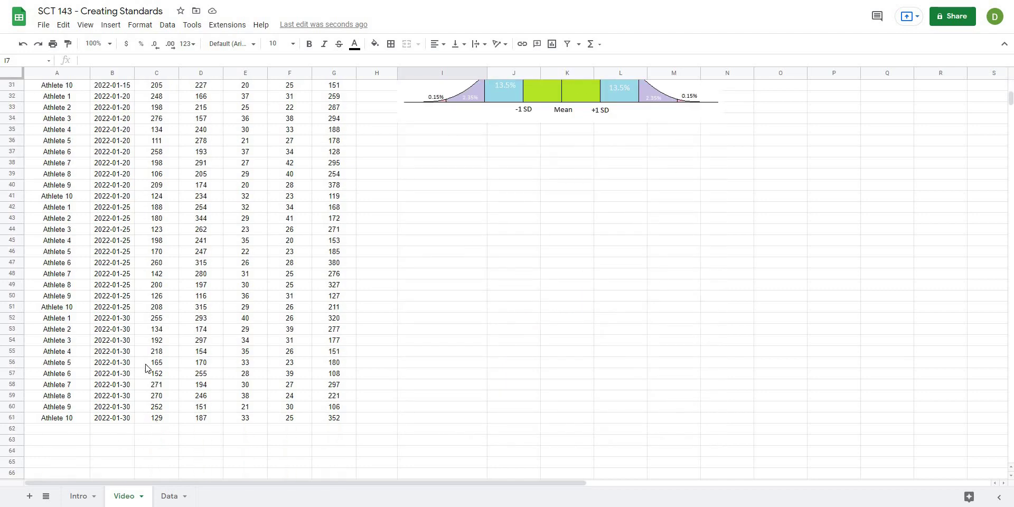
pyautogui.scroll(5, 216, 199)
pyautogui.scroll(5, 215, 200)
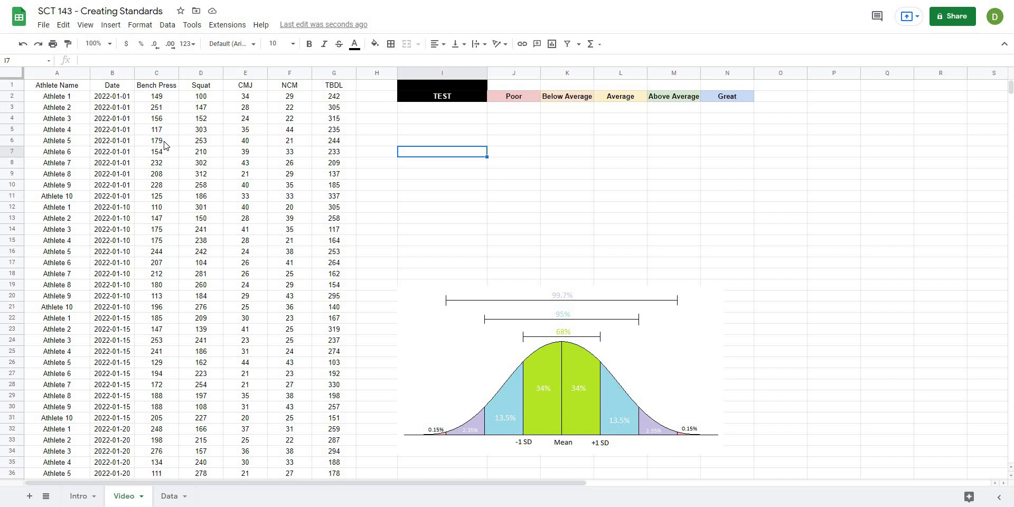
# Move the bell curve image up so its upper edge sits at about row 12, below the standards table header.
pyautogui.click(442, 312)
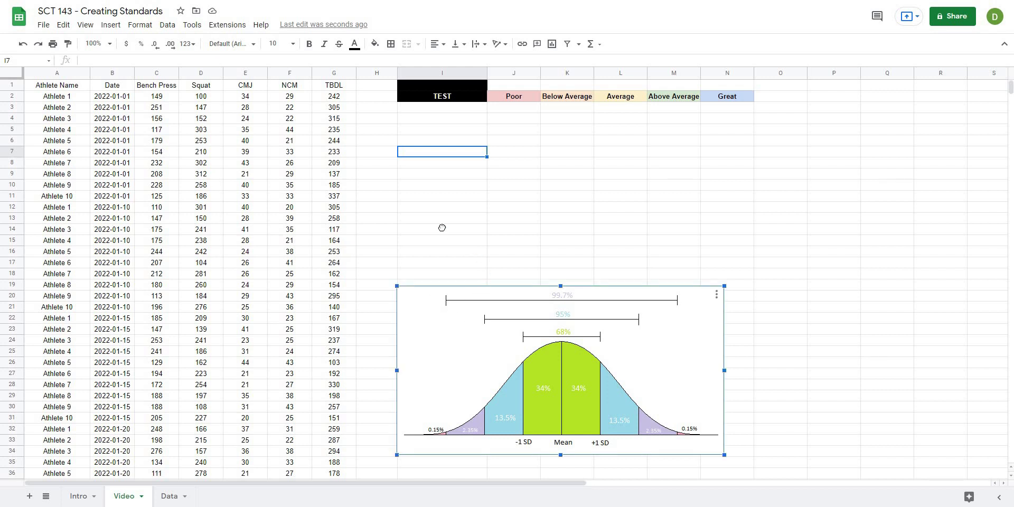
pyautogui.moveTo(442, 228); pyautogui.dragTo(443, 227)
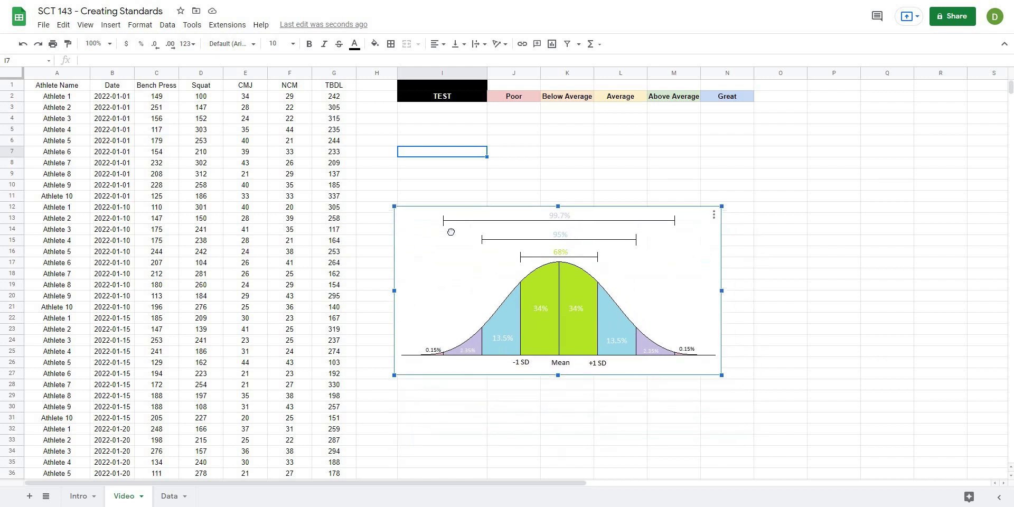
pyautogui.click(457, 420)
pyautogui.click(434, 320)
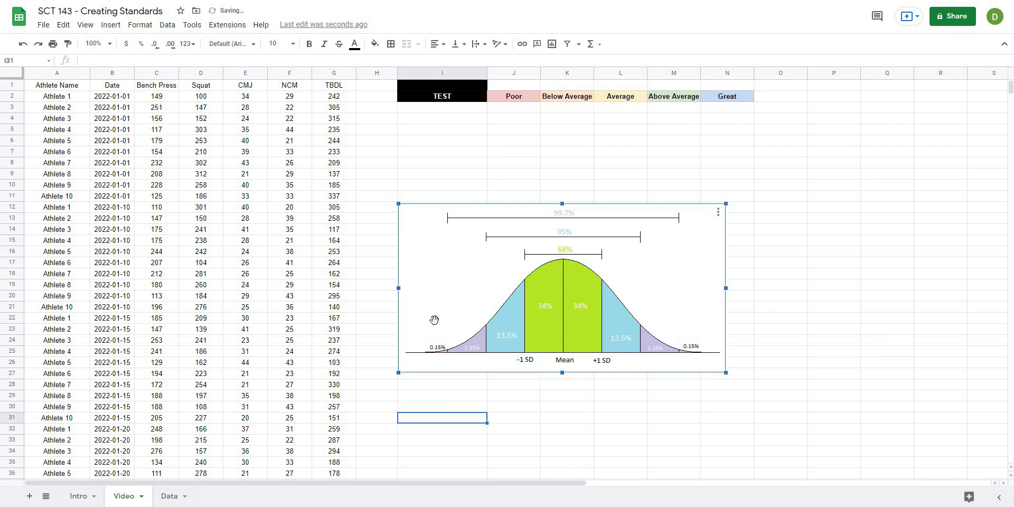
pyautogui.click(781, 352)
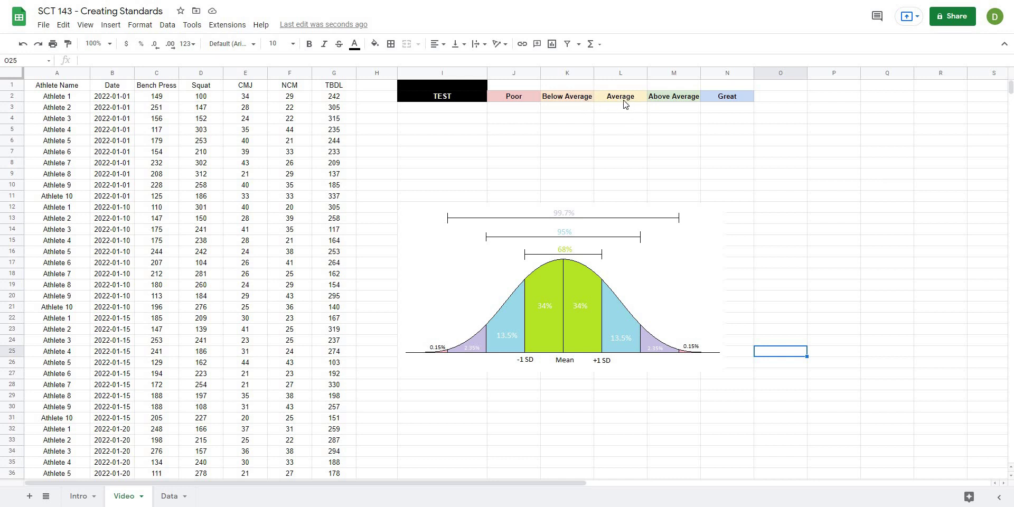
# Examine the empty Average and Below Average columns and the Bench Press scores that the standards are based on.
pyautogui.moveTo(624, 108); pyautogui.dragTo(629, 159)
pyautogui.click(599, 148)
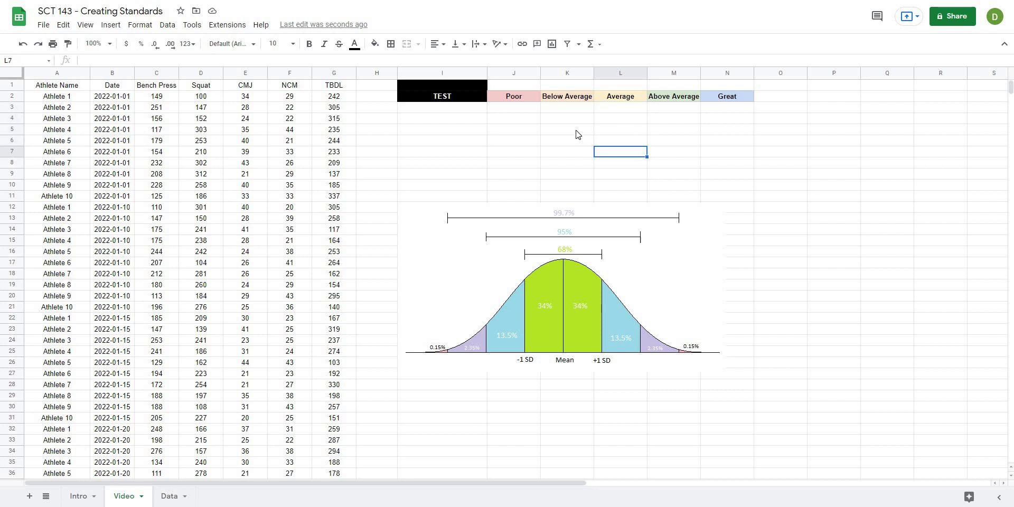
pyautogui.click(559, 121)
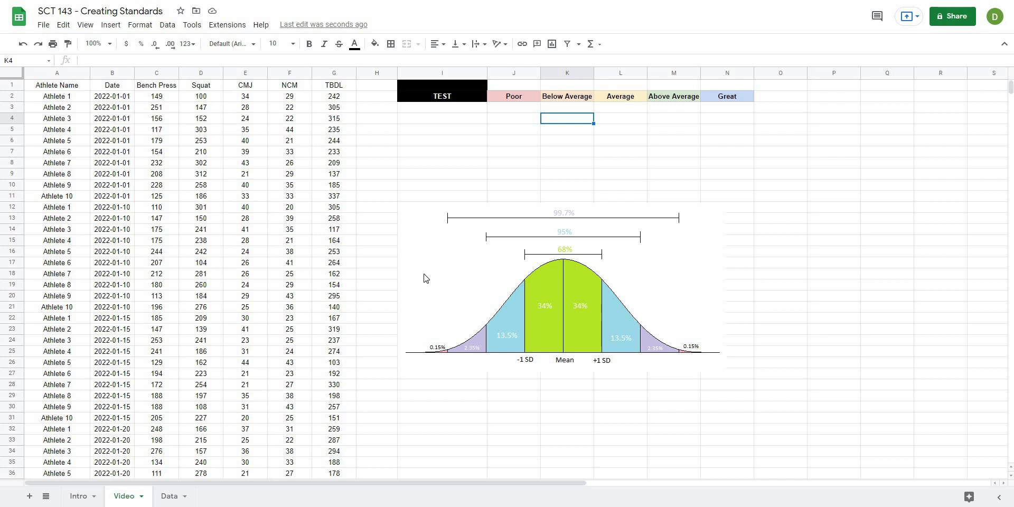
pyautogui.moveTo(172, 96); pyautogui.dragTo(165, 120)
pyautogui.moveTo(168, 416); pyautogui.dragTo(168, 453)
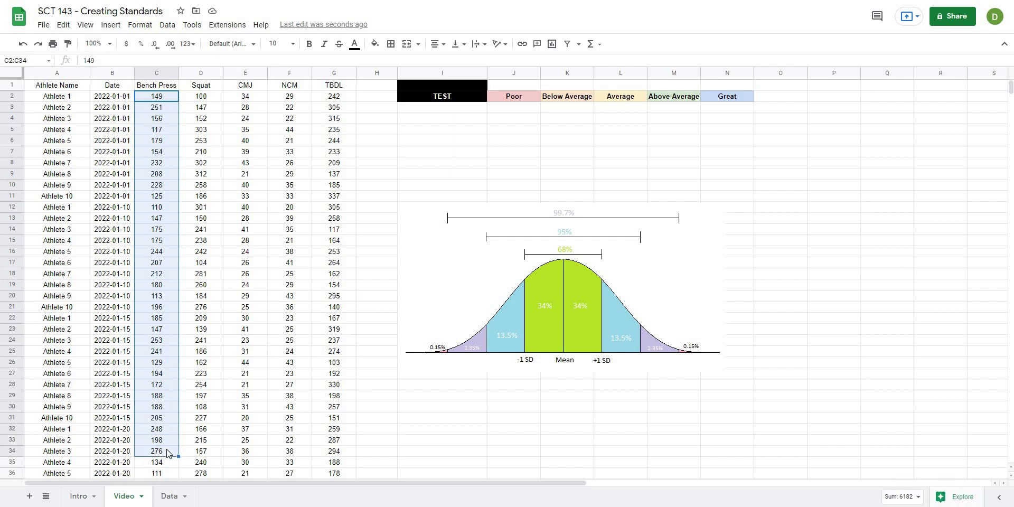
pyautogui.click(442, 407)
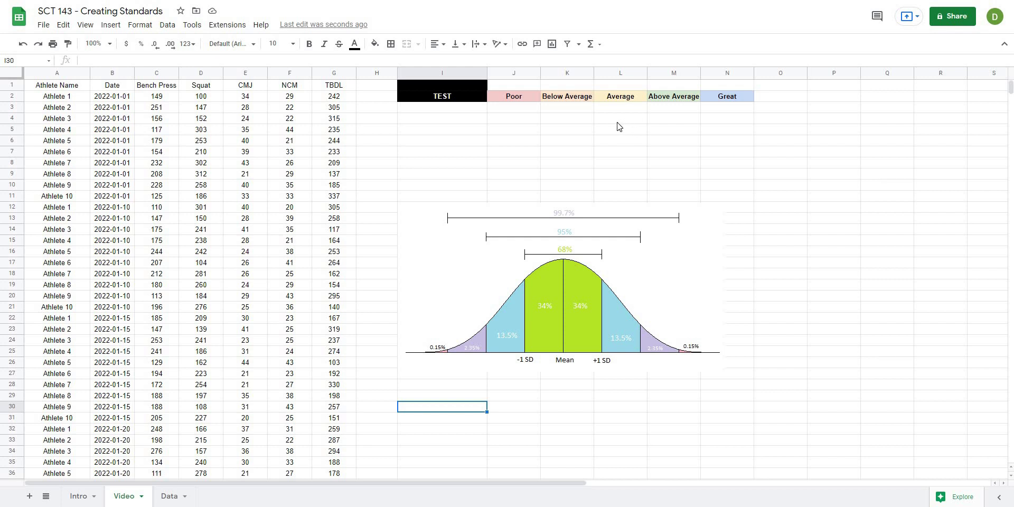
pyautogui.click(759, 220)
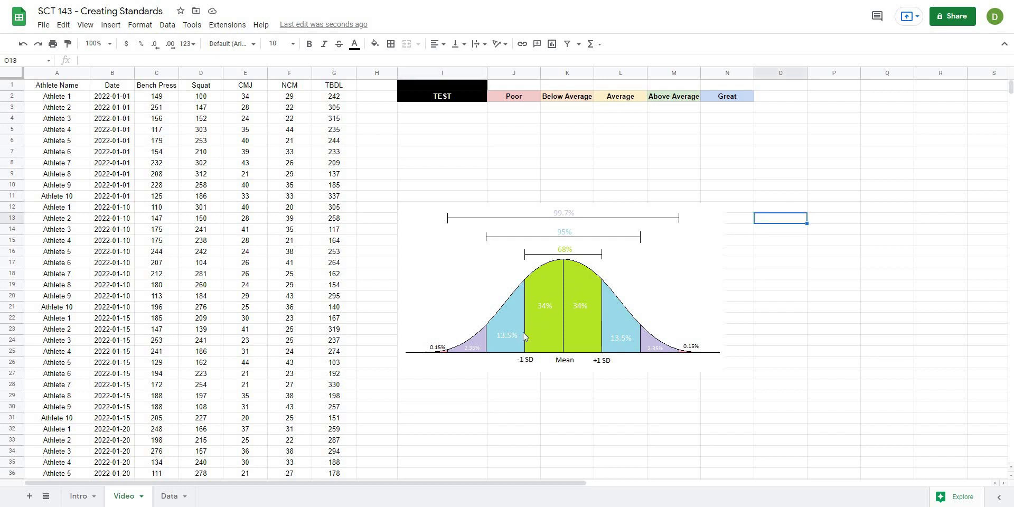
# Compare the Poor, Below Average, Average, Above Average and Great columns with the standard deviation bands of the bell curve.
pyautogui.moveTo(616, 112); pyautogui.dragTo(619, 167)
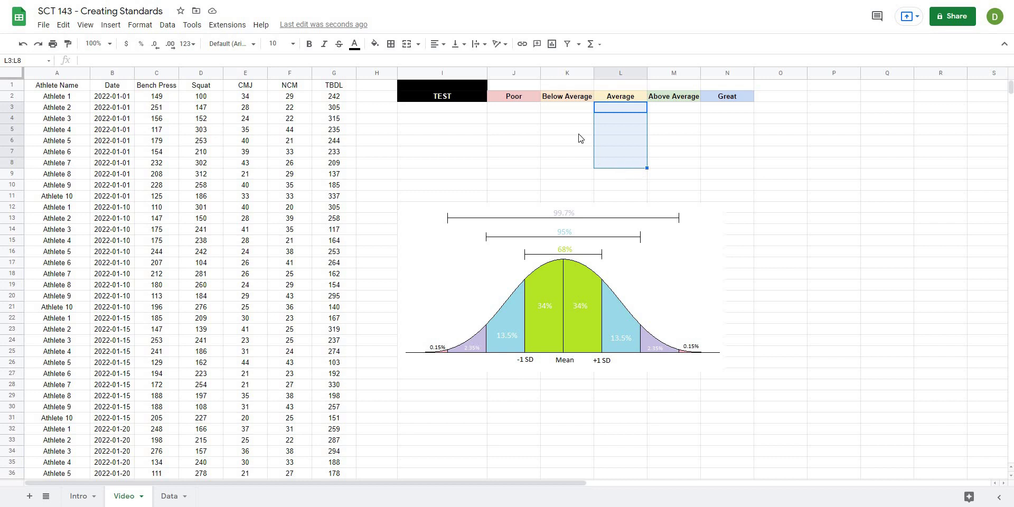
pyautogui.moveTo(568, 108); pyautogui.dragTo(567, 166)
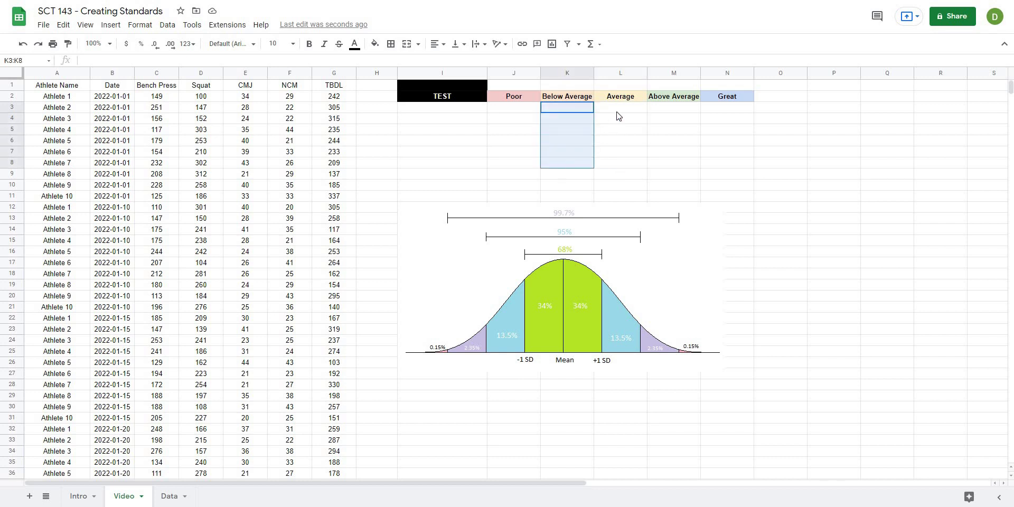
pyautogui.moveTo(617, 109); pyautogui.dragTo(611, 156)
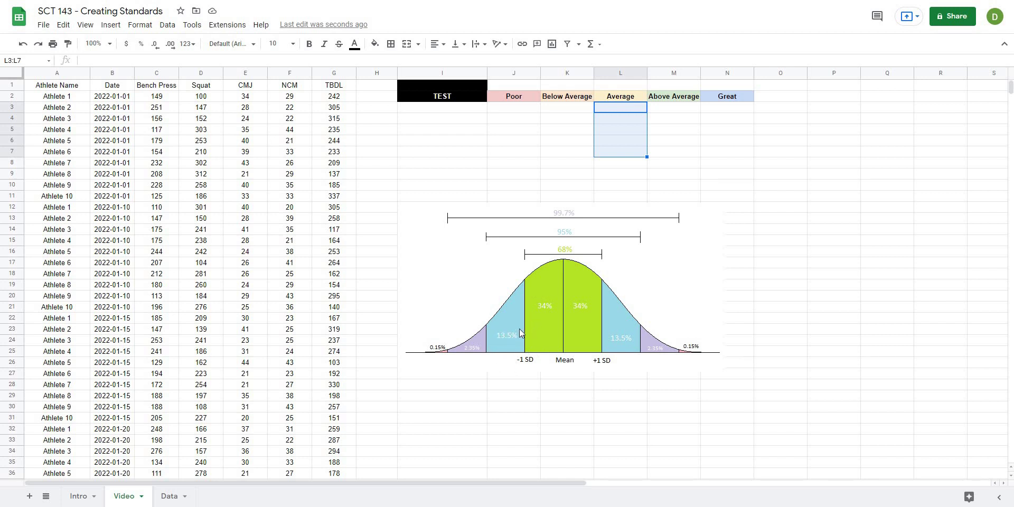
pyautogui.moveTo(672, 109); pyautogui.dragTo(676, 153)
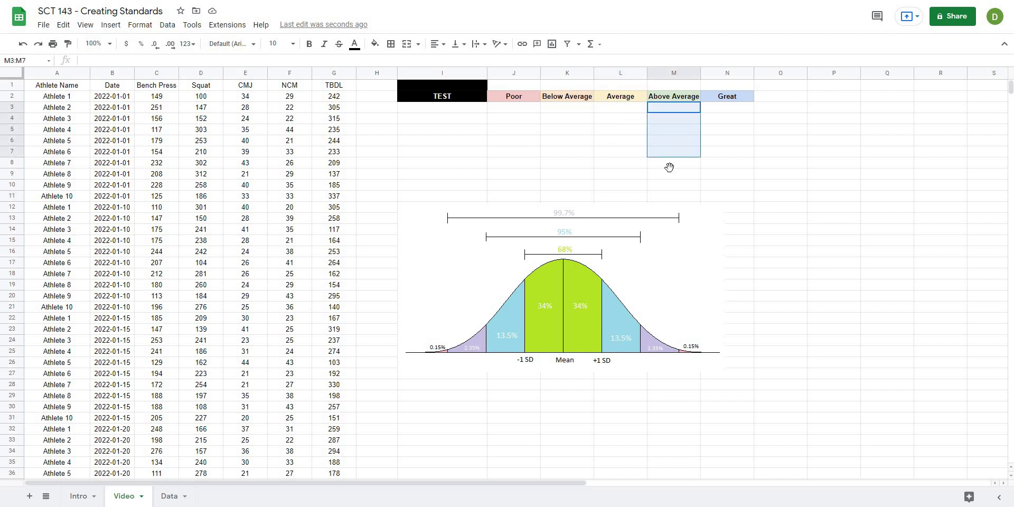
pyautogui.click(581, 175)
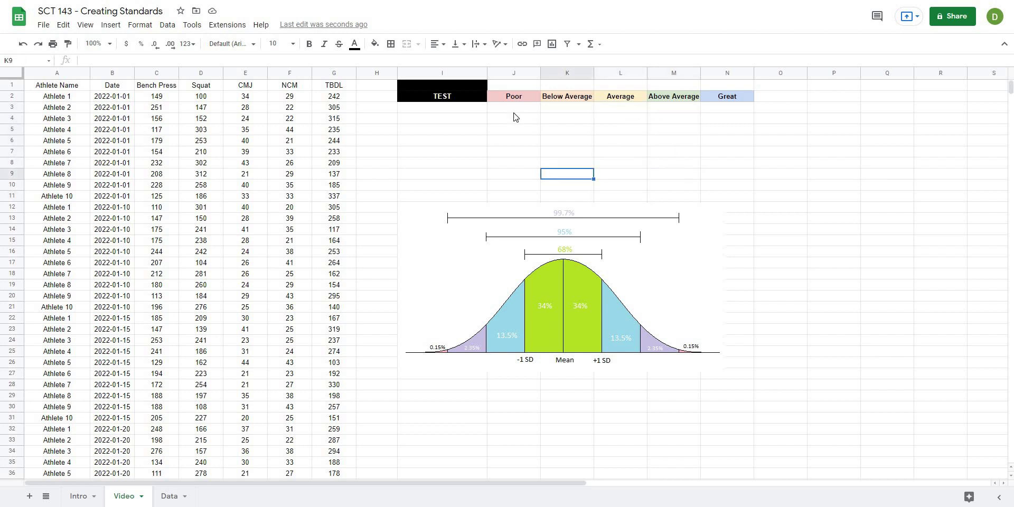
pyautogui.moveTo(513, 109); pyautogui.dragTo(511, 177)
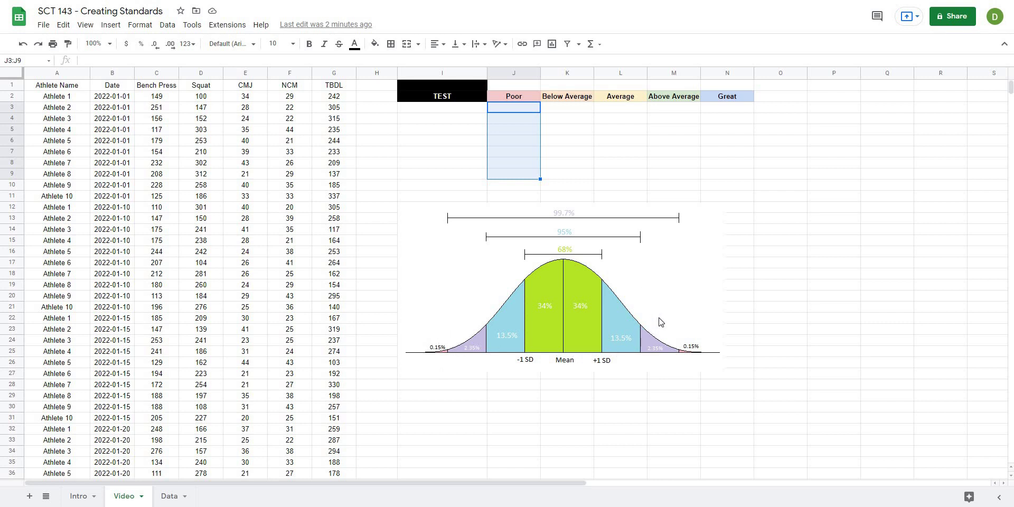
pyautogui.moveTo(734, 108); pyautogui.dragTo(734, 200)
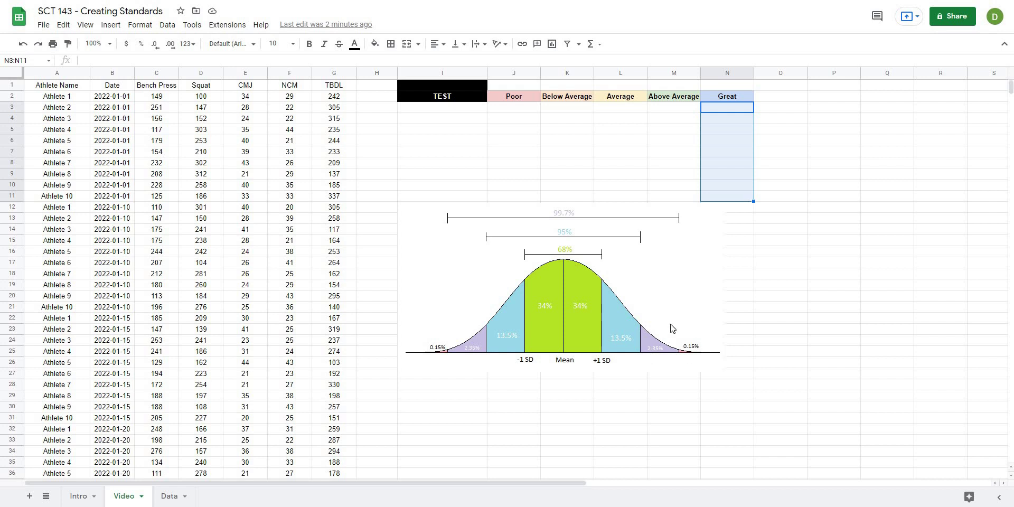
pyautogui.click(721, 216)
pyautogui.click(781, 152)
pyautogui.click(525, 214)
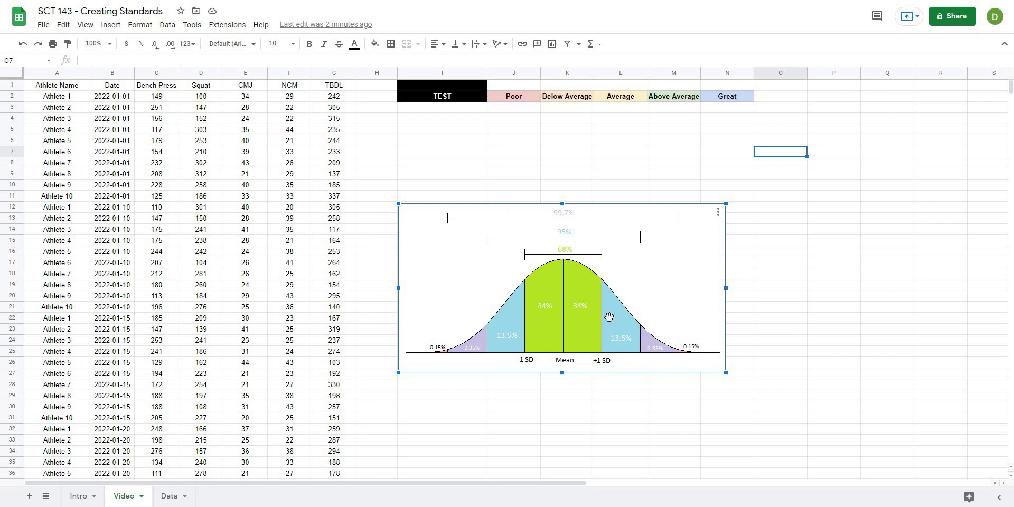
pyautogui.click(567, 143)
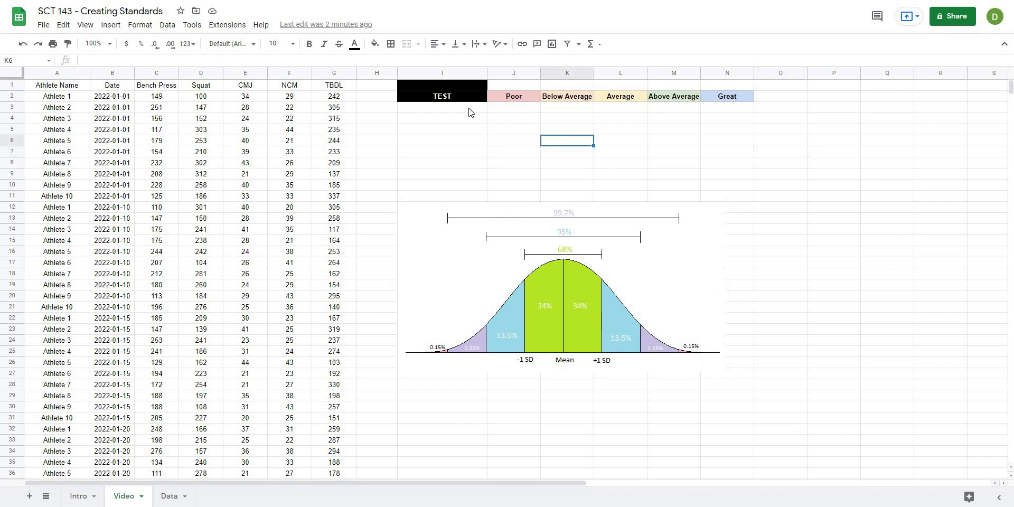
pyautogui.moveTo(625, 112); pyautogui.dragTo(631, 135)
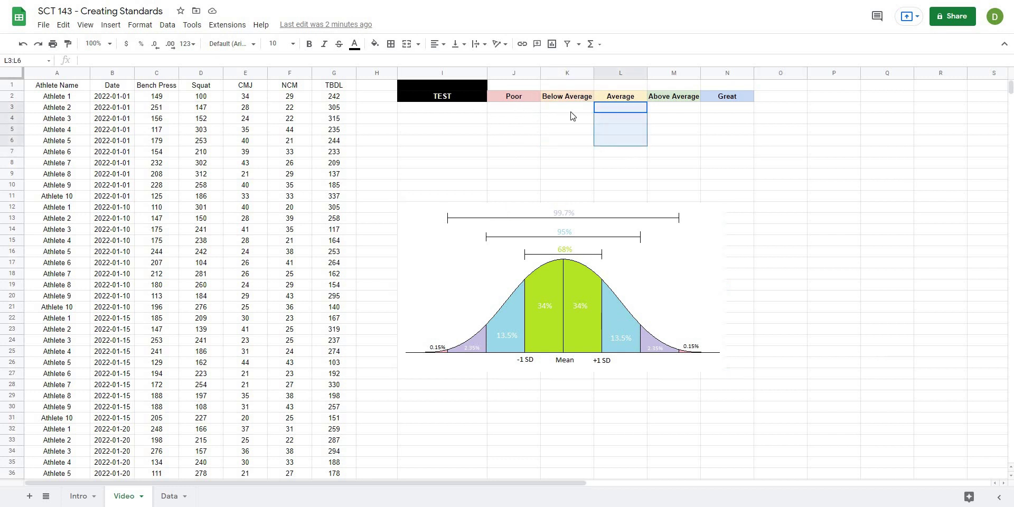
pyautogui.moveTo(571, 116); pyautogui.dragTo(572, 154)
pyautogui.moveTo(679, 106); pyautogui.dragTo(682, 158)
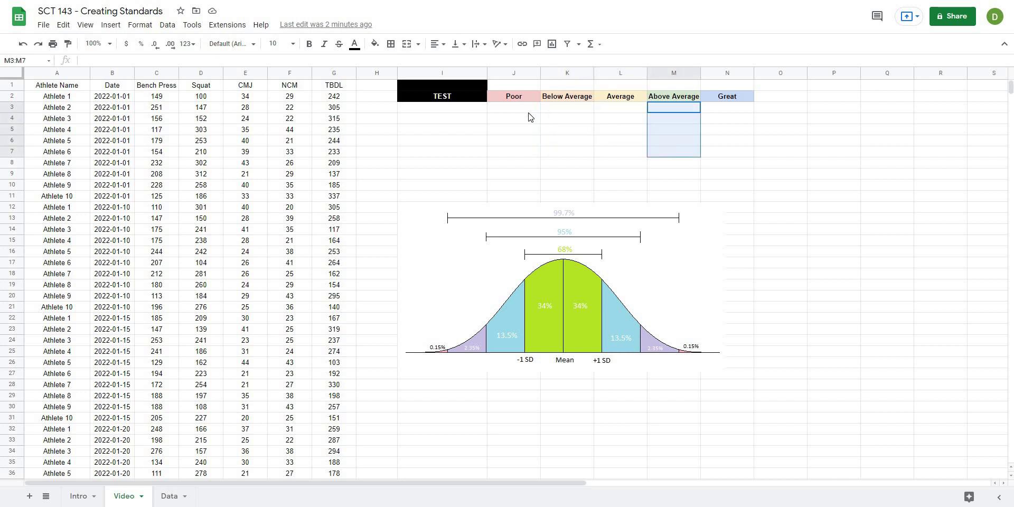
# Compare the empty Poor and Great columns of the standards table with the outer bands of the bell curve.
pyautogui.moveTo(521, 111); pyautogui.dragTo(532, 163)
pyautogui.moveTo(749, 110); pyautogui.dragTo(744, 155)
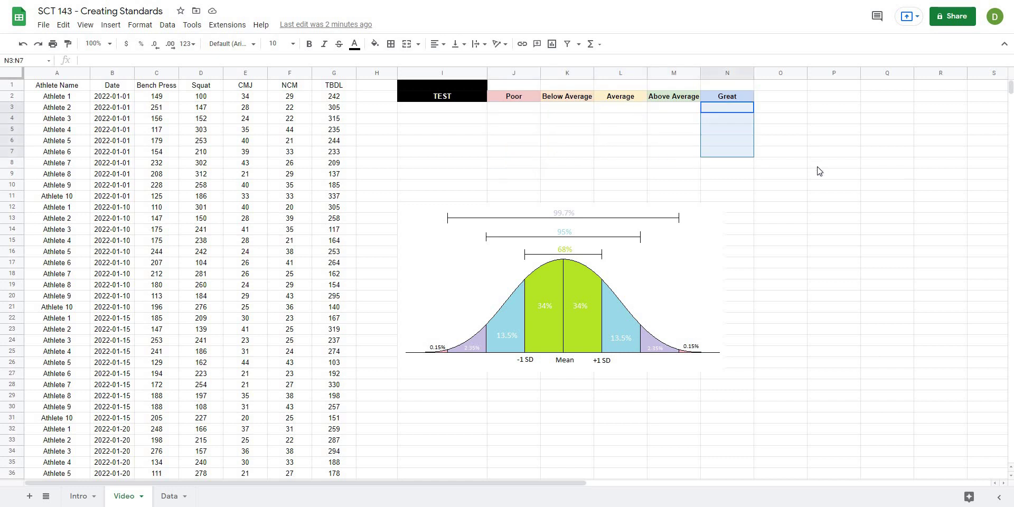
pyautogui.click(818, 167)
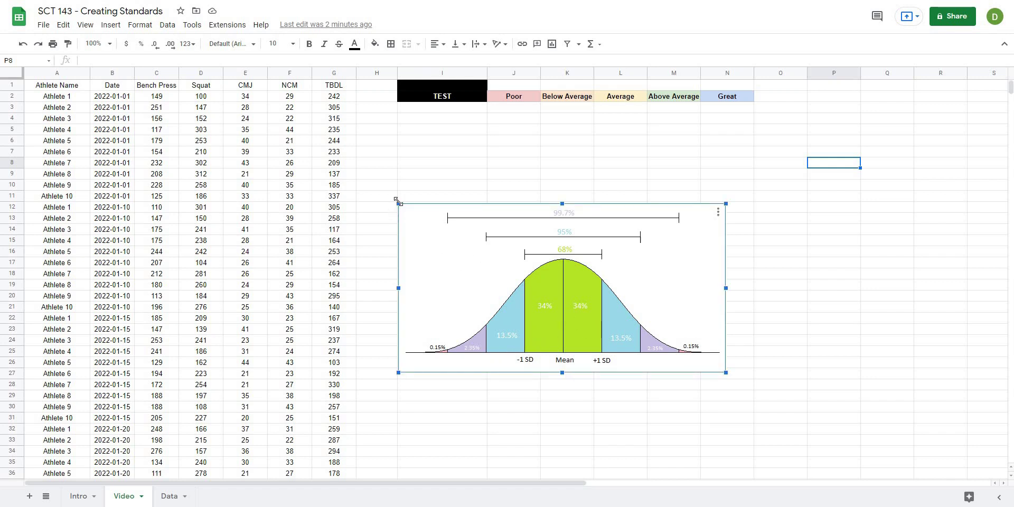
# Shrink the bell curve image and move it beyond the standards table, starting at about column P, row 2.
pyautogui.moveTo(397, 202); pyautogui.dragTo(468, 261)
pyautogui.moveTo(694, 279); pyautogui.dragTo(1006, 127)
pyautogui.click(447, 217)
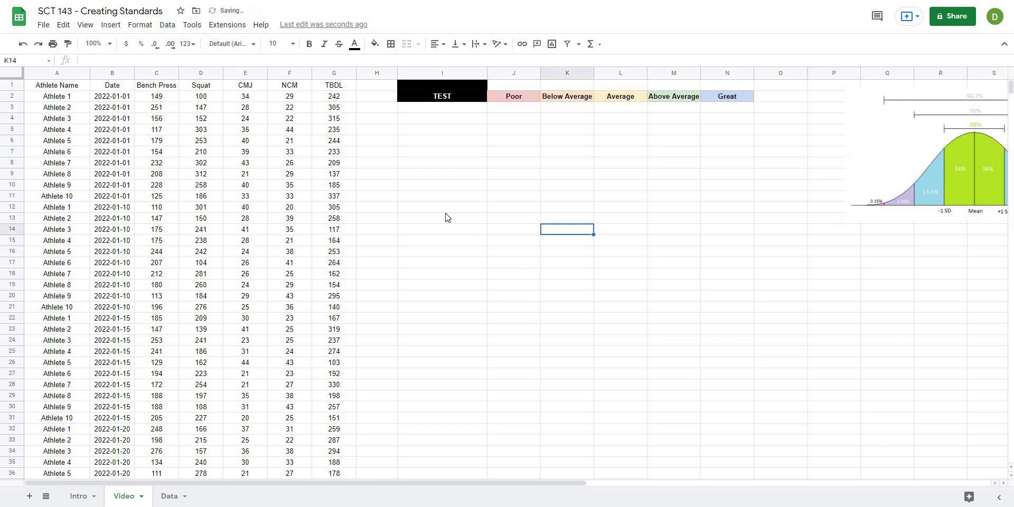
# Examine the test name headers from Bench Press onwards in row 1 of the data.
pyautogui.click(154, 86)
pyautogui.press('Right')
pyautogui.press('Right')
pyautogui.press('Right')
pyautogui.press('Right')
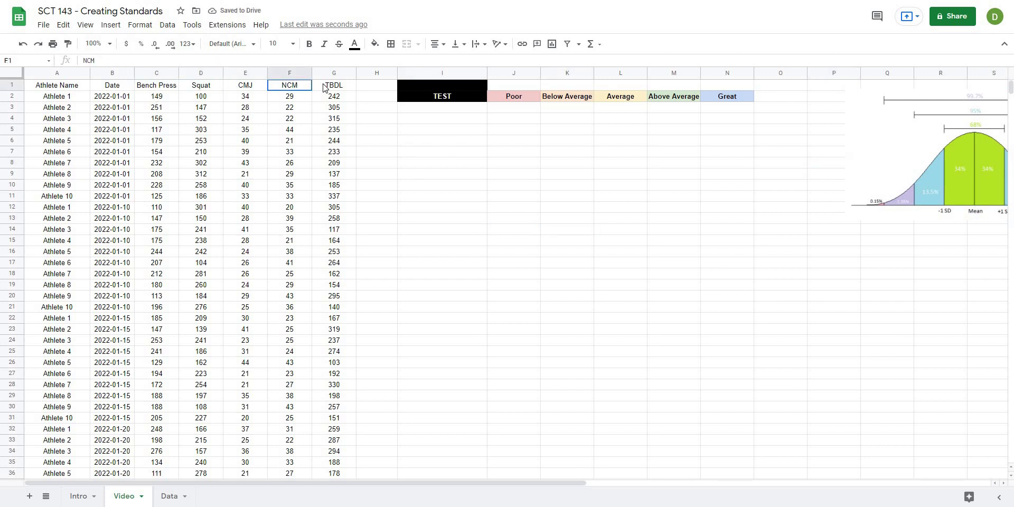
pyautogui.click(433, 141)
# Add data validation to the TEST cells I3:I7 as a dropdown list from the range C1:G1.
pyautogui.click(441, 108)
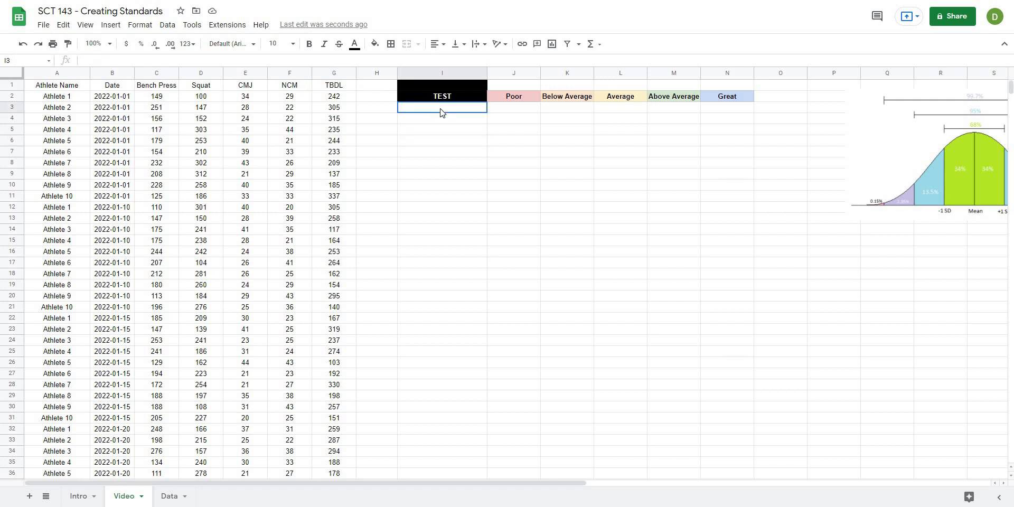
pyautogui.moveTo(441, 111); pyautogui.dragTo(441, 159)
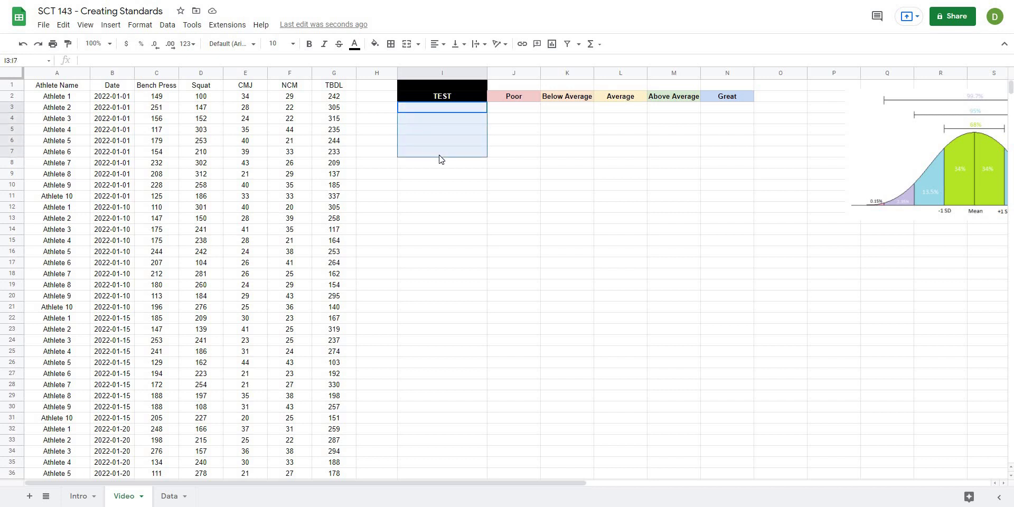
pyautogui.click(170, 27)
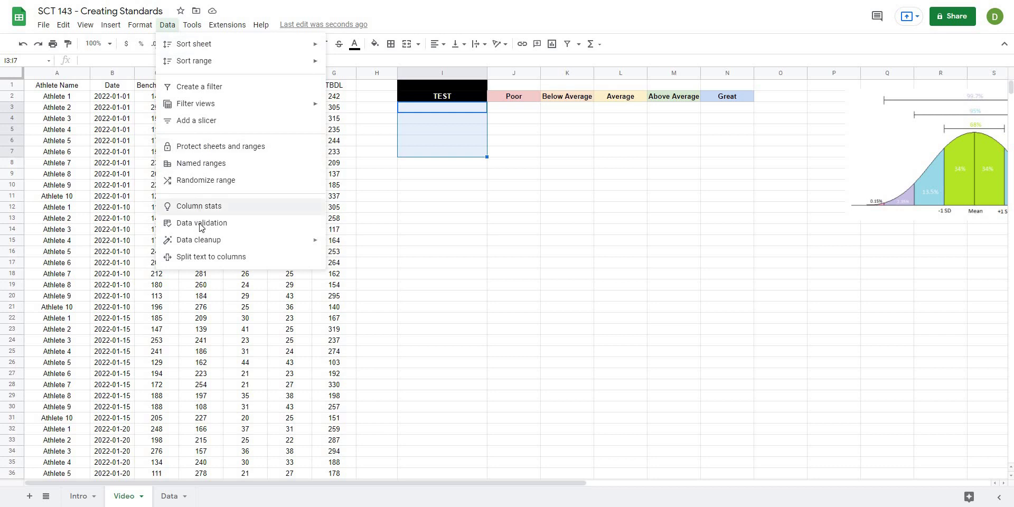
pyautogui.click(508, 223)
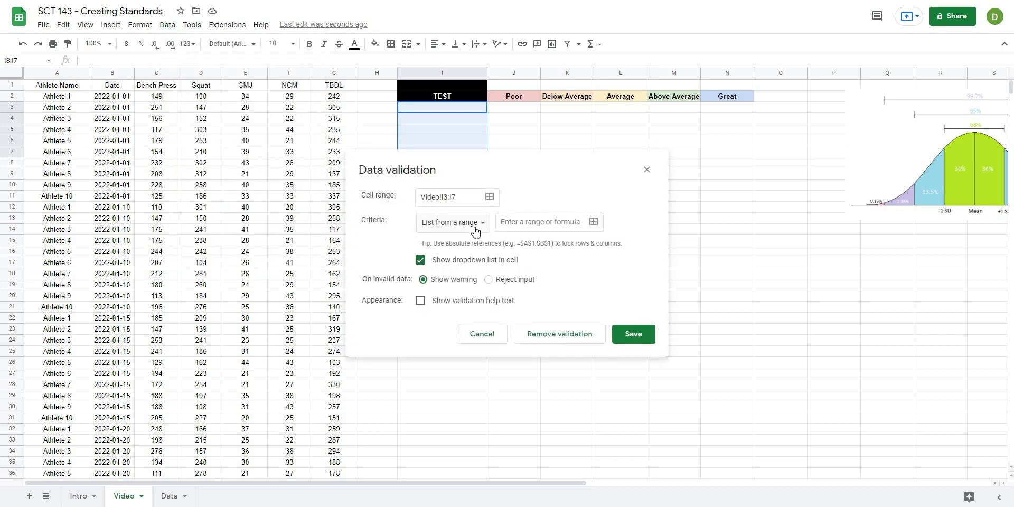
pyautogui.click(594, 221)
pyautogui.moveTo(156, 86); pyautogui.dragTo(338, 87)
pyautogui.click(505, 239)
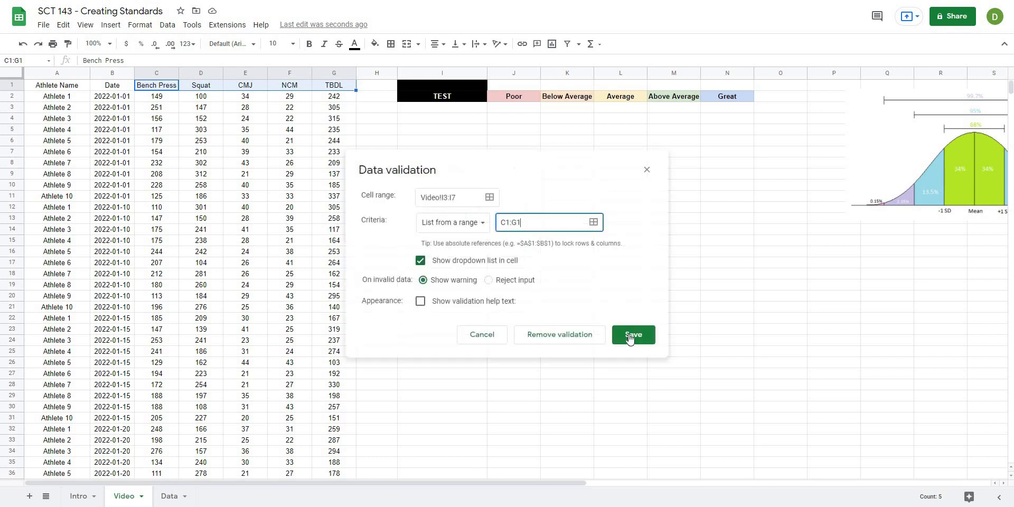
pyautogui.click(632, 336)
# Choose Bench Press, Squat, CMJ, NCM and TBDL from the dropdowns in cells I3 to I7, in that order.
pyautogui.click(481, 107)
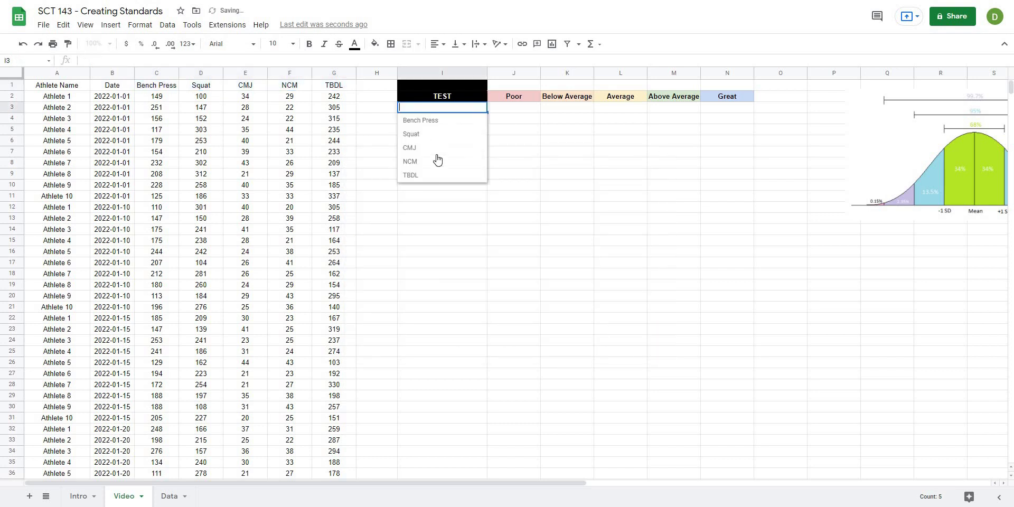
pyautogui.click(446, 121)
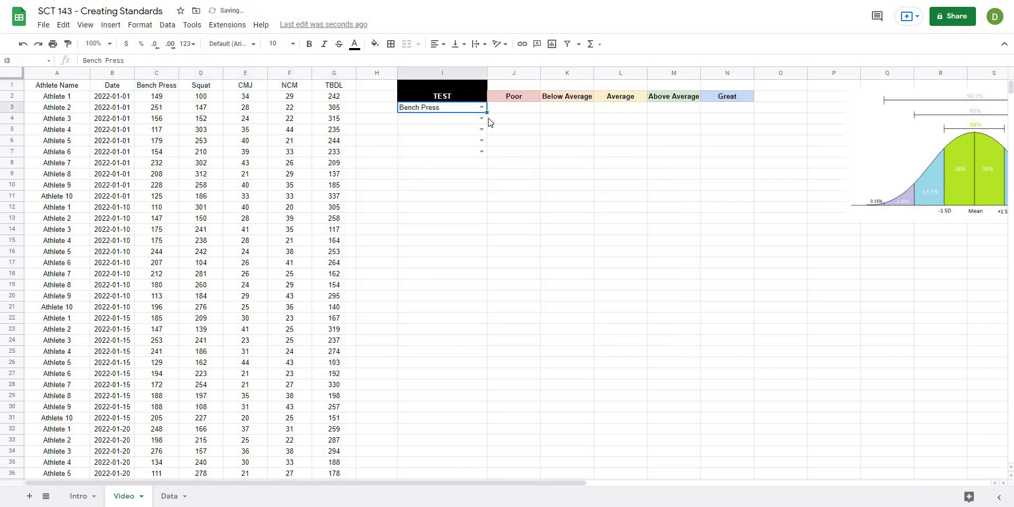
pyautogui.click(481, 118)
pyautogui.click(457, 145)
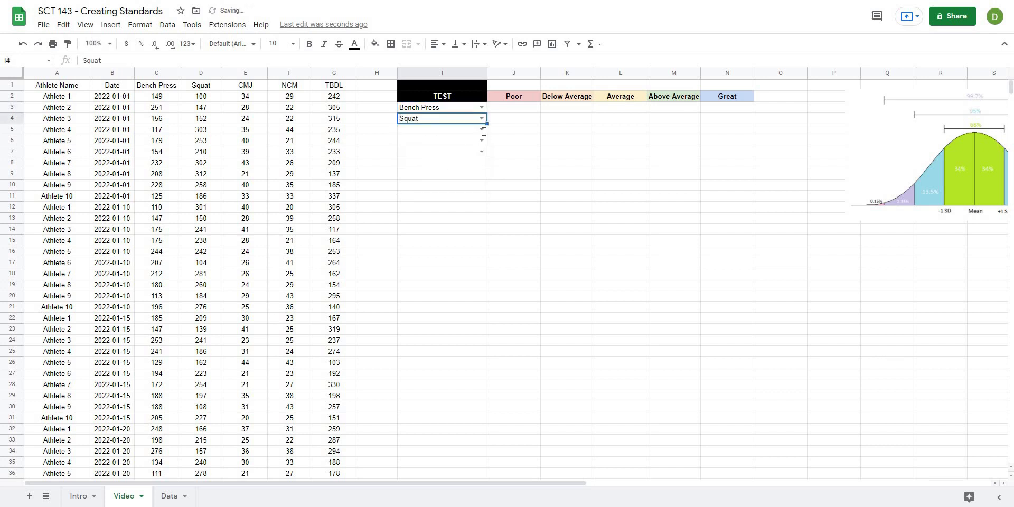
pyautogui.click(482, 130)
pyautogui.click(414, 170)
pyautogui.click(481, 140)
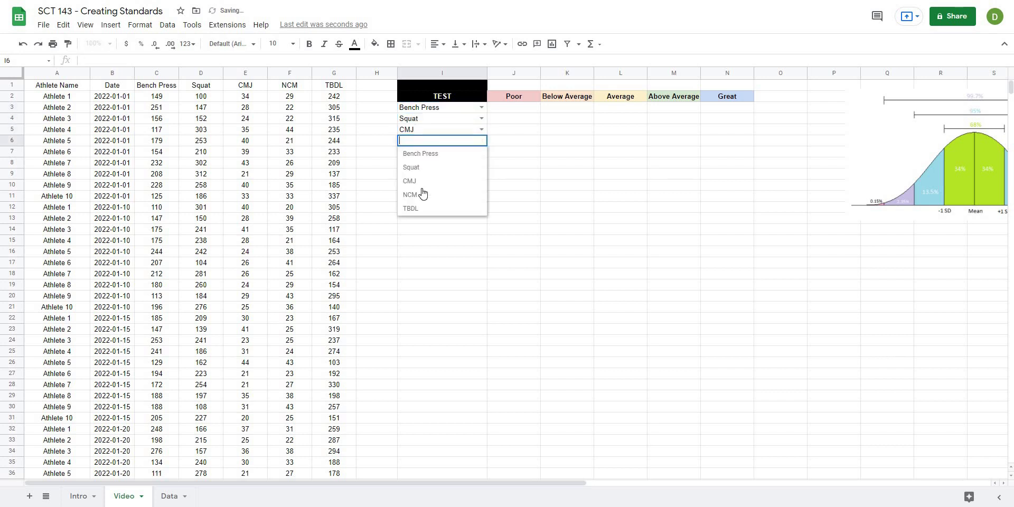
pyautogui.click(423, 194)
pyautogui.press('Return')
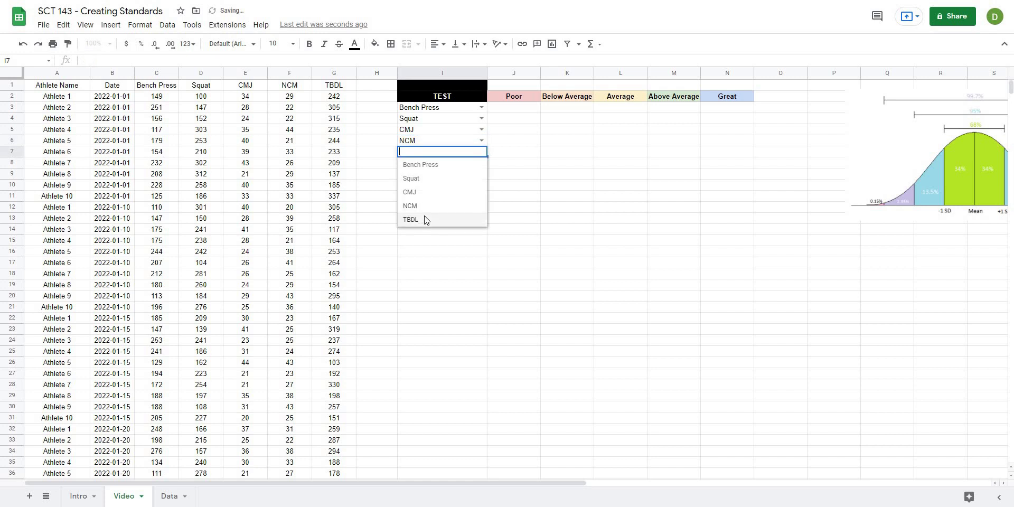
pyautogui.click(425, 220)
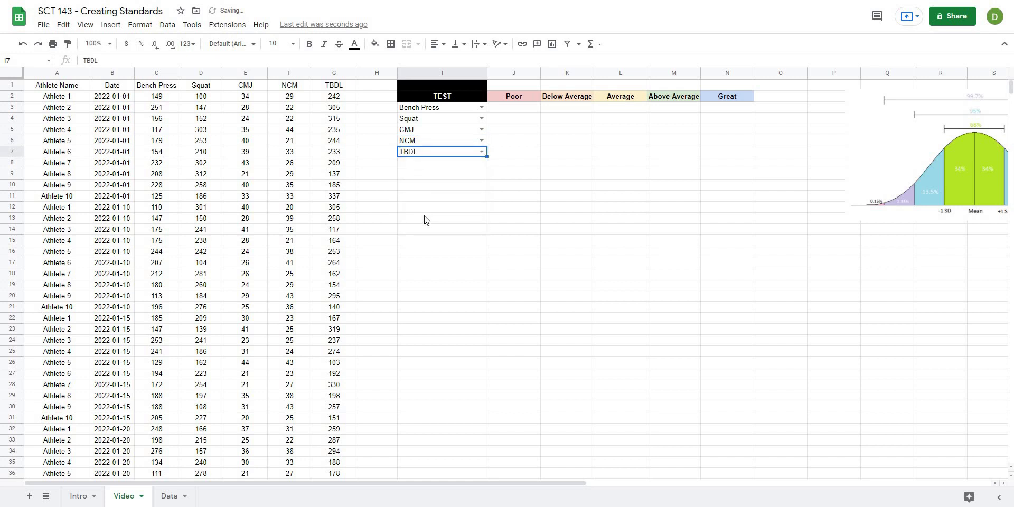
# Examine the selected tests in I3:I7 and the empty Average cells L3:L7 that belong to them.
pyautogui.click(429, 111)
pyautogui.moveTo(434, 154); pyautogui.dragTo(435, 158)
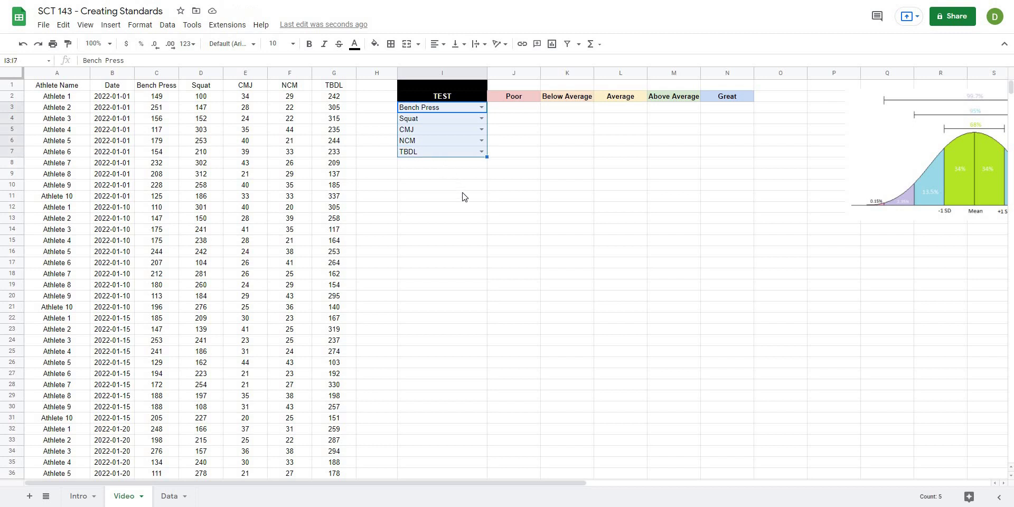
pyautogui.click(483, 108)
pyautogui.click(533, 141)
pyautogui.click(605, 141)
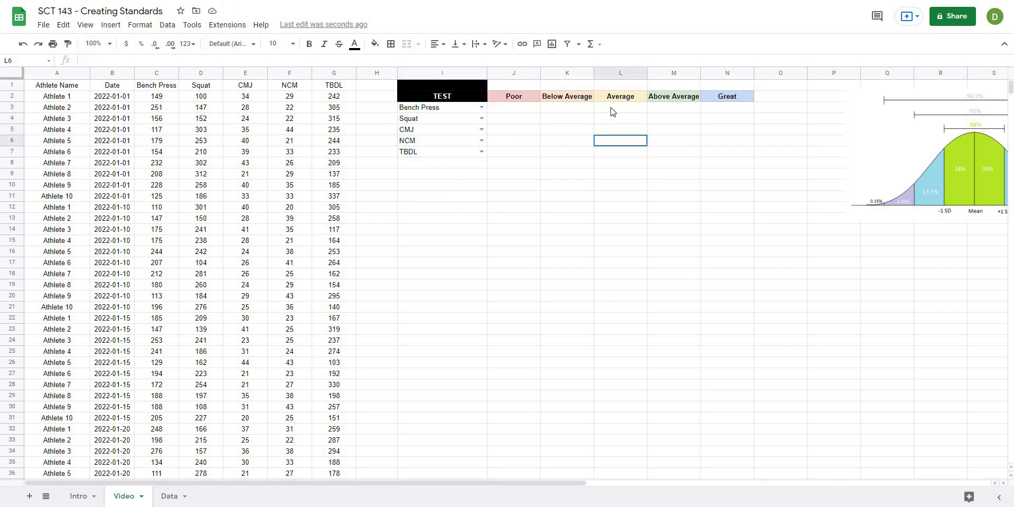
pyautogui.moveTo(613, 108); pyautogui.dragTo(621, 154)
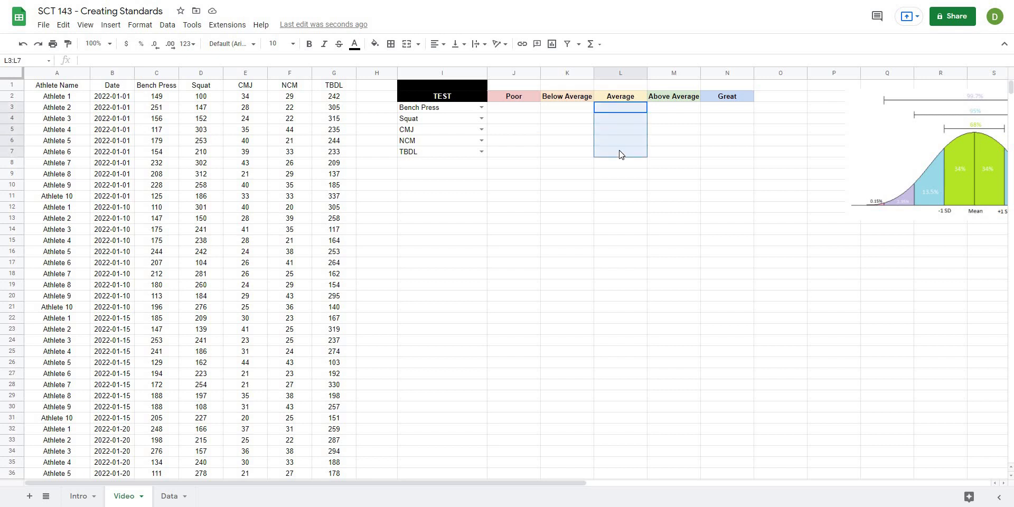
pyautogui.click(618, 109)
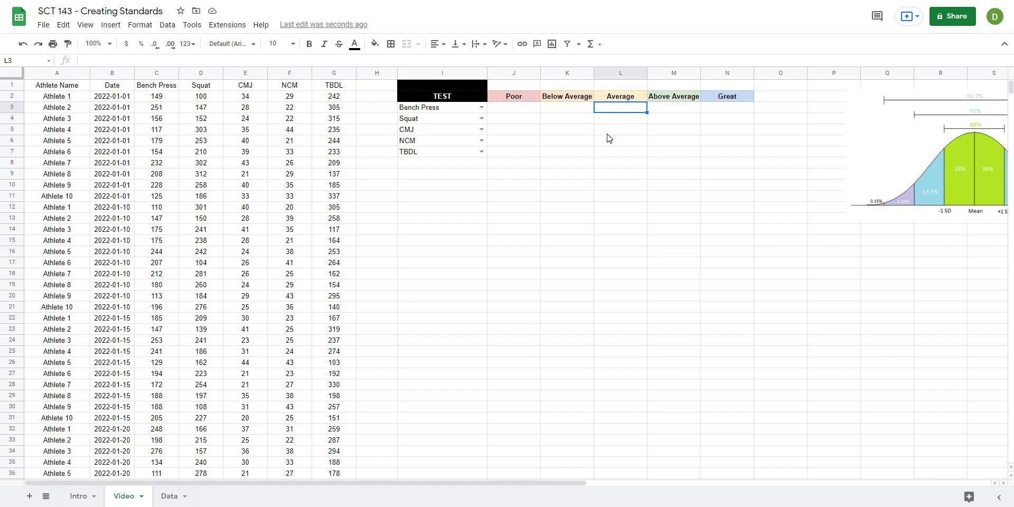
pyautogui.press('Down')
pyautogui.press('Down')
pyautogui.click(446, 109)
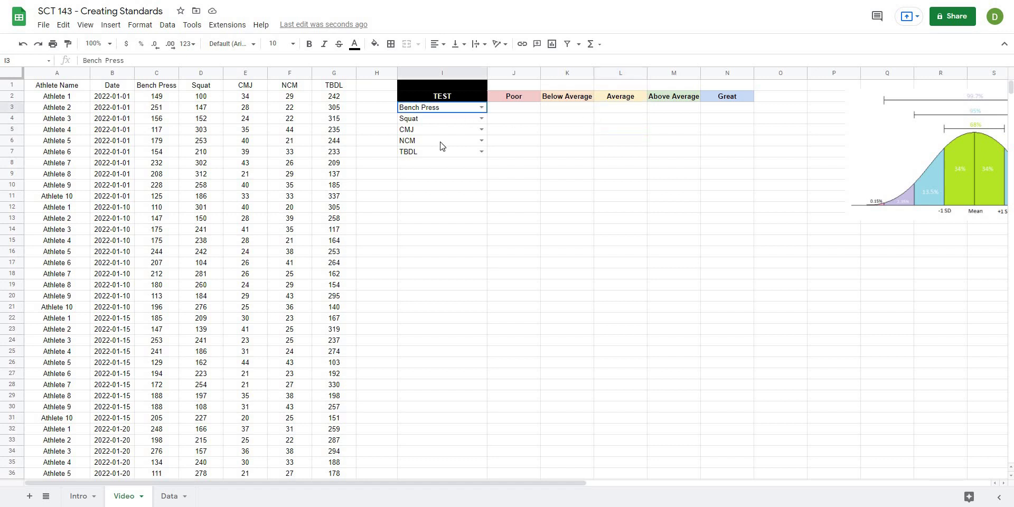
pyautogui.press('Down')
pyautogui.press('Down')
pyautogui.press('Down')
pyautogui.press('Down')
pyautogui.press('Down')
pyautogui.press('Down')
pyautogui.click(431, 109)
pyautogui.keyDown('shift'); pyautogui.click(429, 154); pyautogui.keyUp('shift')
# Try averaging the entire Squat column with =average(D:D) in the Bench Press row's Average cell, L3.
pyautogui.click(622, 108)
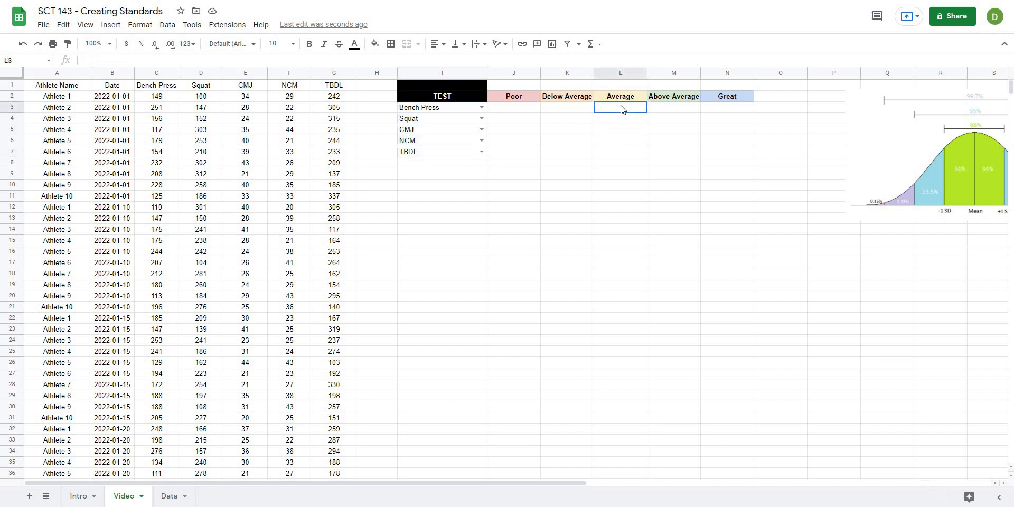
pyautogui.write('=ave')
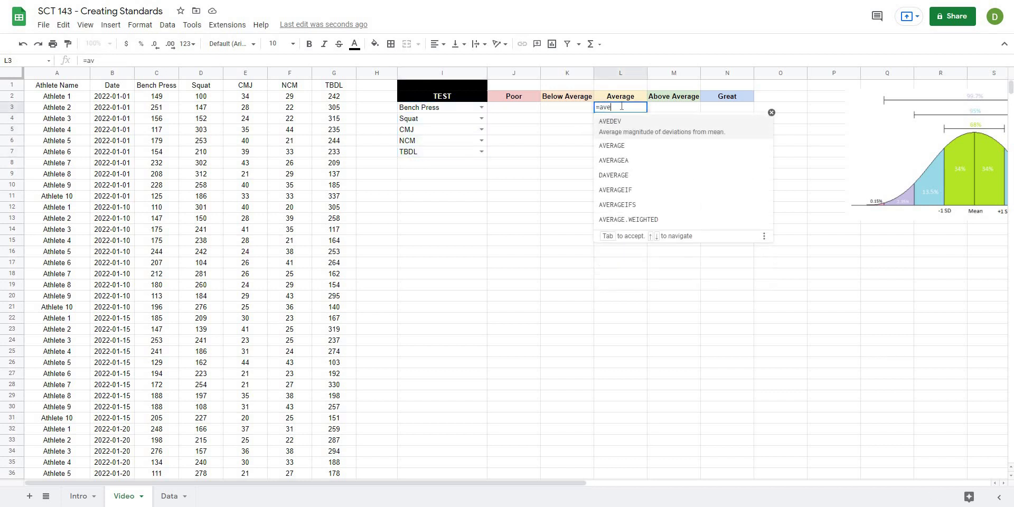
pyautogui.write('rage(')
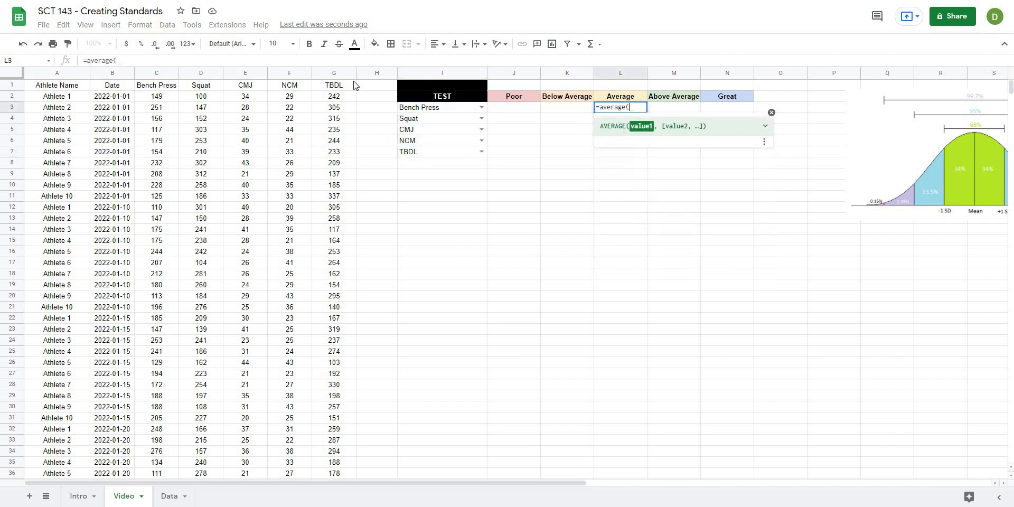
pyautogui.click(201, 74)
pyautogui.press('Return')
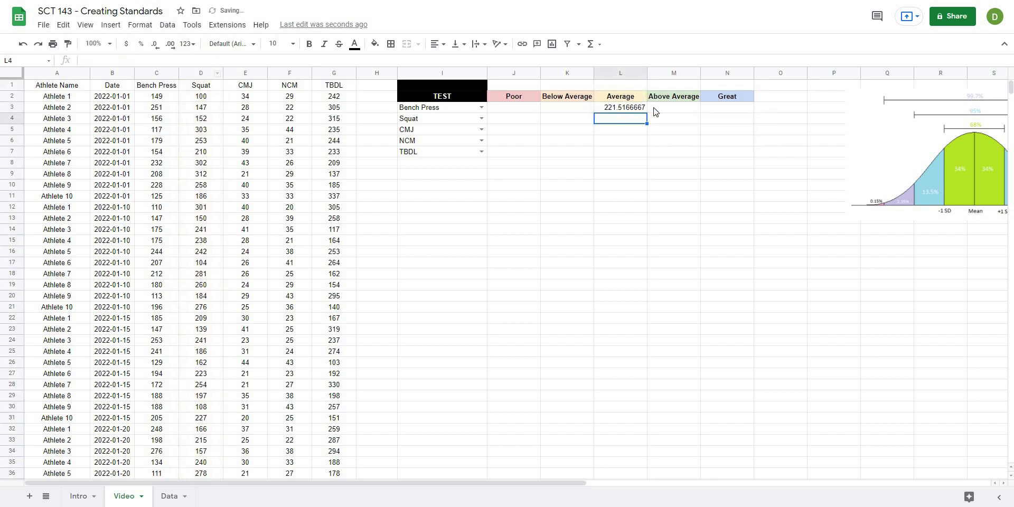
pyautogui.click(634, 109)
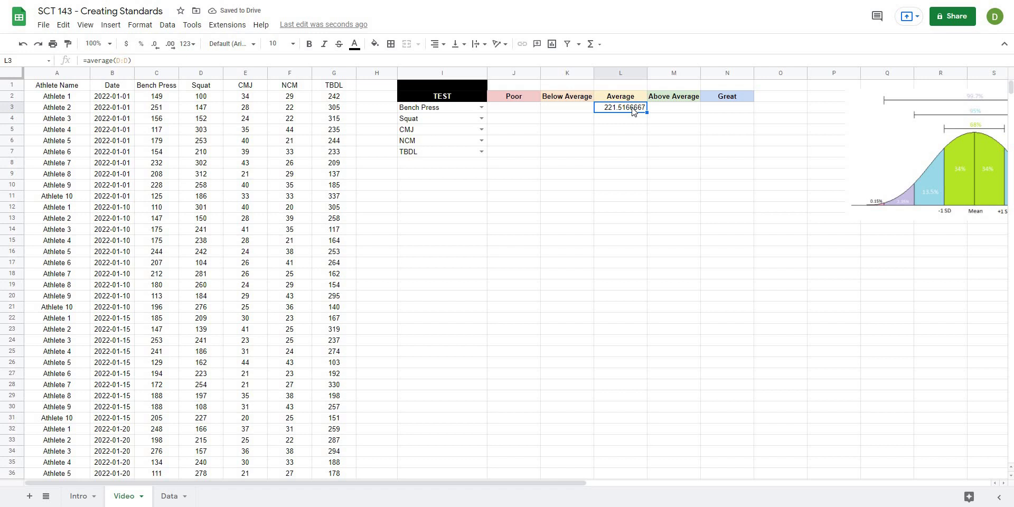
pyautogui.press('Delete')
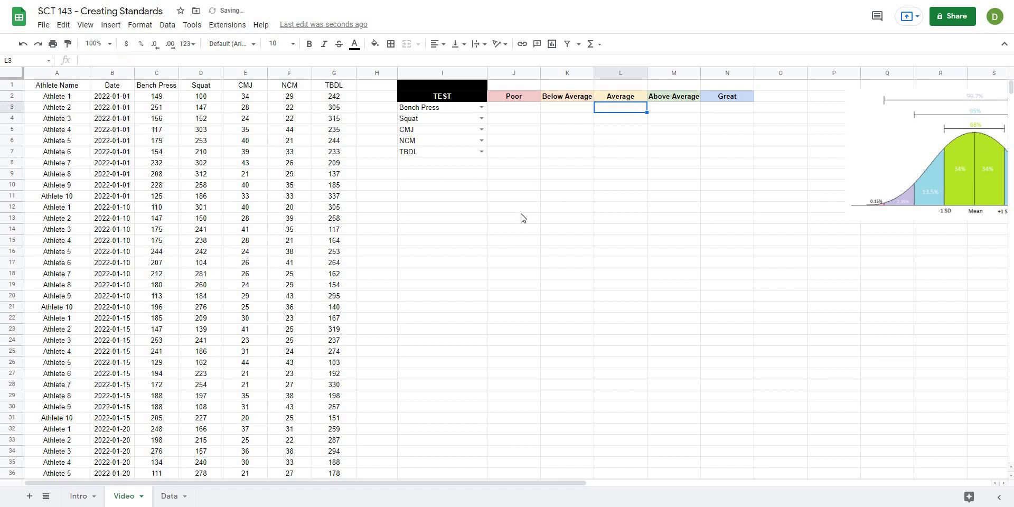
pyautogui.click(506, 210)
pyautogui.click(613, 178)
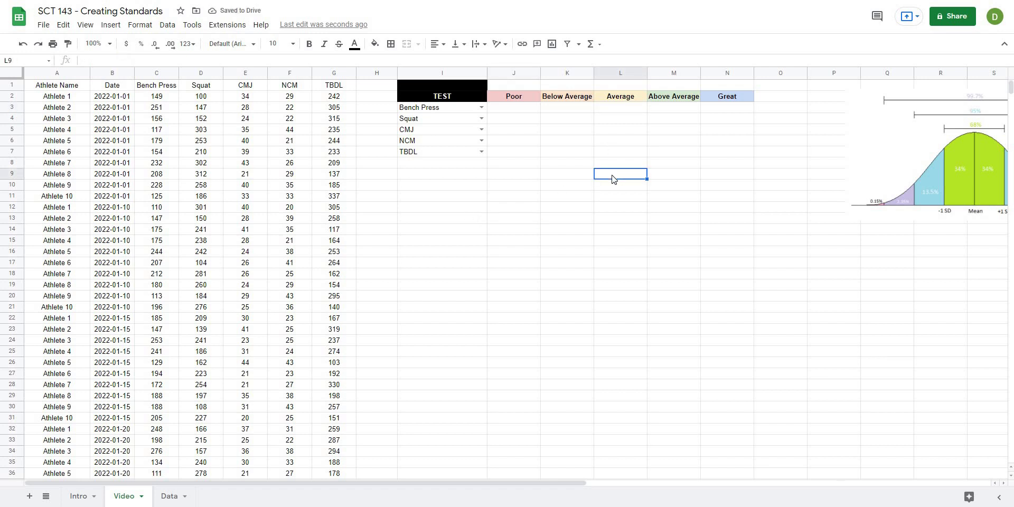
pyautogui.click(424, 112)
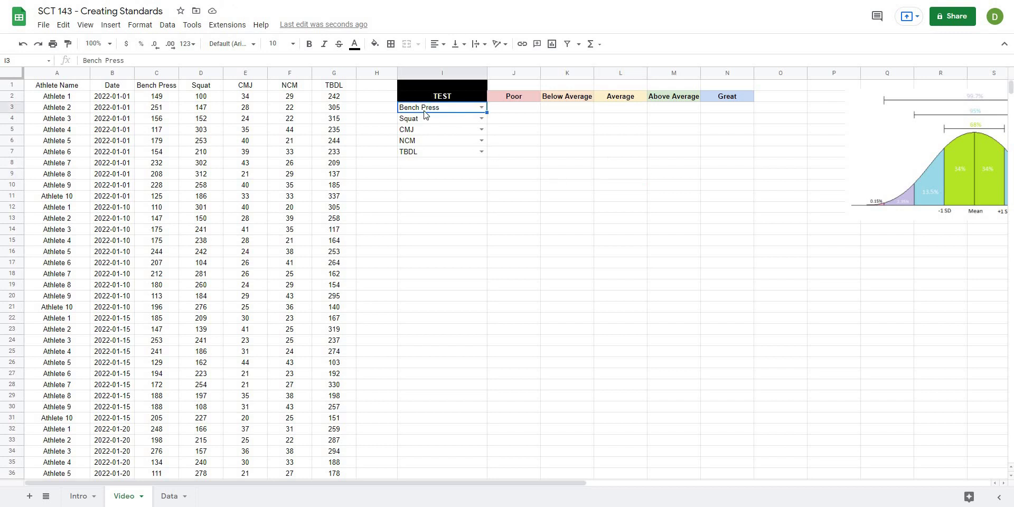
pyautogui.click(605, 187)
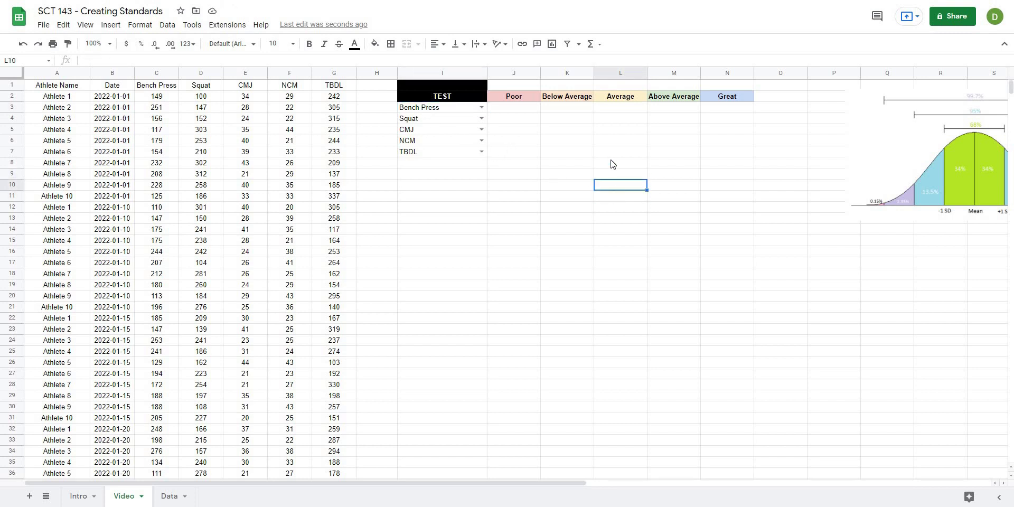
# Begin a FILTER formula in the Bench Press Average cell L3 with INDEX over A2:G, leaving its row argument blank.
pyautogui.click(611, 108)
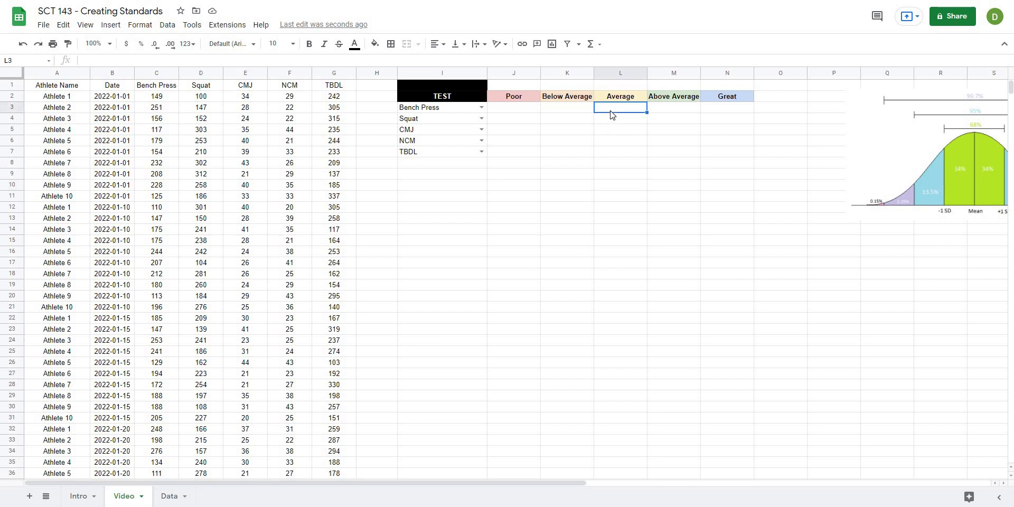
pyautogui.write('=filter(')
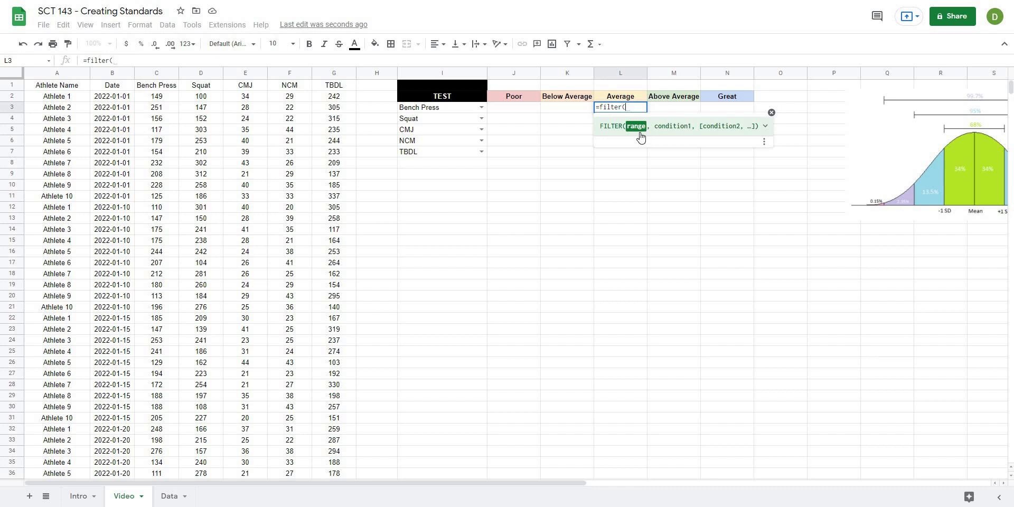
pyautogui.write('index(')
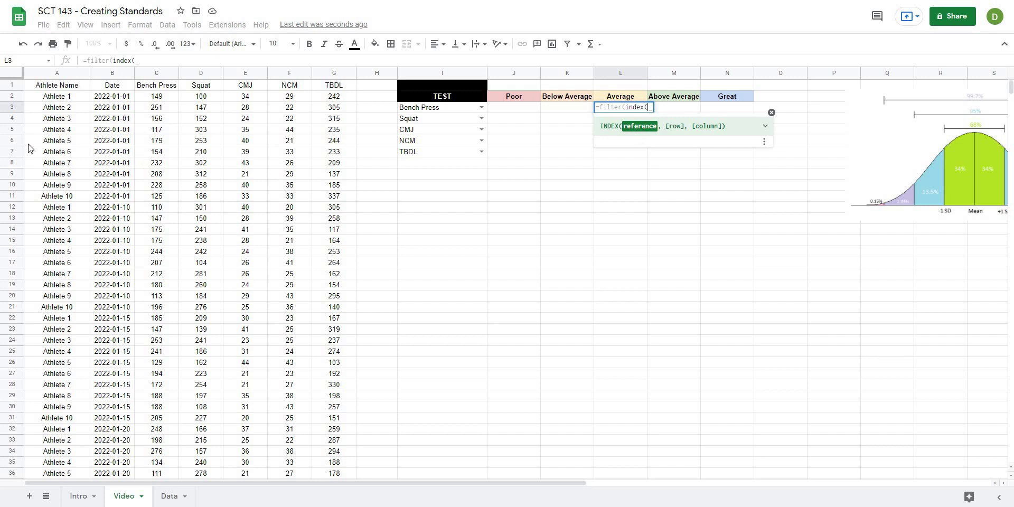
pyautogui.moveTo(43, 78); pyautogui.dragTo(334, 72)
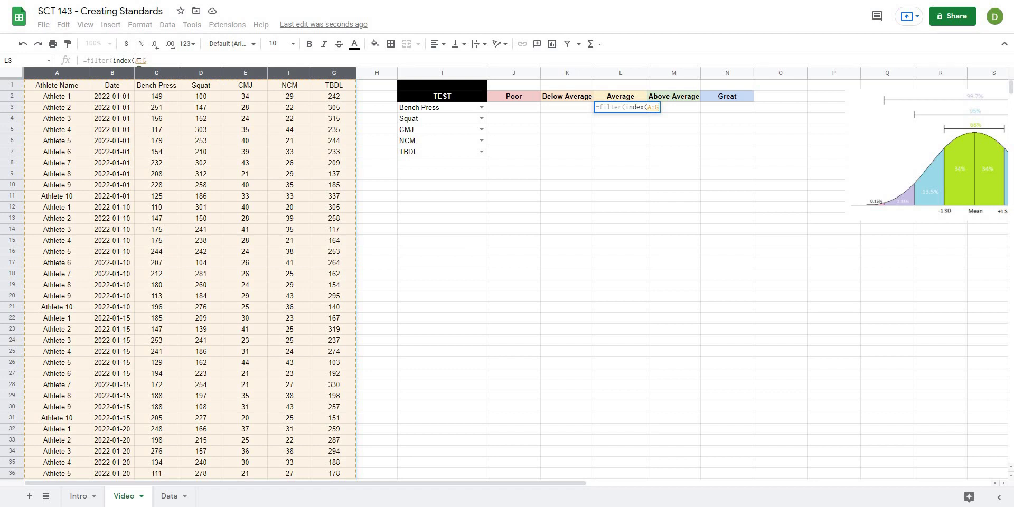
pyautogui.write('2')
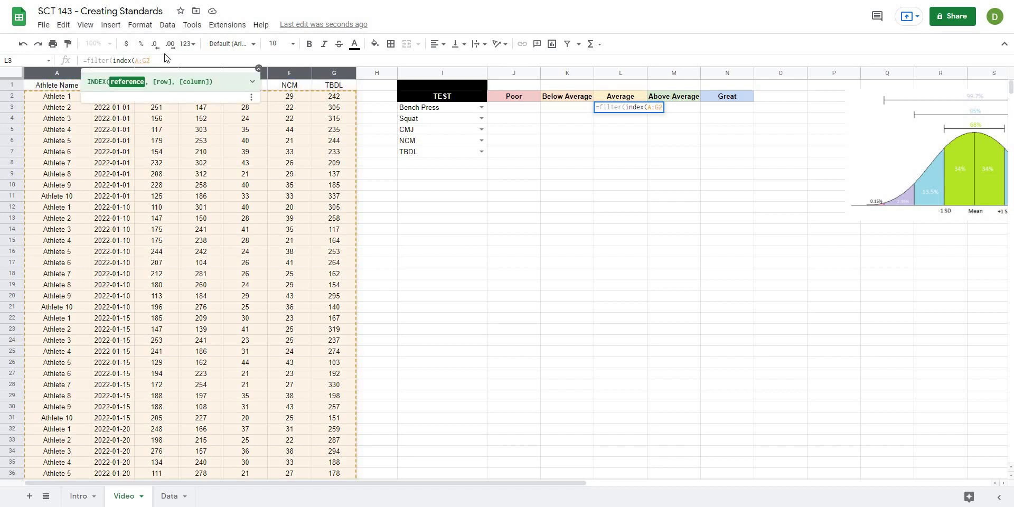
pyautogui.press('BackSpace')
pyautogui.write('2')
pyautogui.scroll(-10, 313, 324)
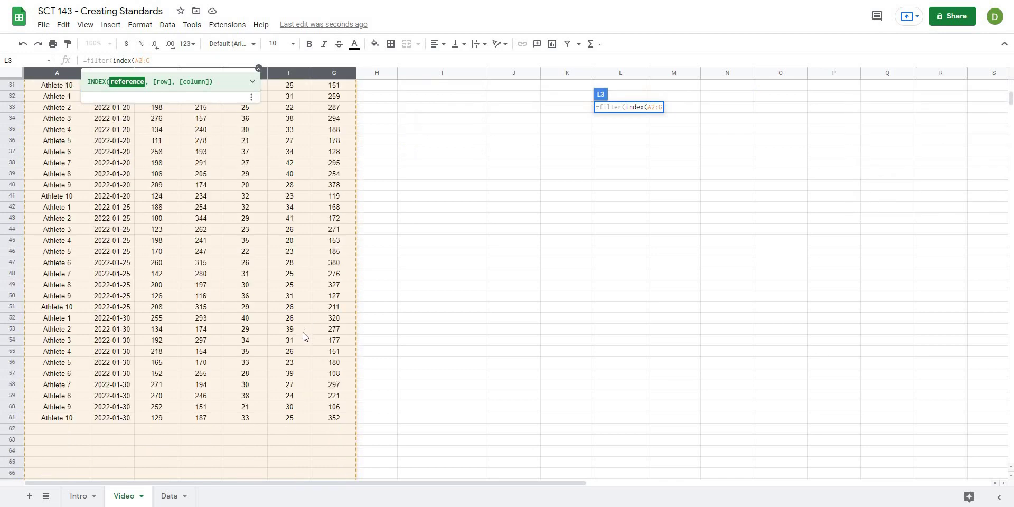
pyautogui.scroll(10, 304, 333)
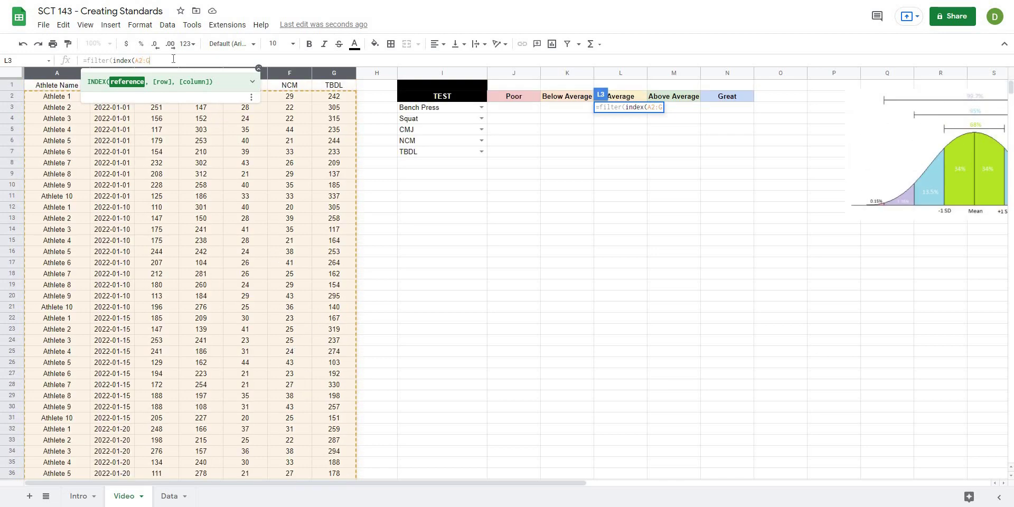
pyautogui.write(',')
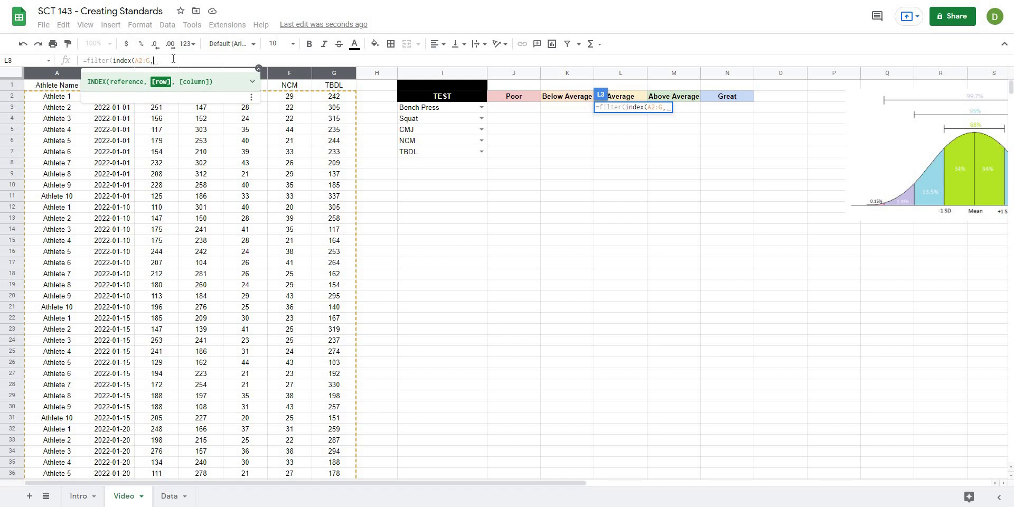
pyautogui.write(',')
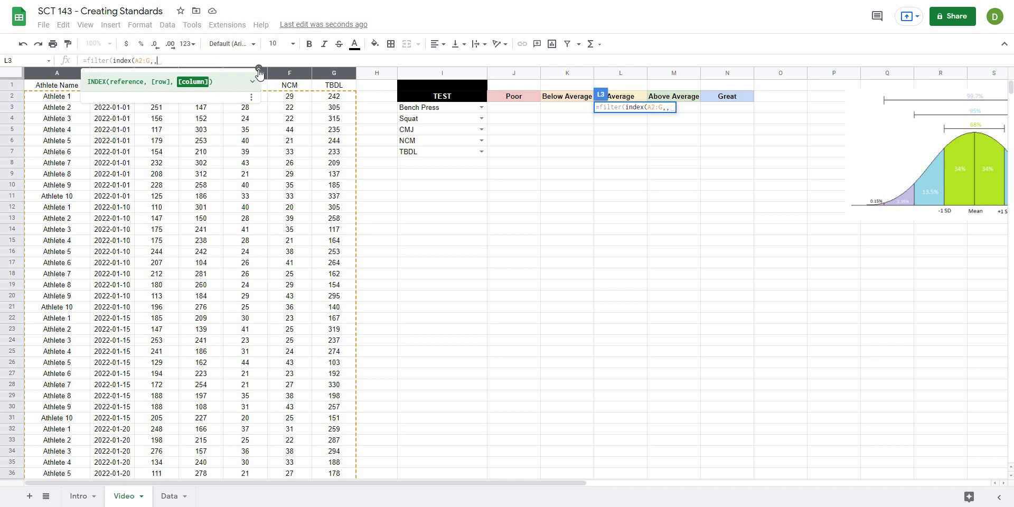
pyautogui.click(258, 68)
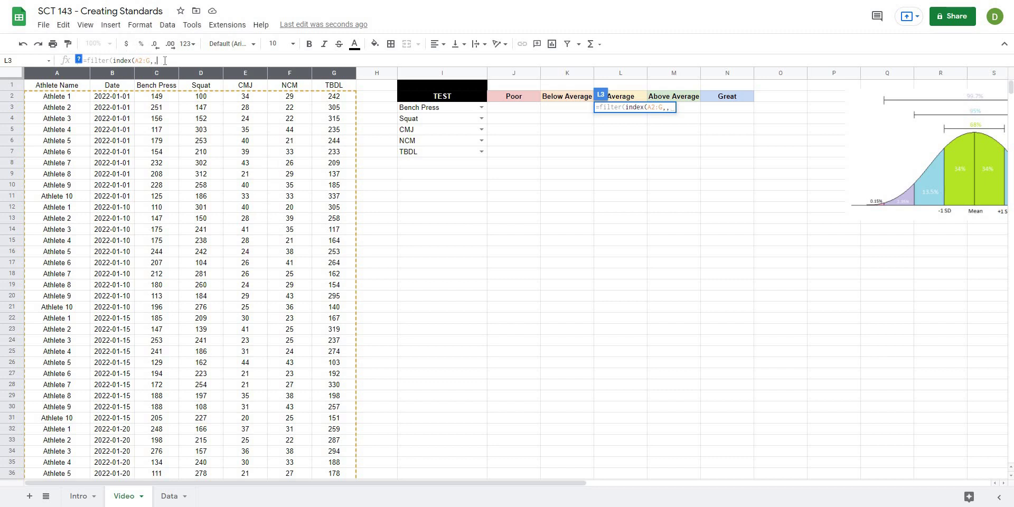
# Complete the INDEX column argument in L3 with match(I3, A1:G1, false) to find the column of the selected test.
pyautogui.write('match(')
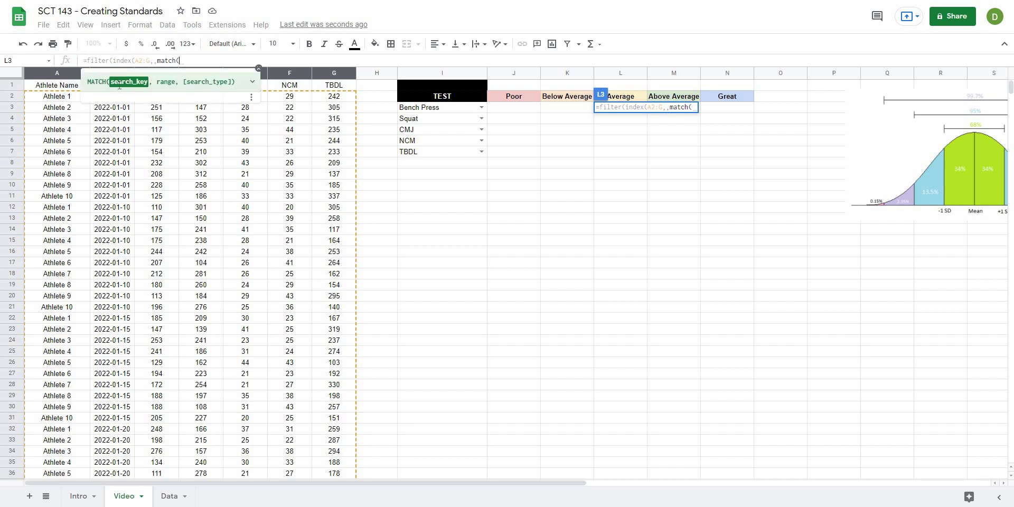
pyautogui.click(409, 111)
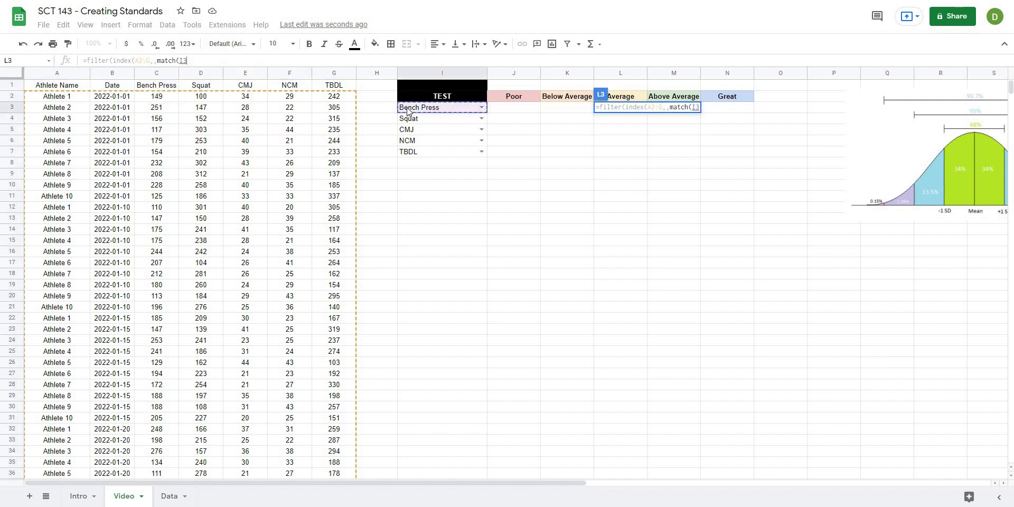
pyautogui.write(',')
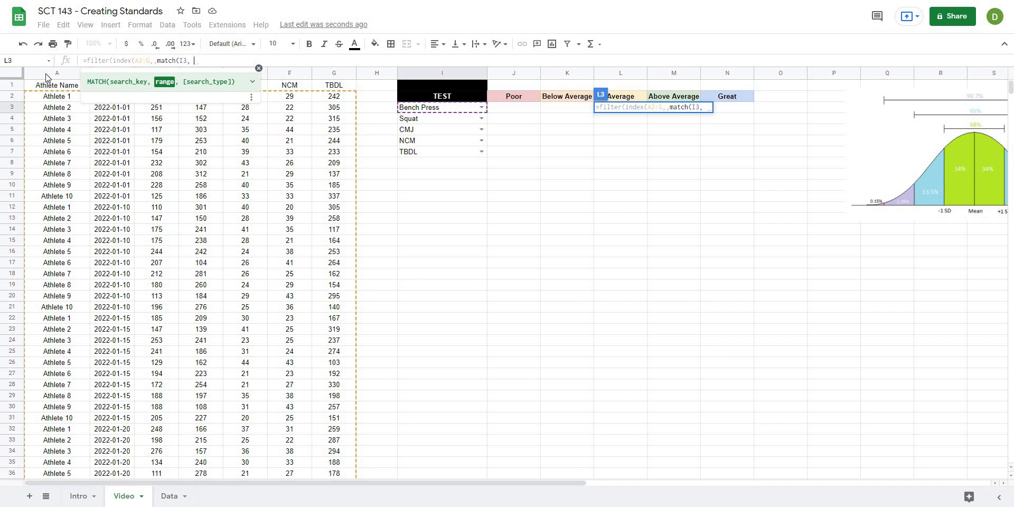
pyautogui.moveTo(47, 77); pyautogui.dragTo(334, 74)
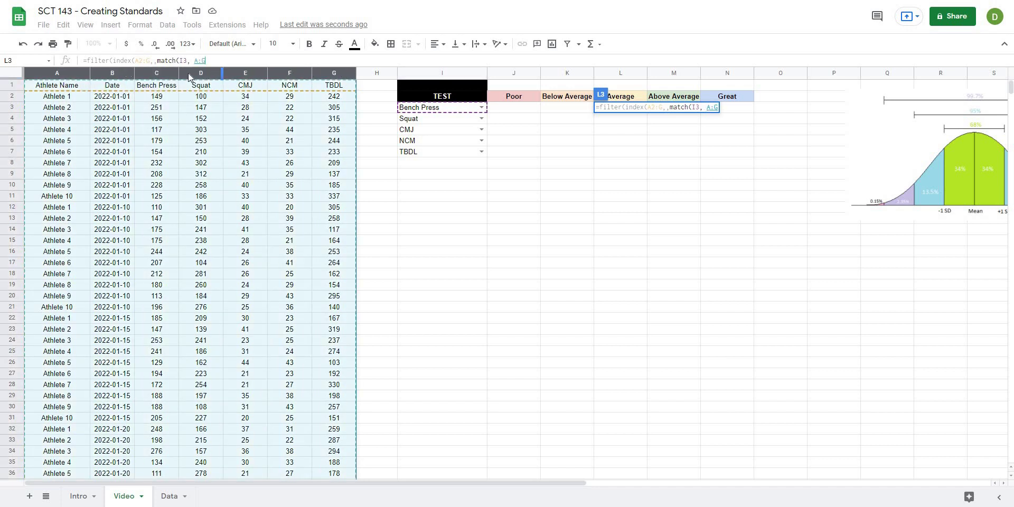
pyautogui.moveTo(34, 91); pyautogui.dragTo(342, 89)
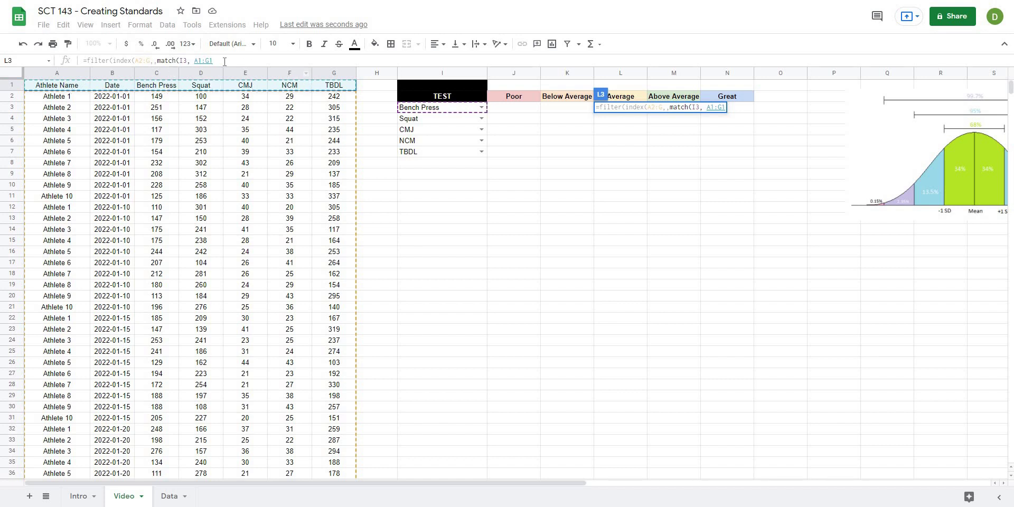
pyautogui.write(', ')
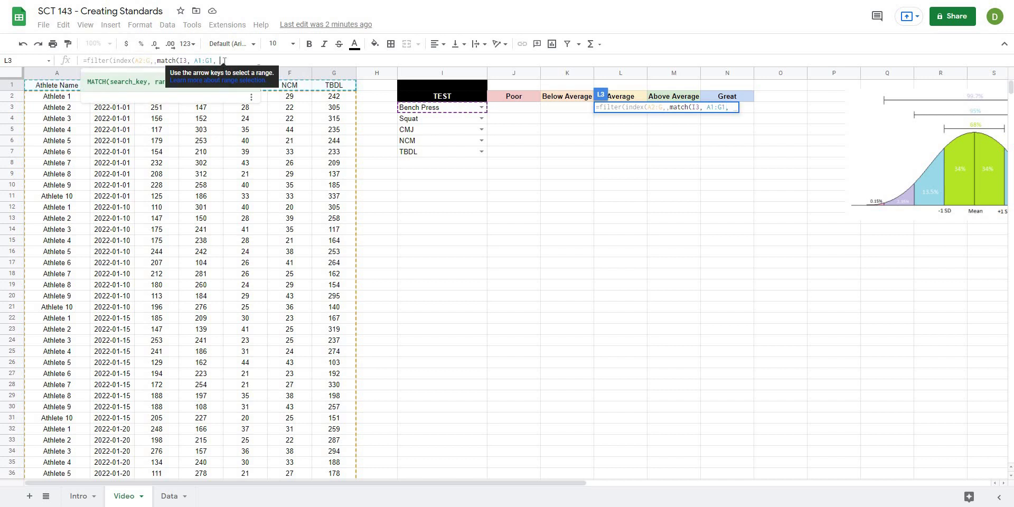
pyautogui.write('false')
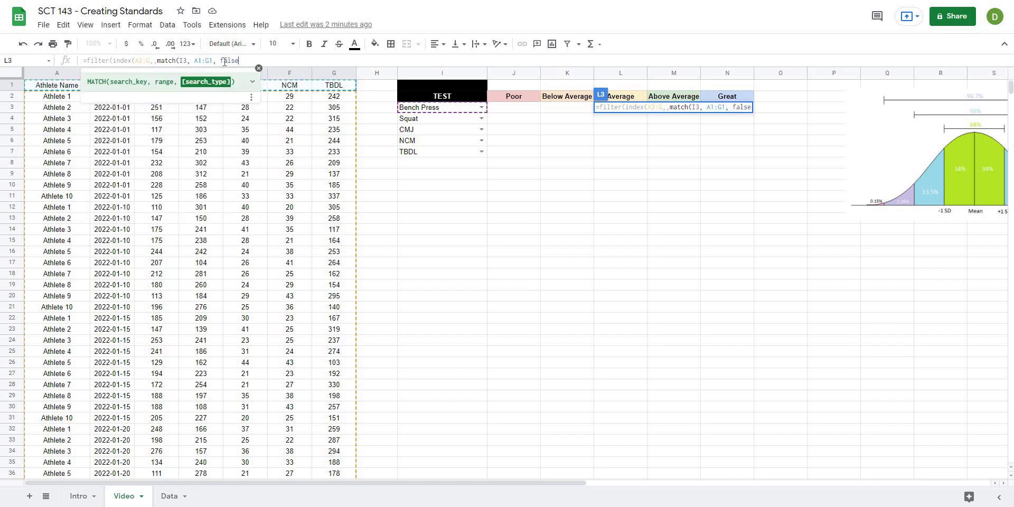
pyautogui.write('))')
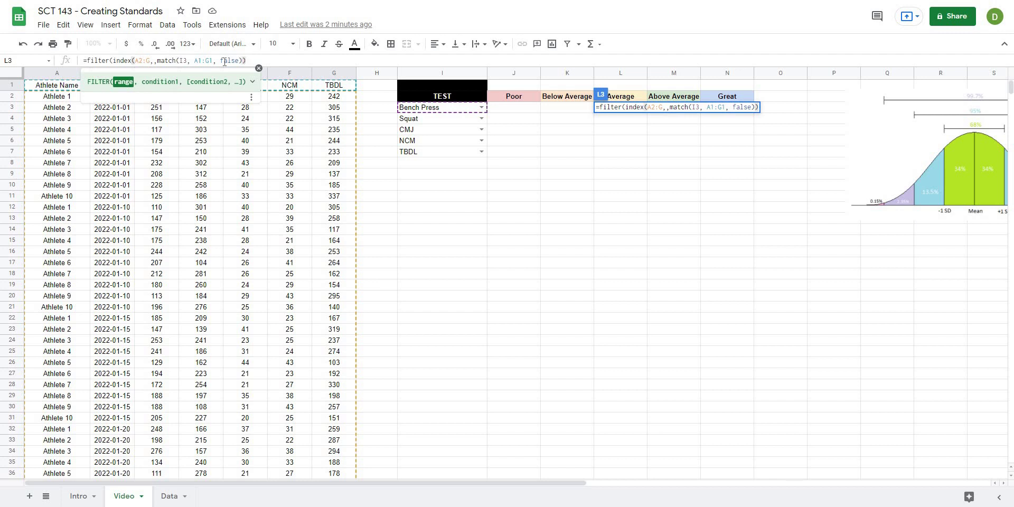
# Reuse the same INDEX/MATCH expression as the FILTER condition with <> "" to exclude blanks, and enter the formula in L3.
pyautogui.write(',')
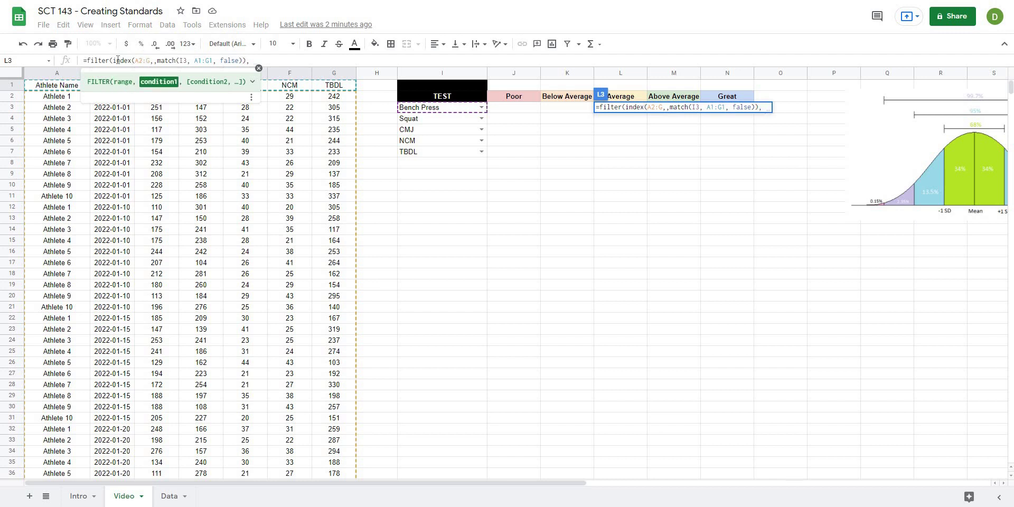
pyautogui.moveTo(112, 61); pyautogui.dragTo(257, 56)
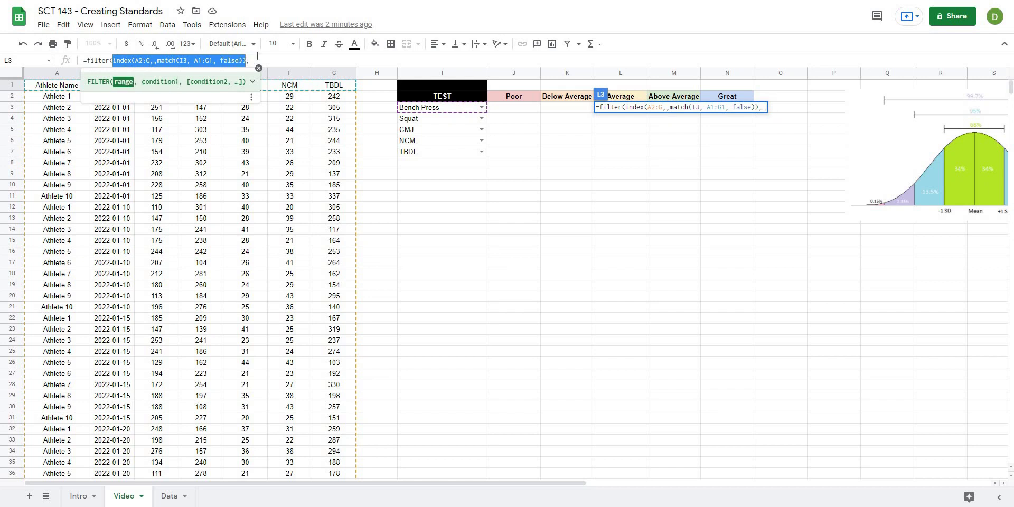
pyautogui.hotkey('ctrl', 'c')
pyautogui.click(259, 60)
pyautogui.hotkey('ctrl', 'v')
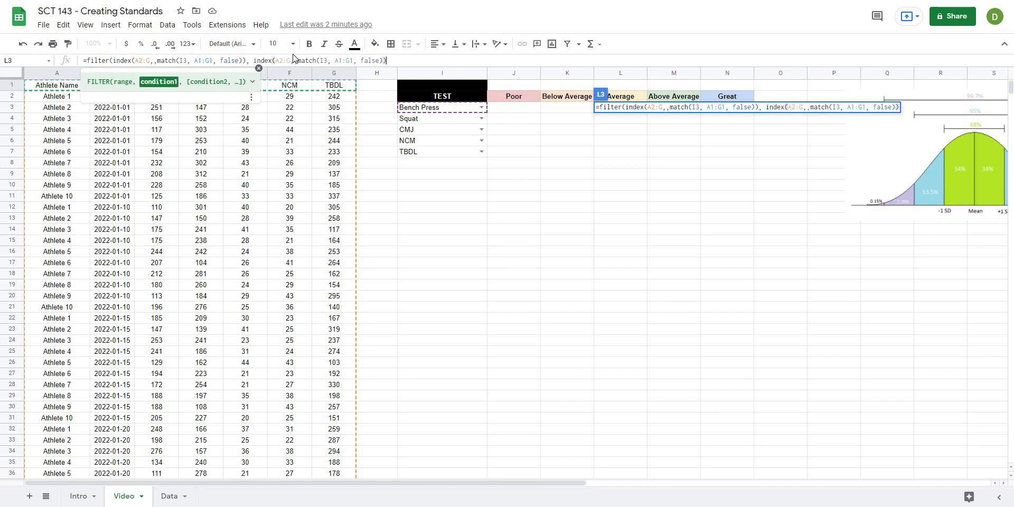
pyautogui.write('<> ')
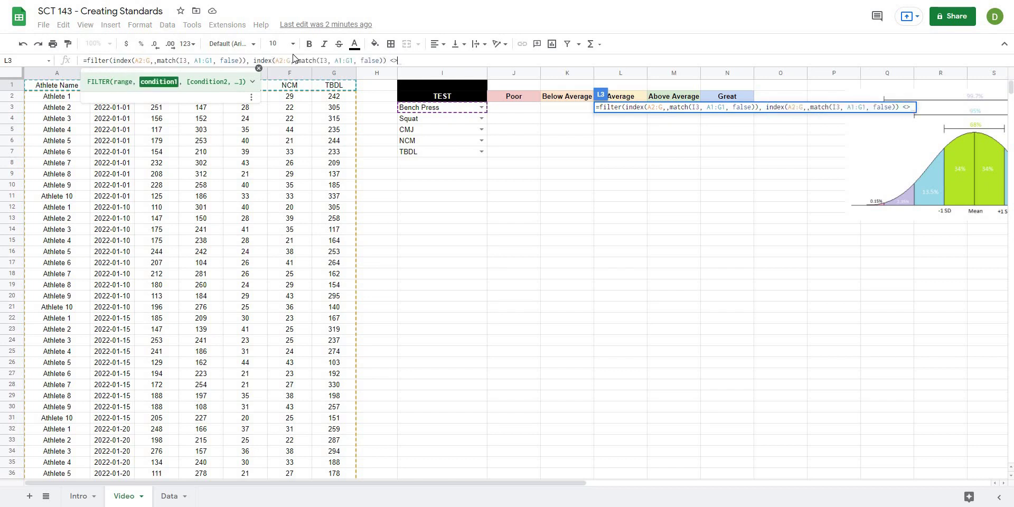
pyautogui.write('"")')
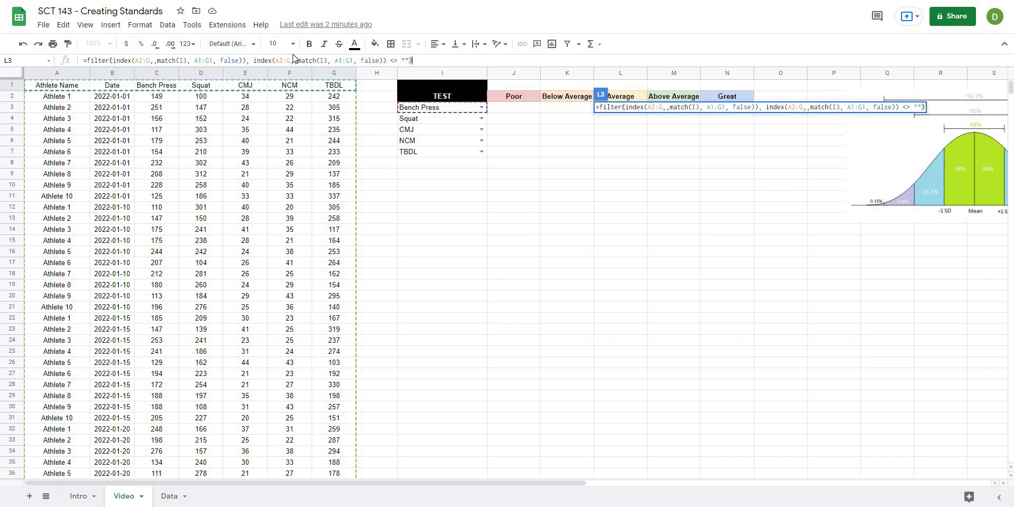
pyautogui.press('Return')
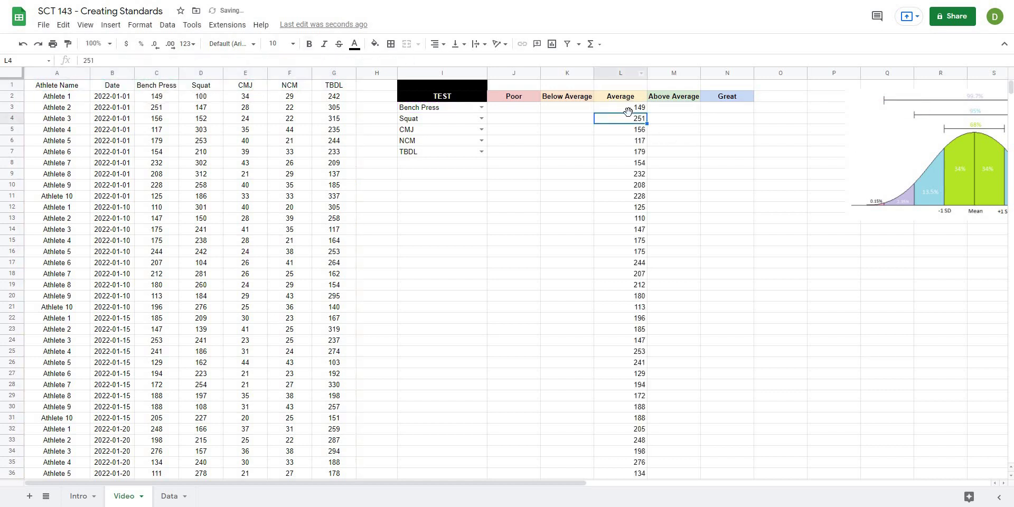
# Check the filtered Bench Press values below L3, and wrap the FILTER formula in AVERAGE.
pyautogui.click(630, 110)
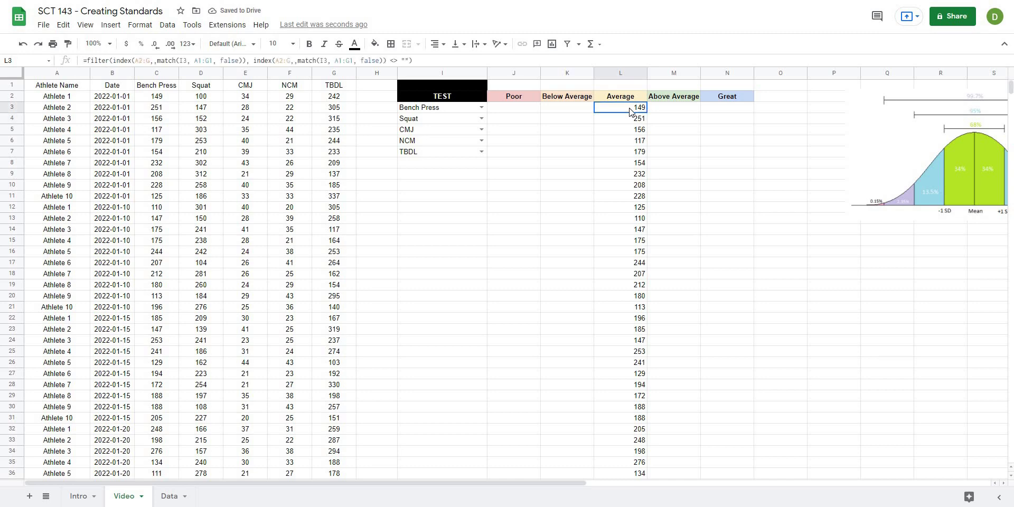
pyautogui.moveTo(630, 111); pyautogui.dragTo(636, 255)
pyautogui.scroll(10, 644, 159)
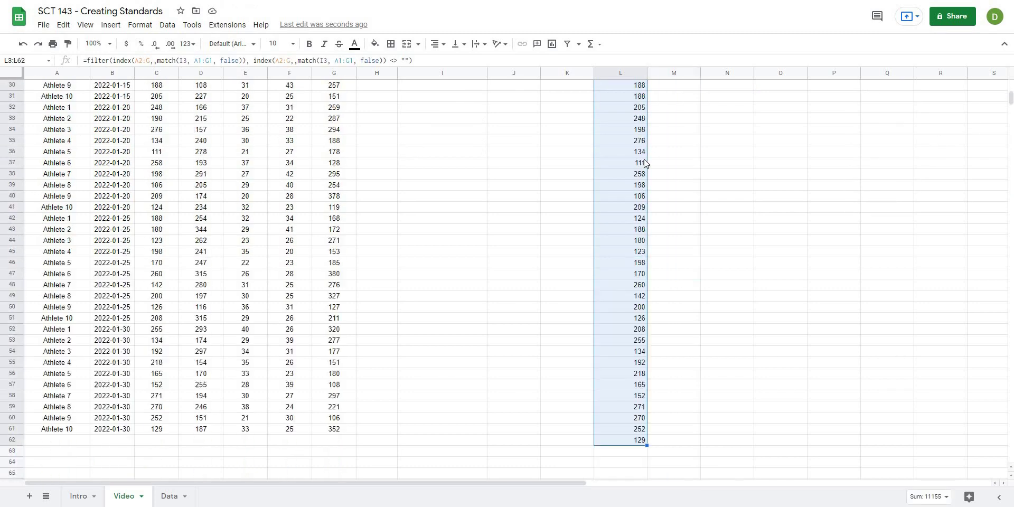
pyautogui.click(727, 173)
pyautogui.click(625, 109)
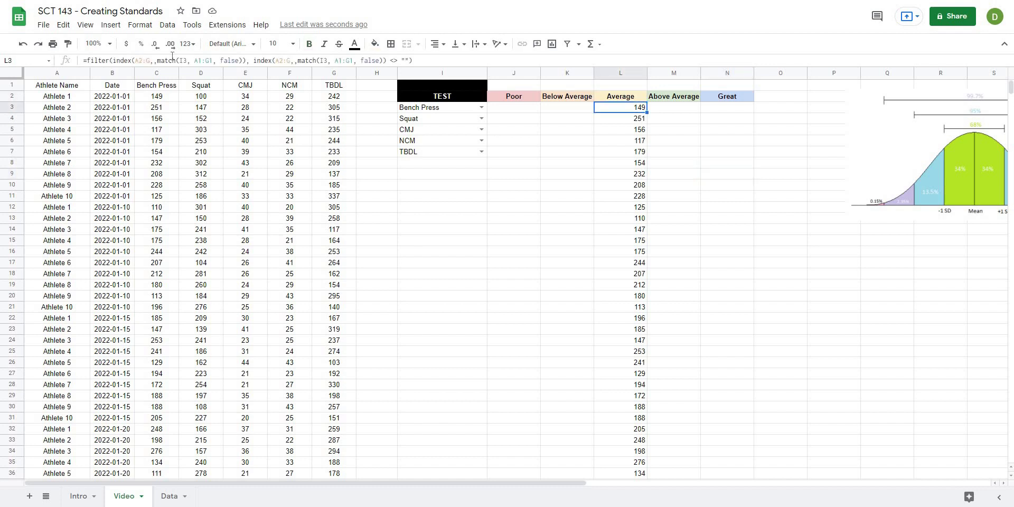
pyautogui.press('F2')
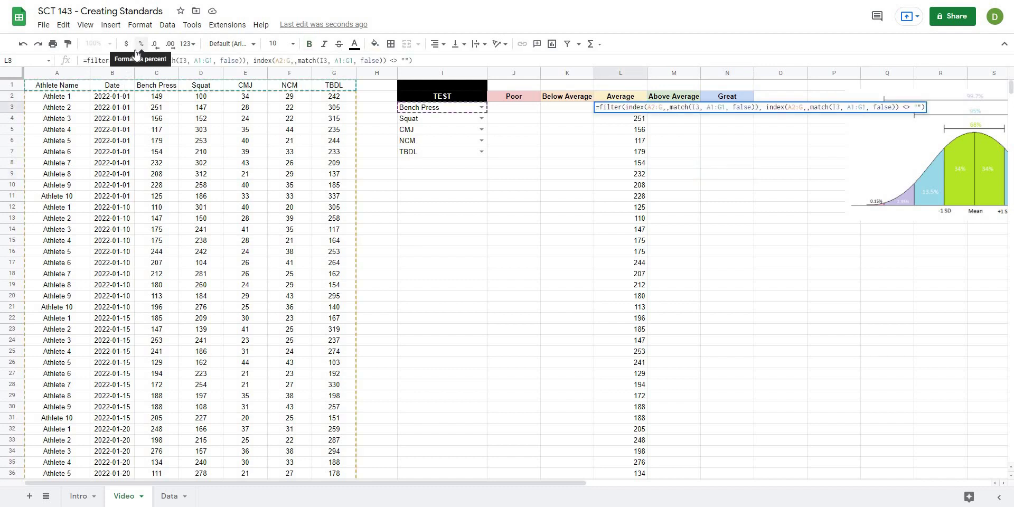
pyautogui.press('Home')
pyautogui.press('Right')
pyautogui.write('aver')
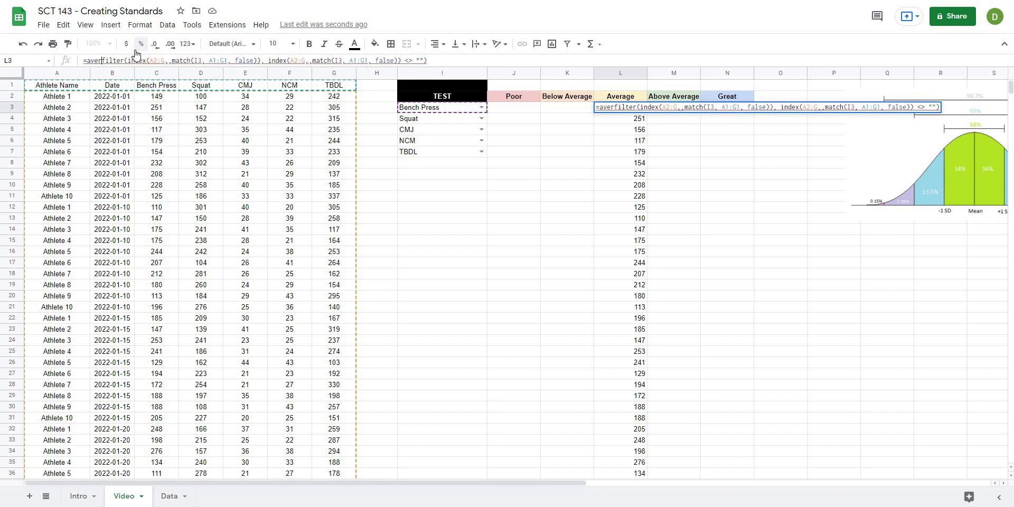
pyautogui.write('age(')
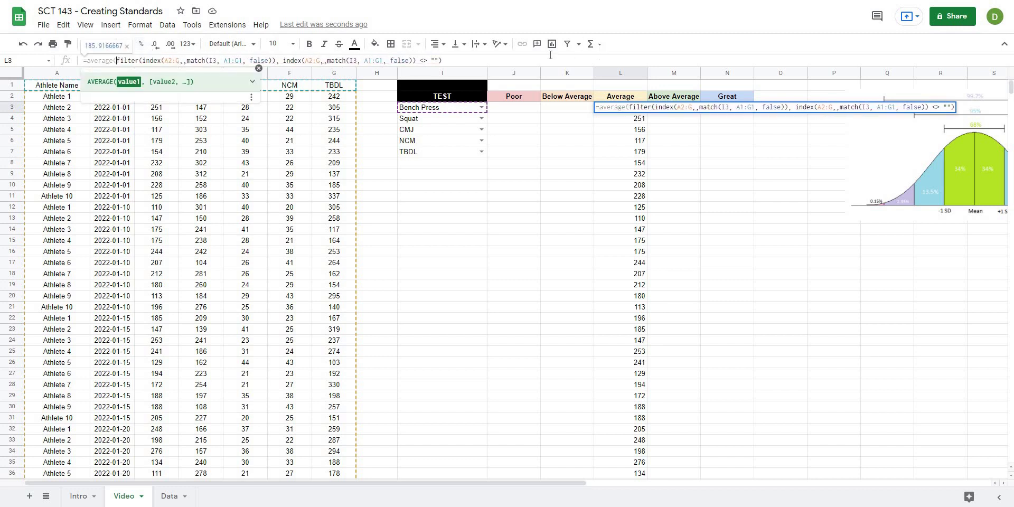
pyautogui.press('End')
pyautogui.press('Return')
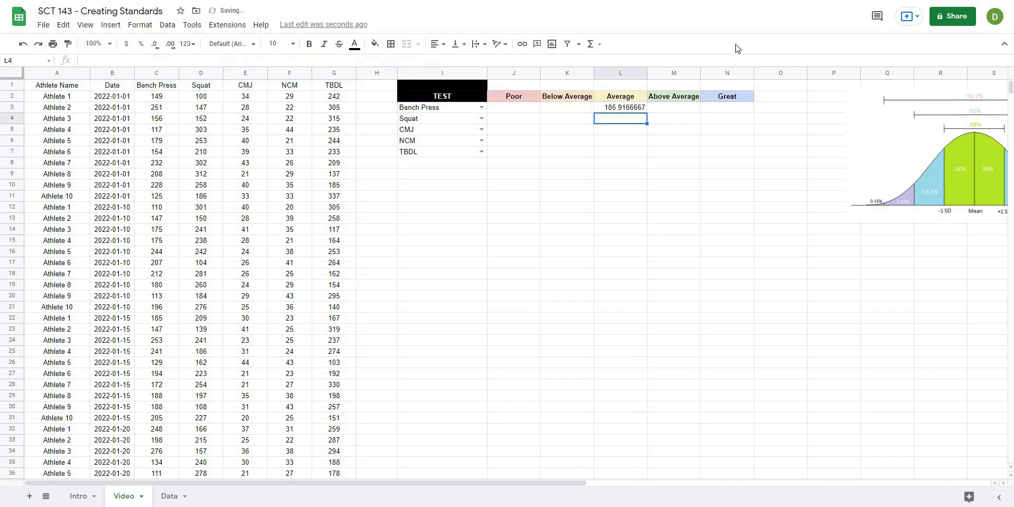
# In the Bench Press Average formula, make the first INDEX/MATCH ranges absolute as $A$2:$G and $A$1:$G$1.
pyautogui.click(625, 110)
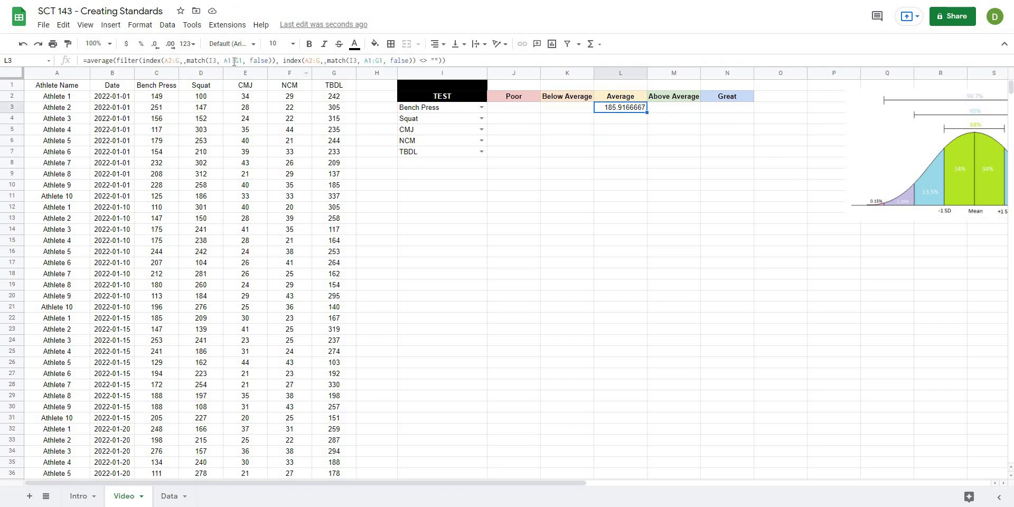
pyautogui.click(173, 60)
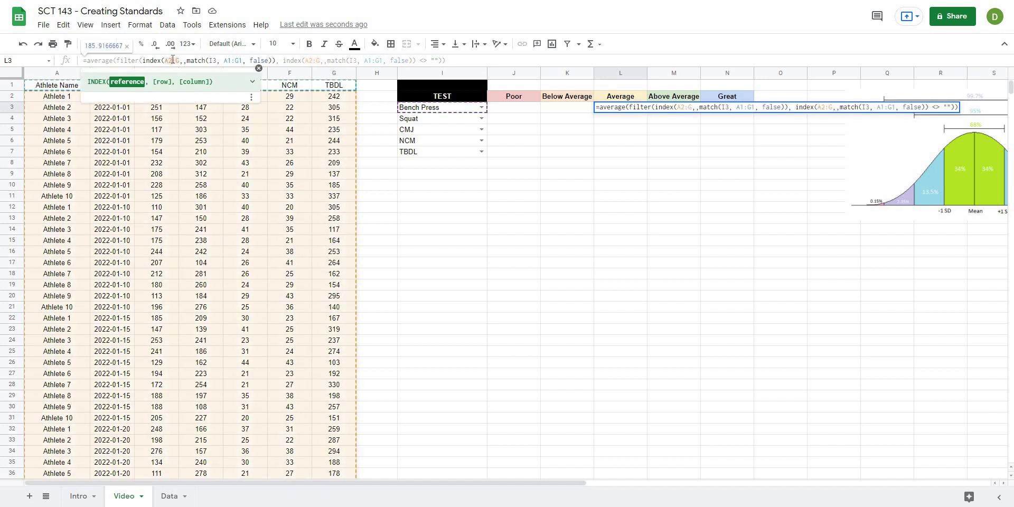
pyautogui.click(259, 68)
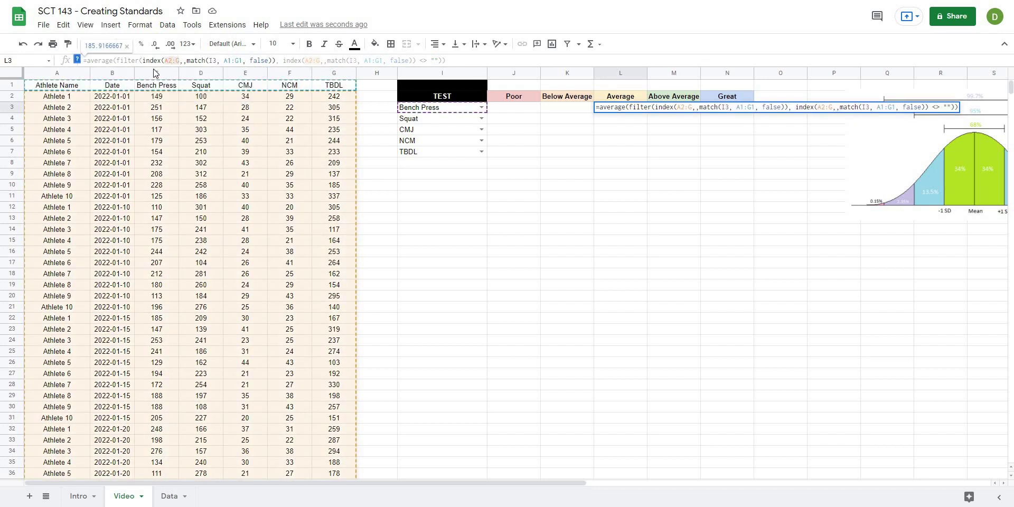
pyautogui.click(164, 61)
pyautogui.press('F4')
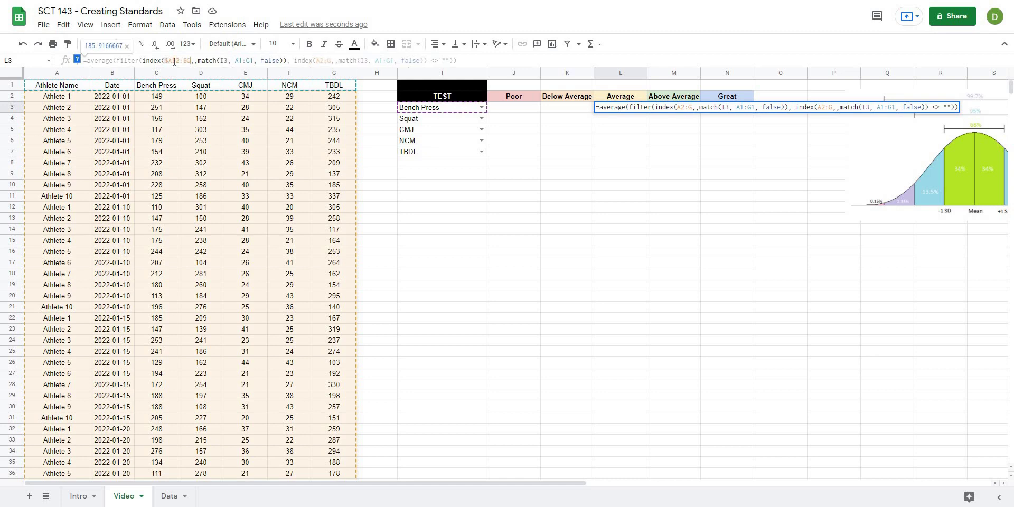
pyautogui.moveTo(165, 60); pyautogui.dragTo(190, 61)
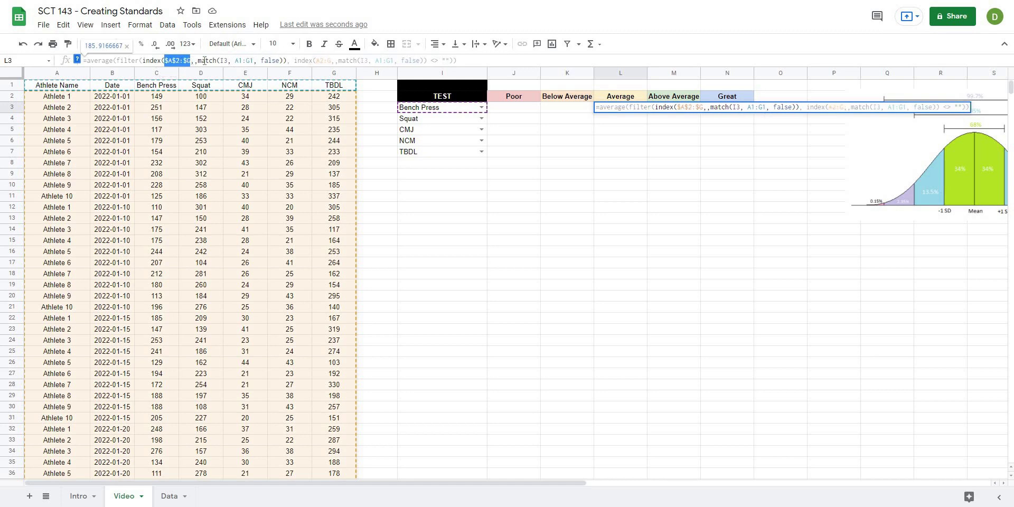
pyautogui.click(238, 60)
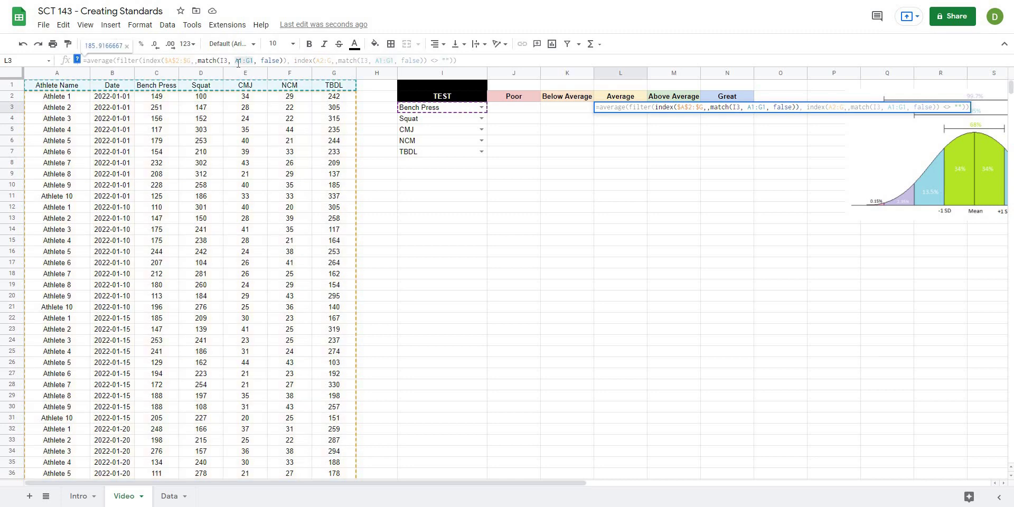
pyautogui.press('F4')
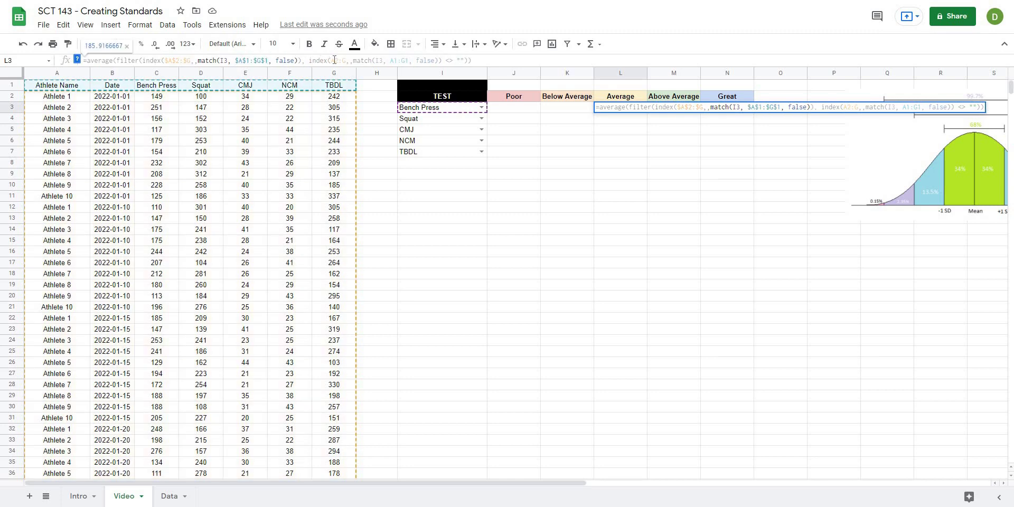
# Lock the same ranges in the formula's second INDEX/MATCH and autofill the Average formula down to the TBDL row.
pyautogui.click(342, 60)
pyautogui.press('F4')
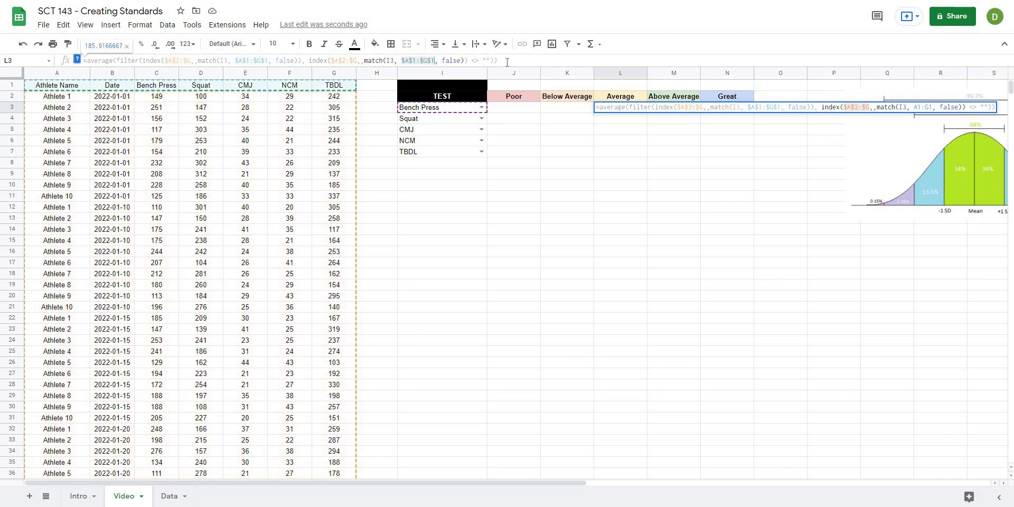
pyautogui.click(398, 60)
pyautogui.press('F4')
pyautogui.press('Return')
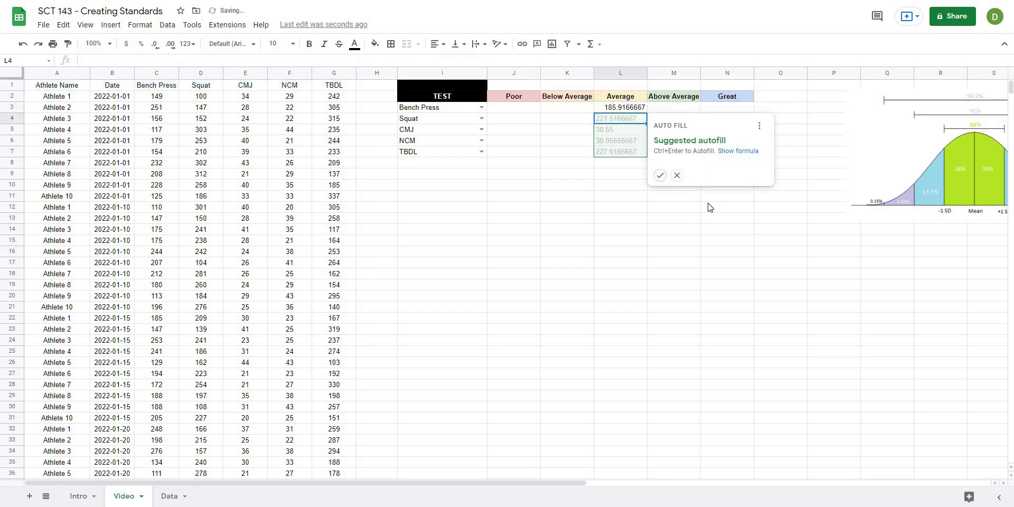
pyautogui.click(660, 176)
pyautogui.click(600, 176)
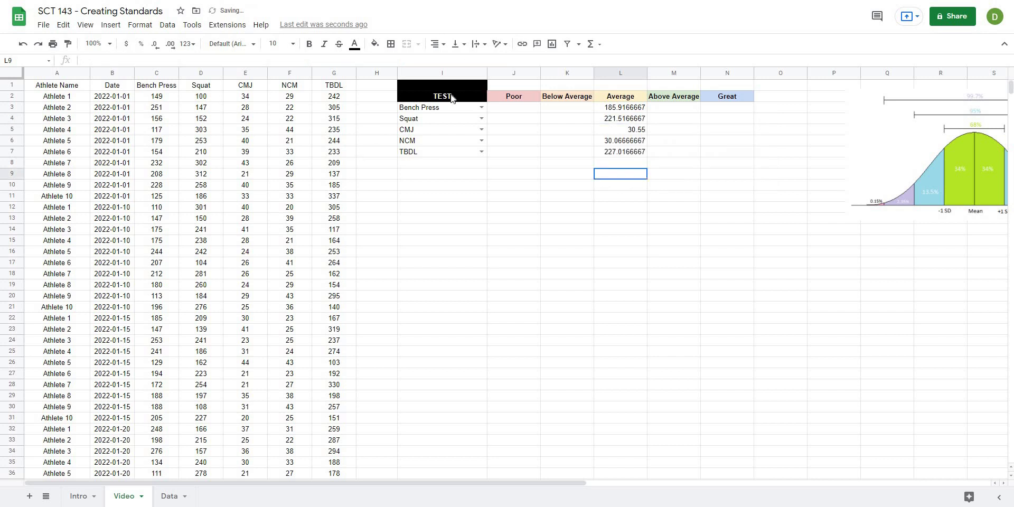
# Insert two blank columns between the TEST and Poor columns.
pyautogui.rightClick(513, 72)
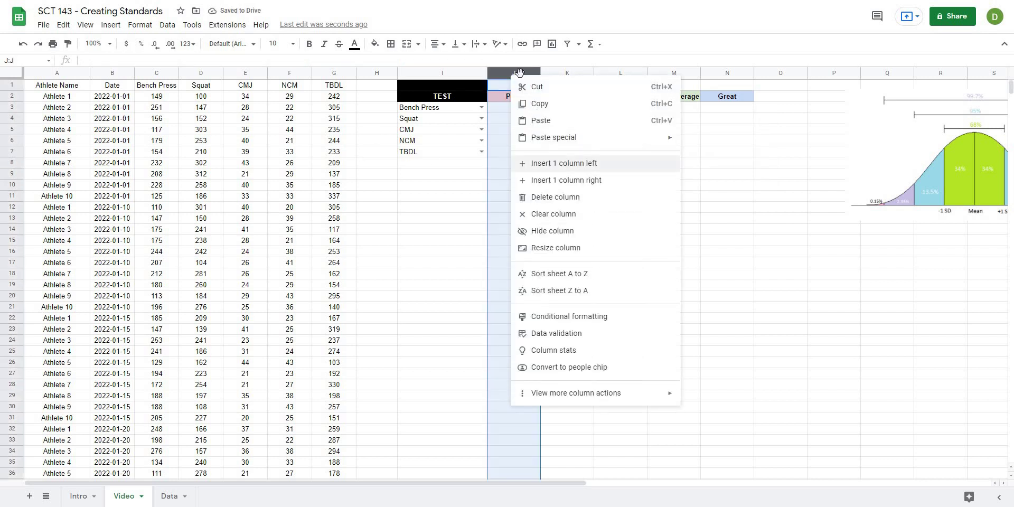
pyautogui.click(534, 164)
pyautogui.rightClick(519, 73)
pyautogui.click(544, 162)
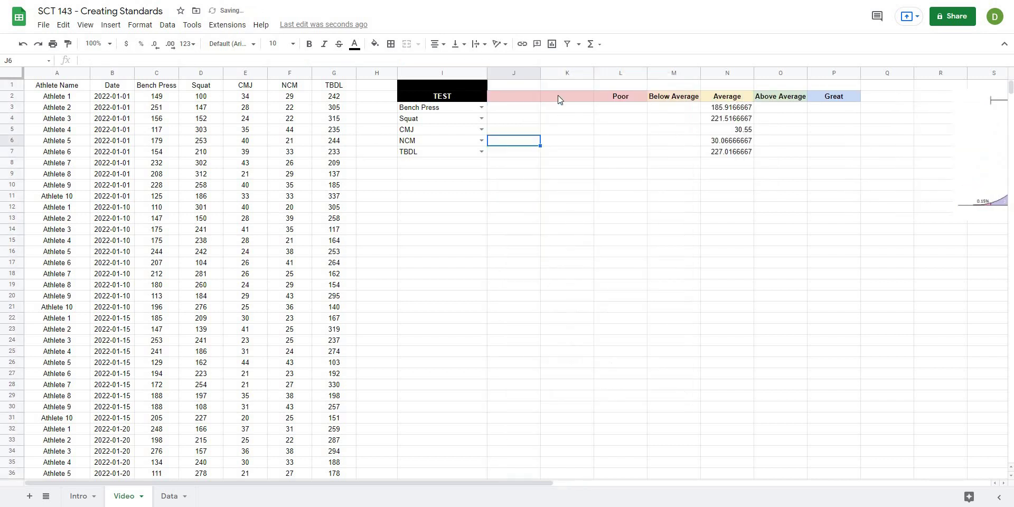
# Label the two new columns Rounding in J2 and STDEV in K2.
pyautogui.click(557, 95)
pyautogui.write('S')
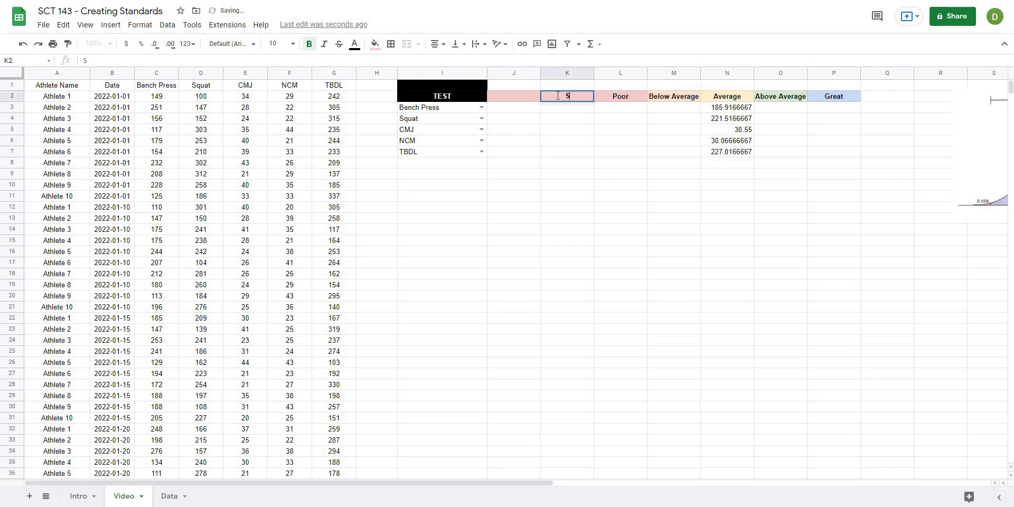
pyautogui.write('TDEV')
pyautogui.press('Return')
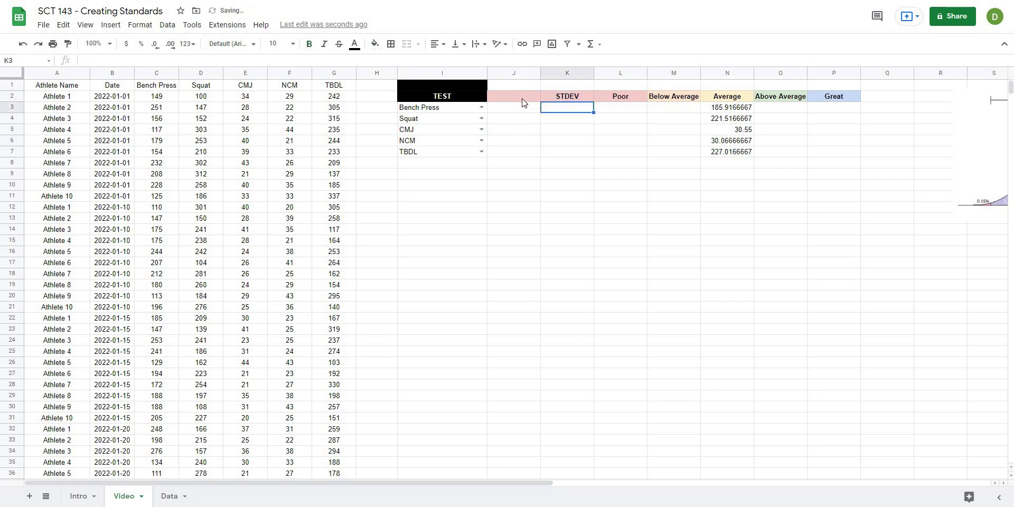
pyautogui.click(523, 100)
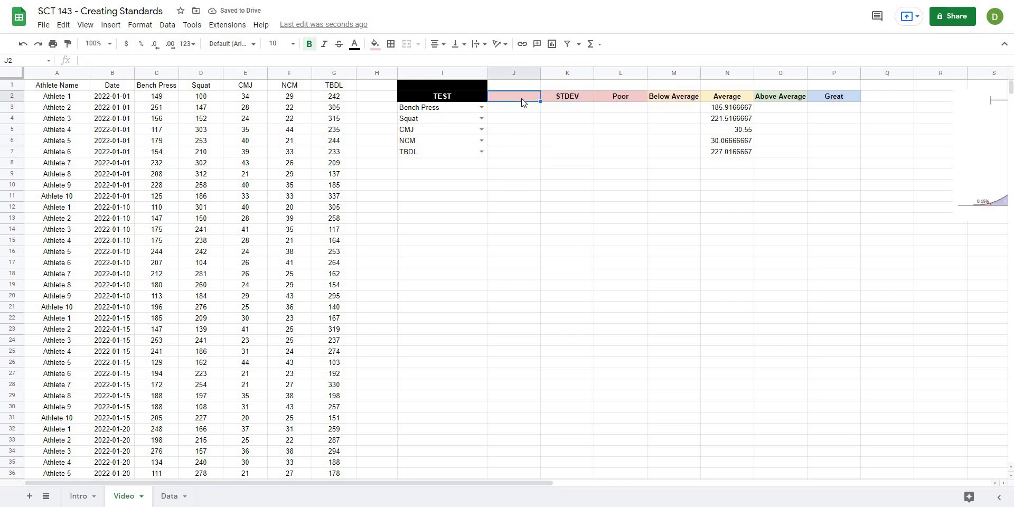
pyautogui.write('Rounding')
pyautogui.press('Return')
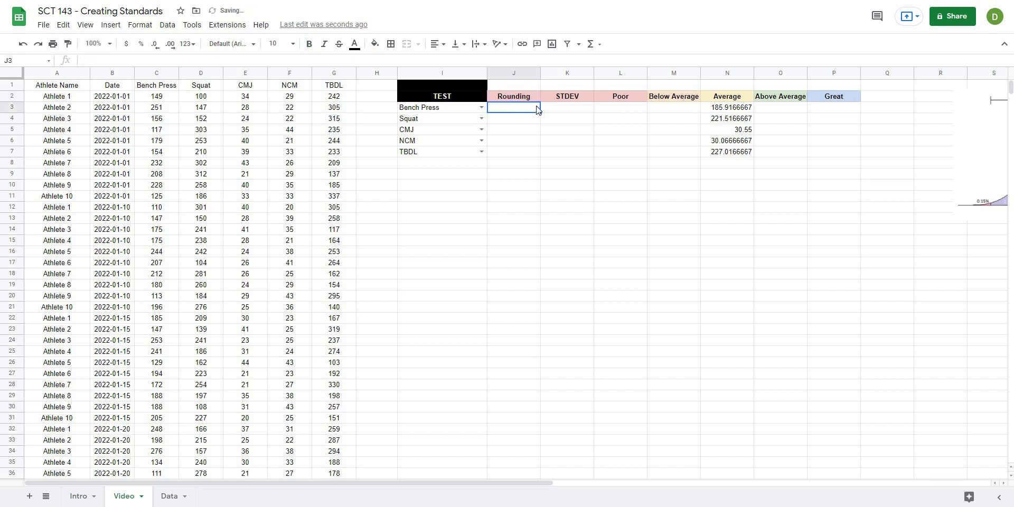
# Copy the first INDEX/MATCH expression from the Bench Press Average formula in N3, leaving the formula as it is.
pyautogui.click(558, 110)
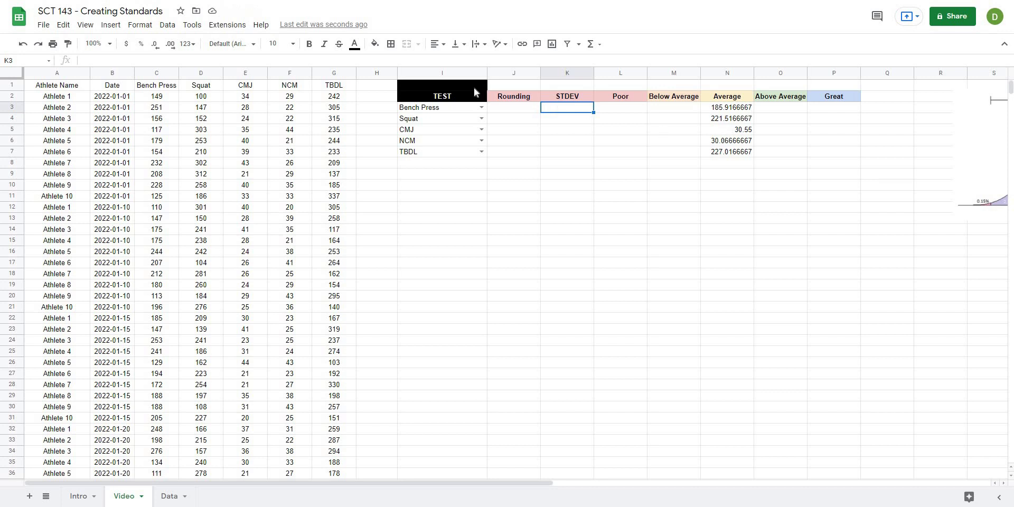
pyautogui.press('Right')
pyautogui.press('Right')
pyautogui.press('Right')
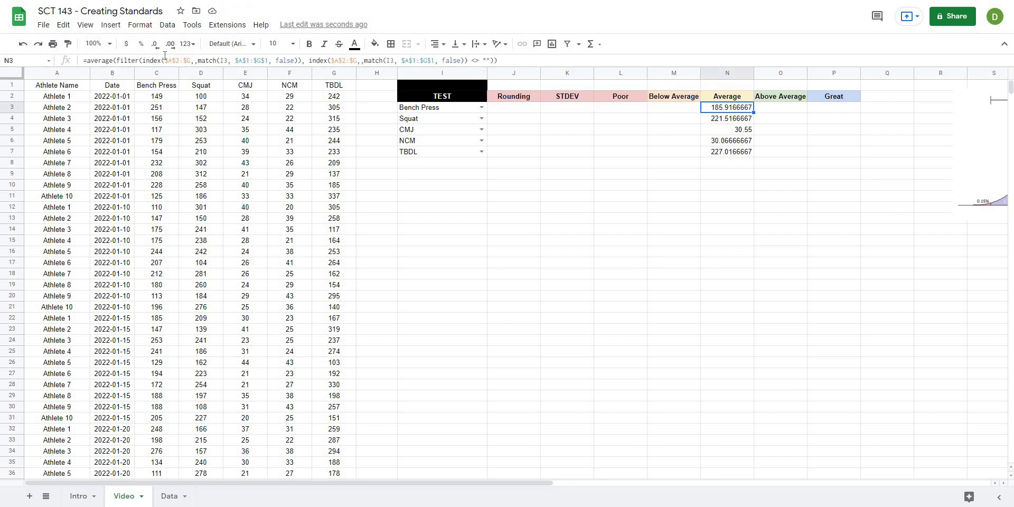
pyautogui.moveTo(142, 60); pyautogui.dragTo(302, 58)
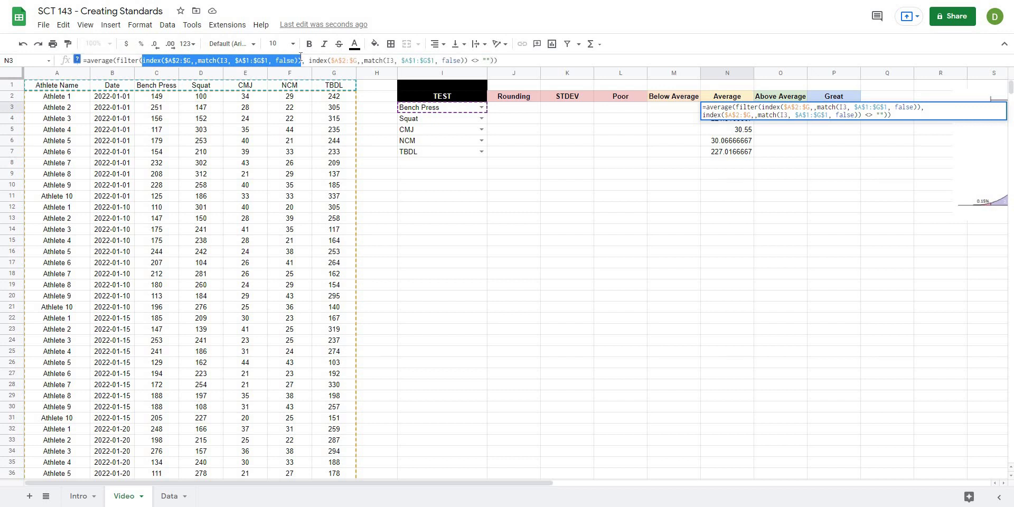
pyautogui.press('Escape')
# Enter =stdev.p(index($A$2:$G,,match(I3, $A$1:$G$1, false))) in the Bench Press STDEV cell K3.
pyautogui.click(564, 109)
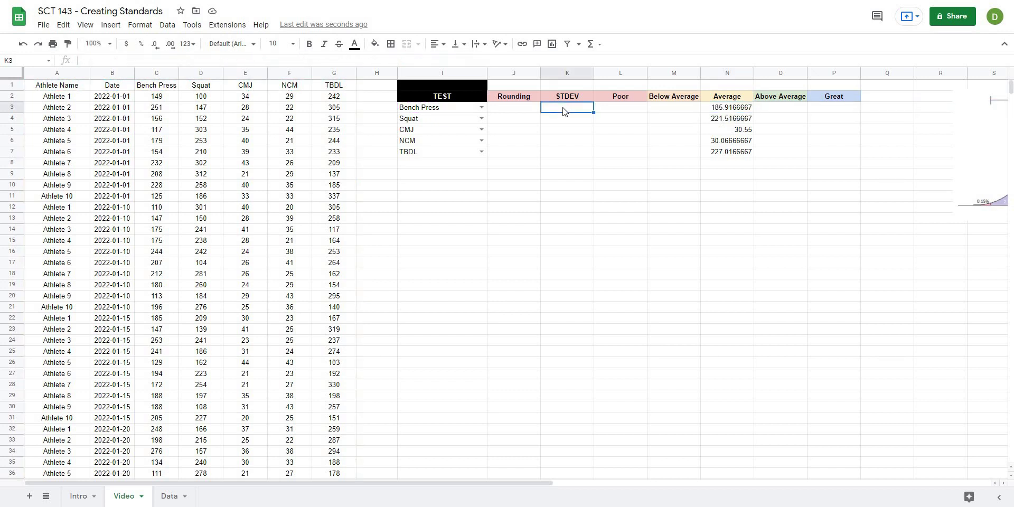
pyautogui.write('=s')
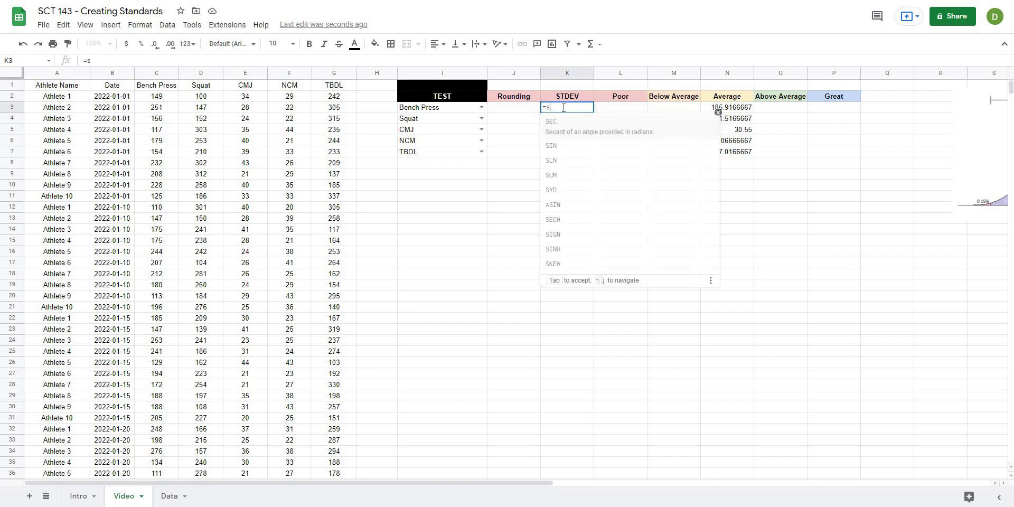
pyautogui.write('tdev')
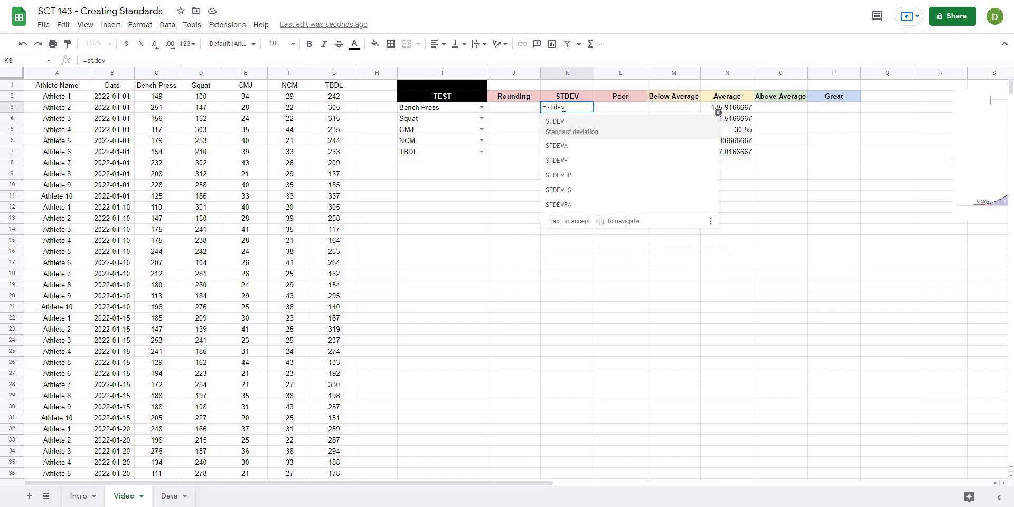
pyautogui.write('.p')
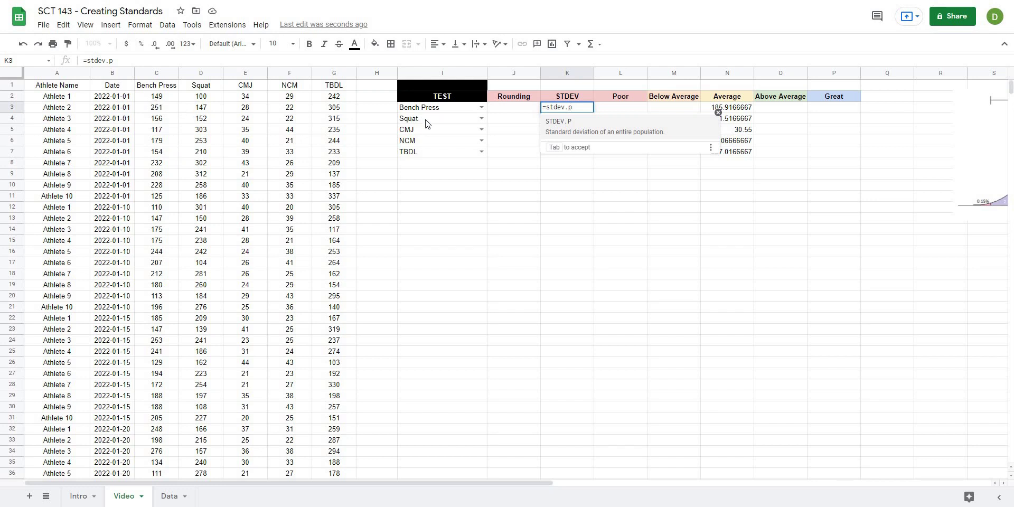
pyautogui.write('(')
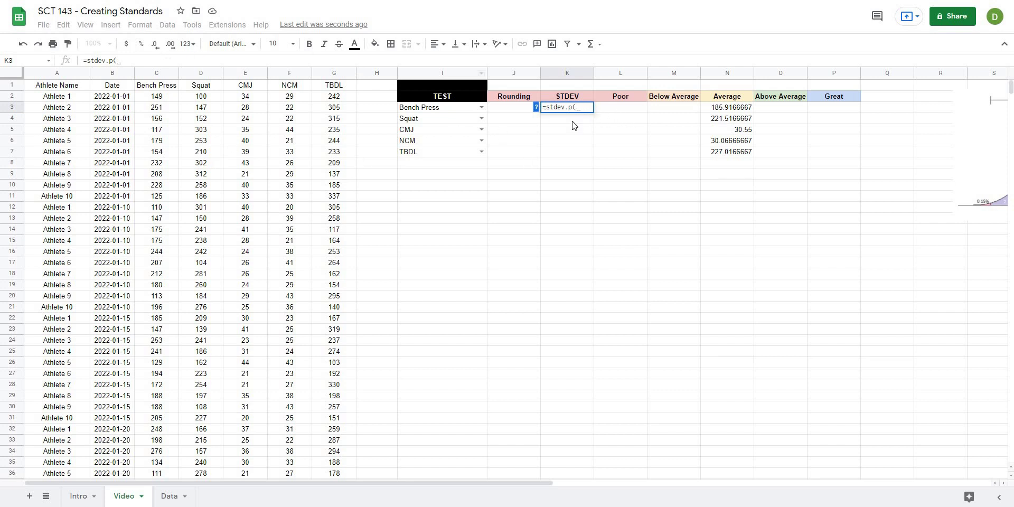
pyautogui.hotkey('shift', 'F1')
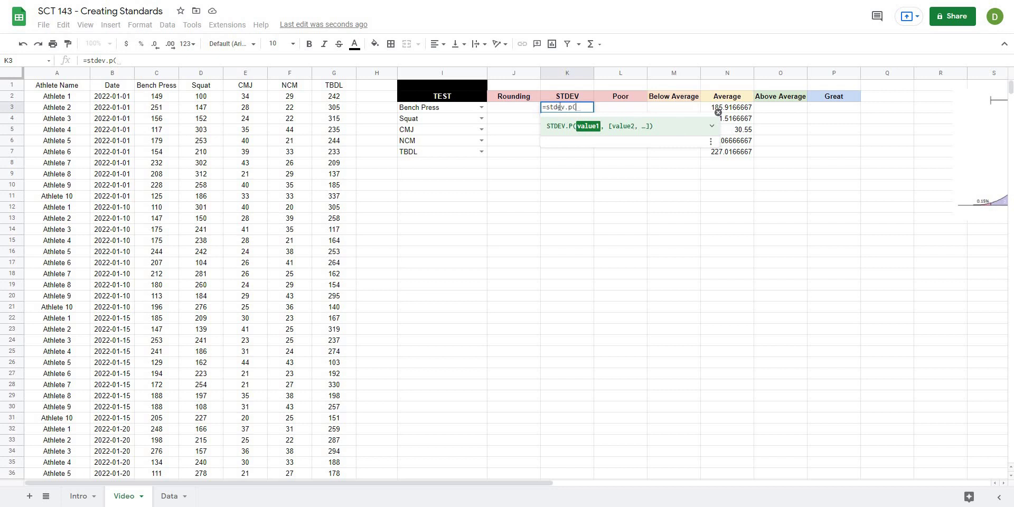
pyautogui.write('index($A$2:$G,,match(I3, $A$1:$G$1, false))')
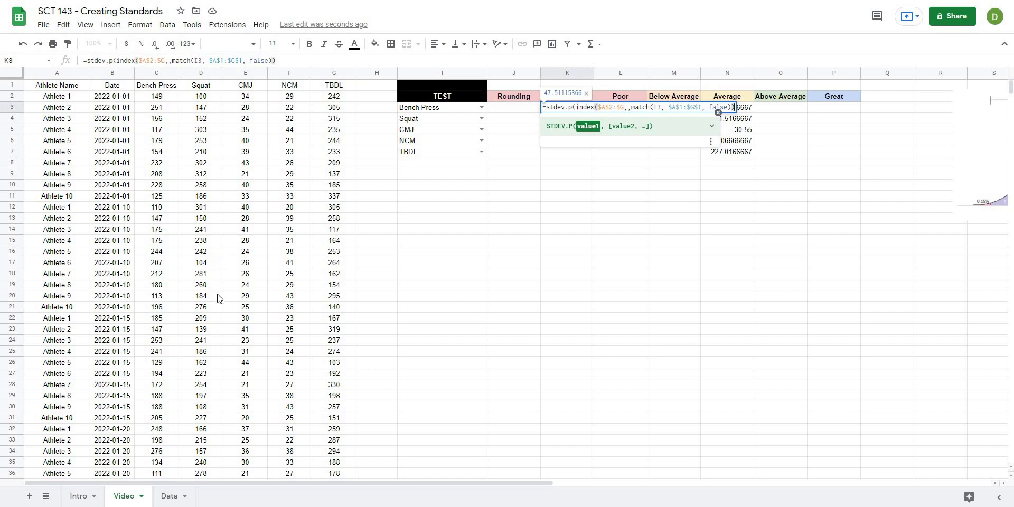
pyautogui.write(')')
pyautogui.press('Return')
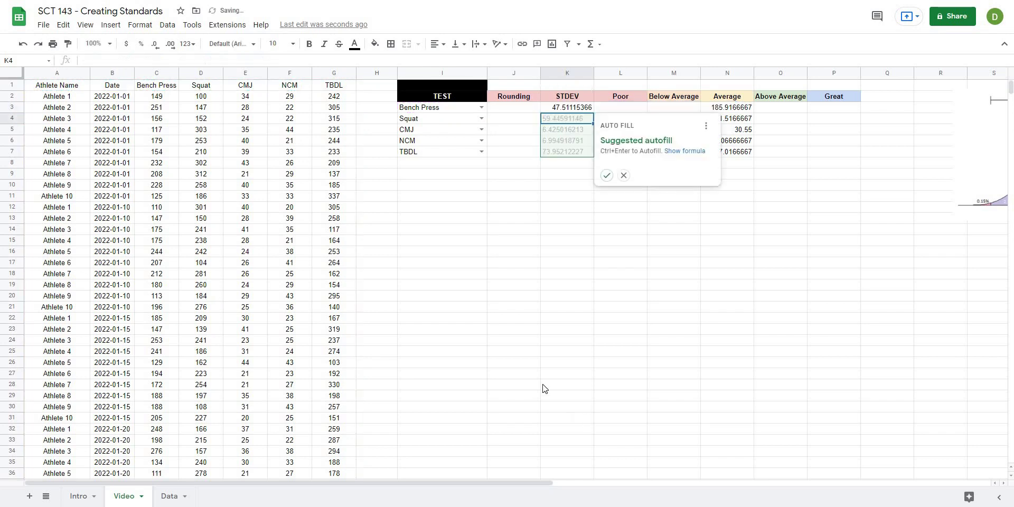
# Autofill the standard deviation formula down K4:K7 for the remaining tests and review the formula in K3.
pyautogui.click(602, 179)
pyautogui.click(577, 111)
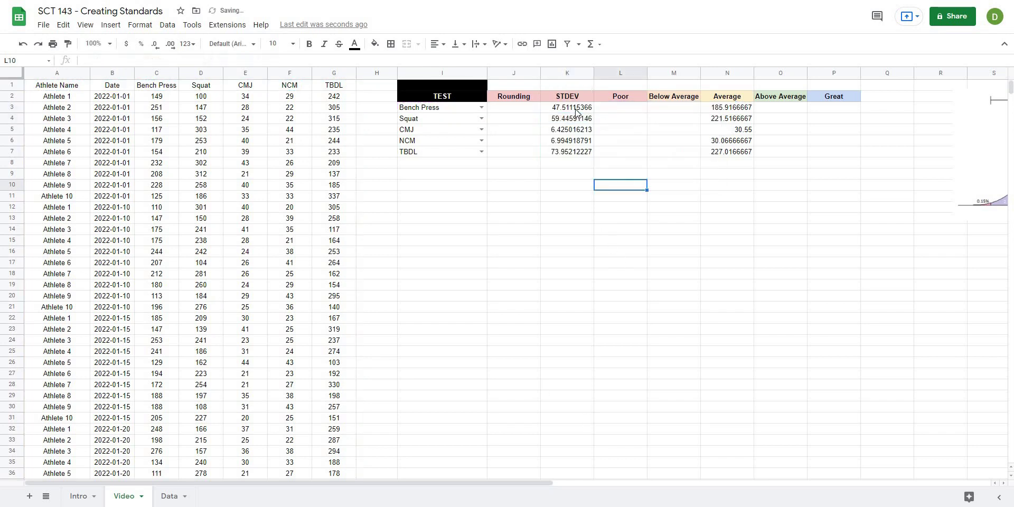
pyautogui.keyDown('shift'); pyautogui.click(570, 153); pyautogui.keyUp('shift')
pyautogui.click(569, 162)
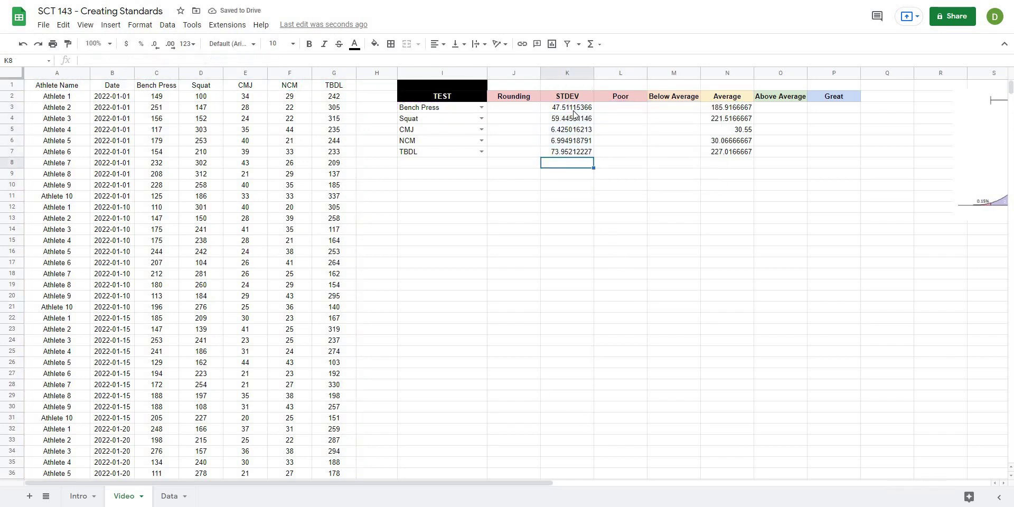
pyautogui.click(574, 110)
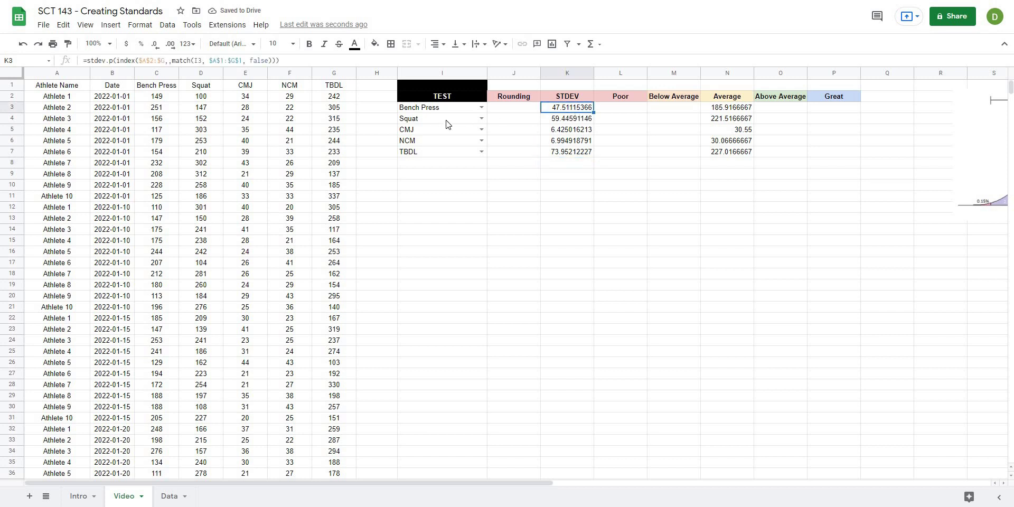
# Test the dynamic formulas by switching the first test dropdown to Squat and back to Bench Press.
pyautogui.click(458, 112)
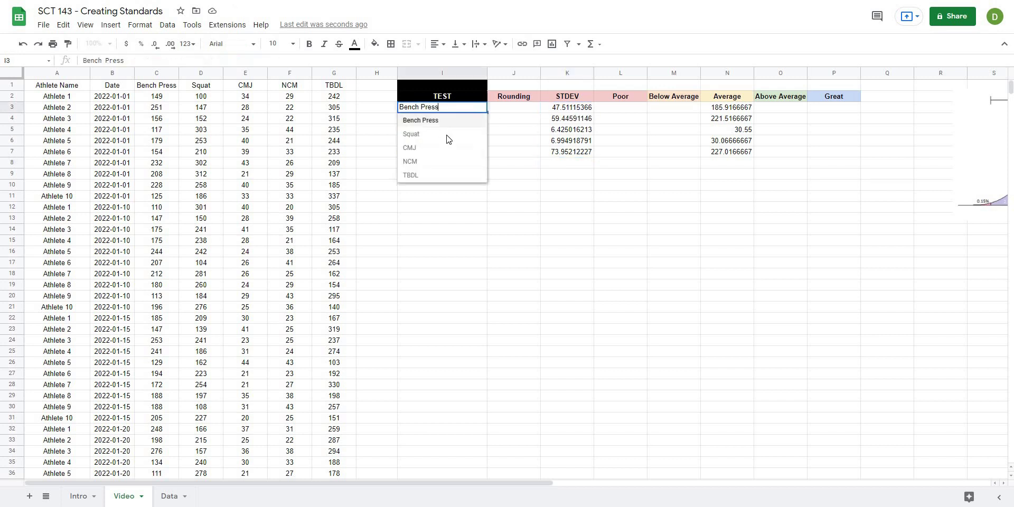
pyautogui.click(449, 136)
pyautogui.click(481, 107)
pyautogui.click(454, 135)
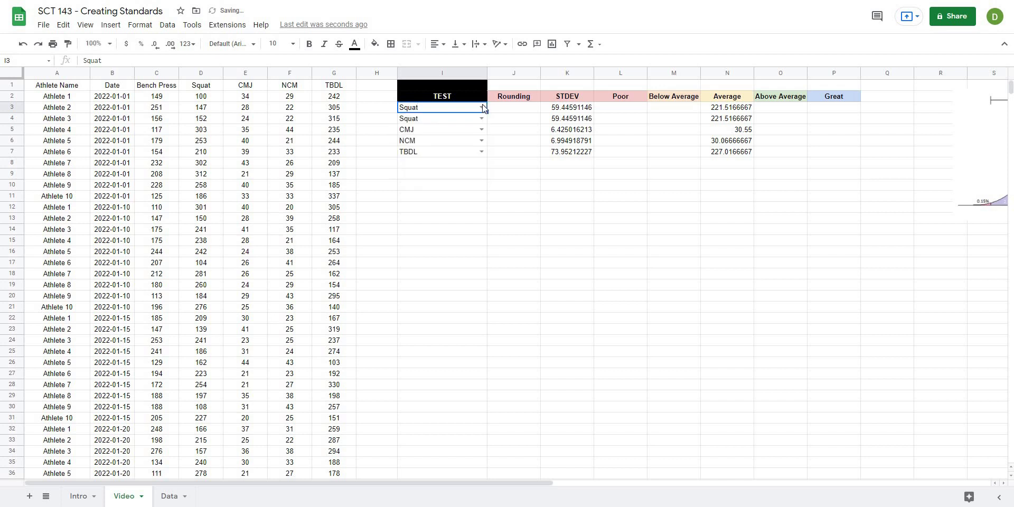
pyautogui.click(481, 107)
pyautogui.click(423, 120)
pyautogui.click(482, 254)
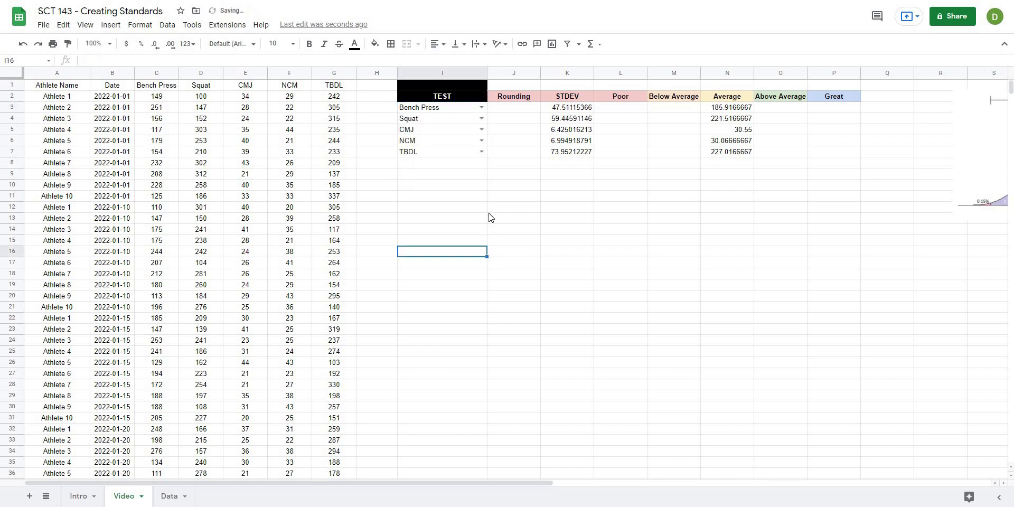
# Enter standard deviation multipliers above the standards headers: -1 in M1, -1 in L1, 1 in O1 and 2 in P1.
pyautogui.click(683, 85)
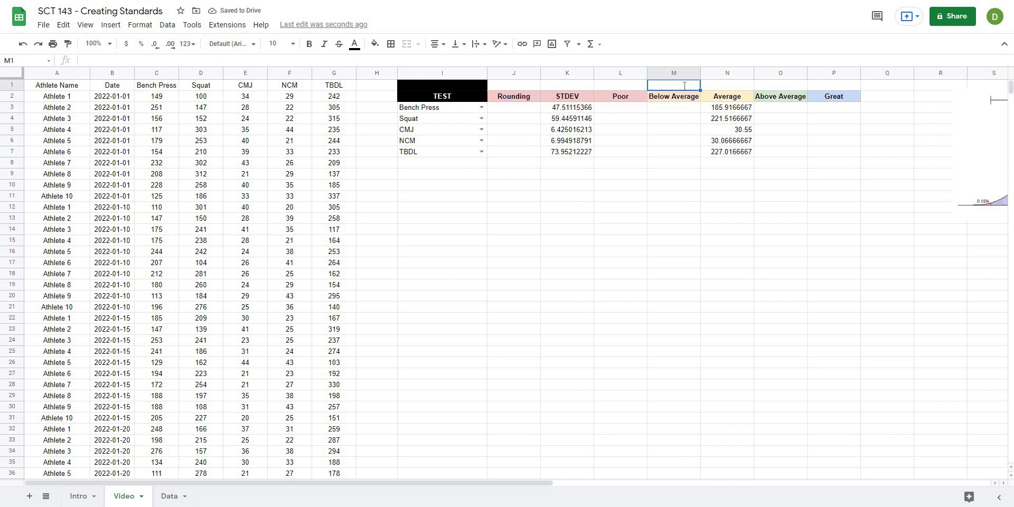
pyautogui.write('-1')
pyautogui.press('Left')
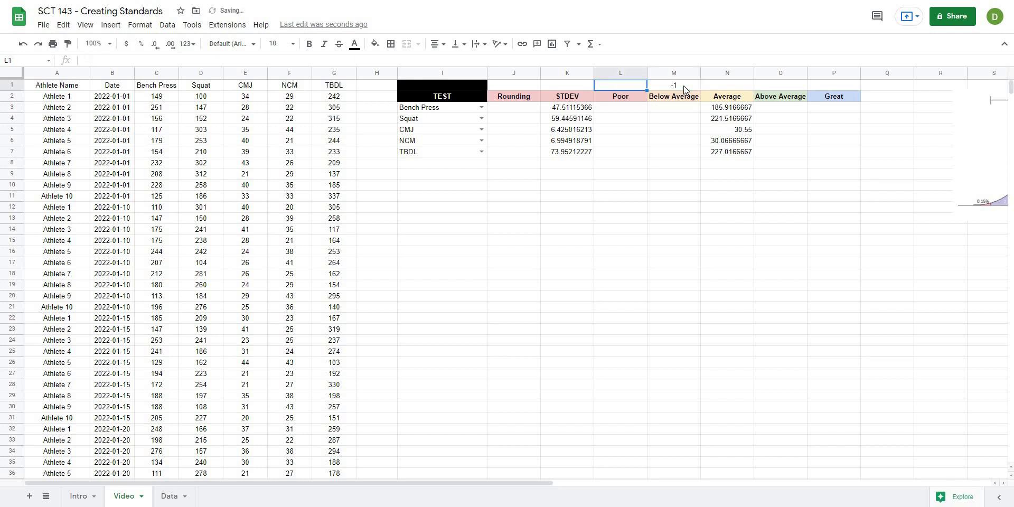
pyautogui.write('-1')
pyautogui.press('Right')
pyautogui.press('Right')
pyautogui.press('Right')
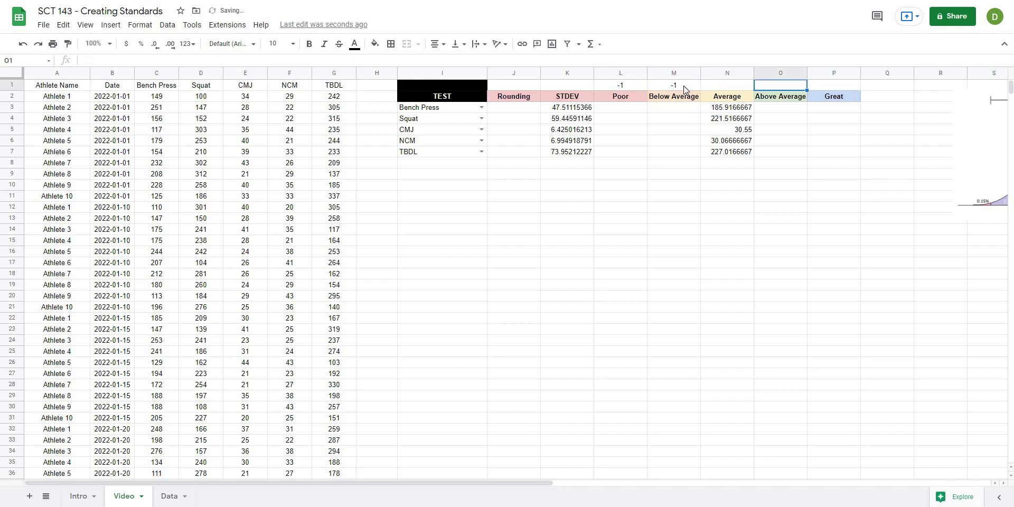
pyautogui.write('1')
pyautogui.press('Tab')
pyautogui.write('2')
pyautogui.press('Return')
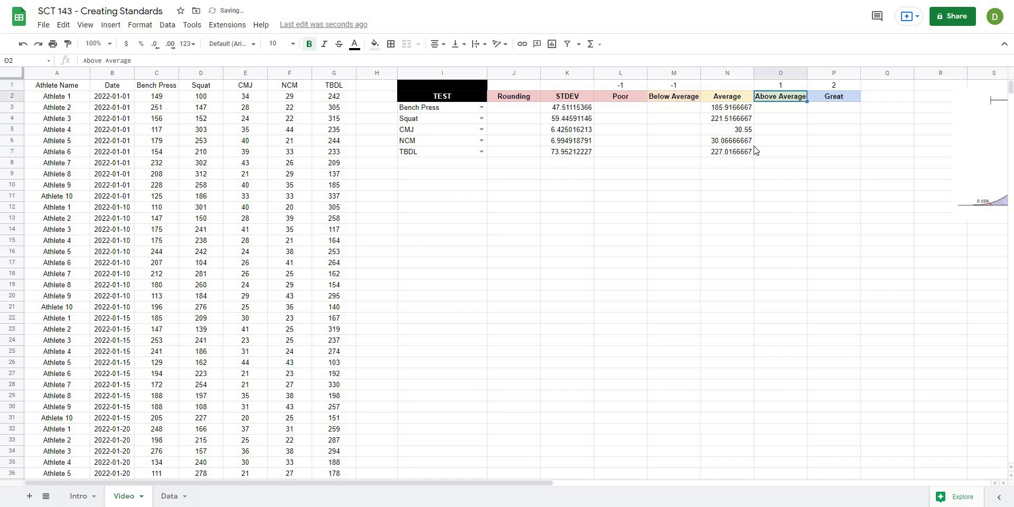
pyautogui.click(713, 242)
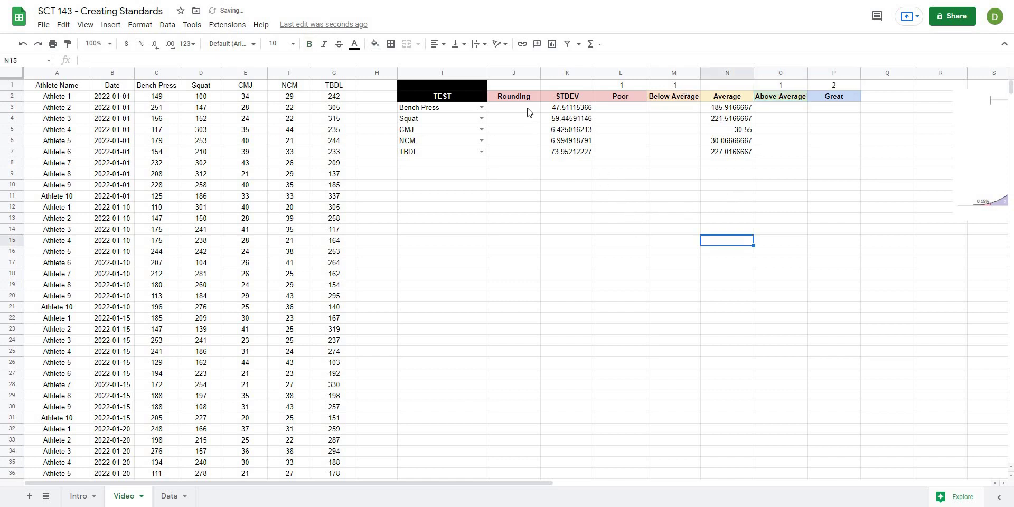
# Enter =N3-(K3) in the Bench Press Below Average cell M3 and autofill it down M4:M7.
pyautogui.click(718, 109)
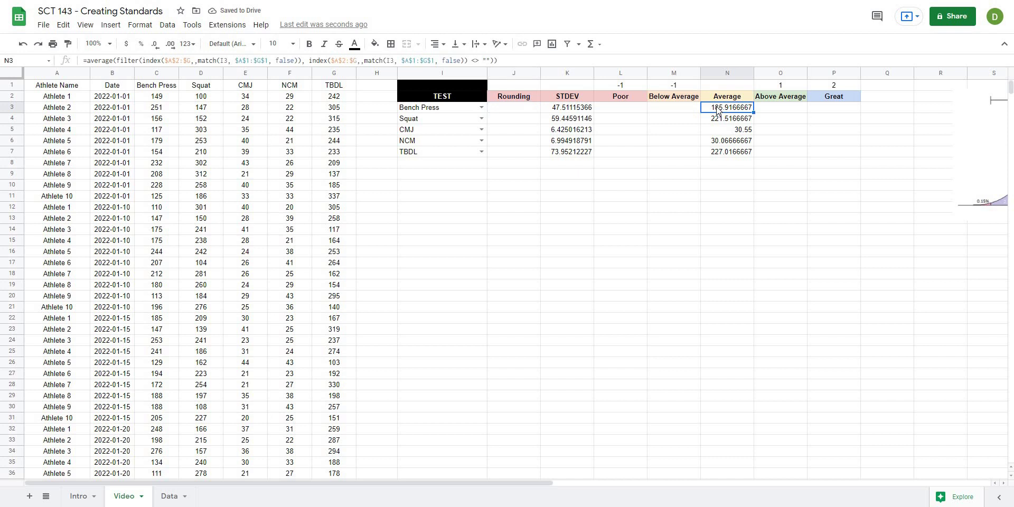
pyautogui.click(665, 99)
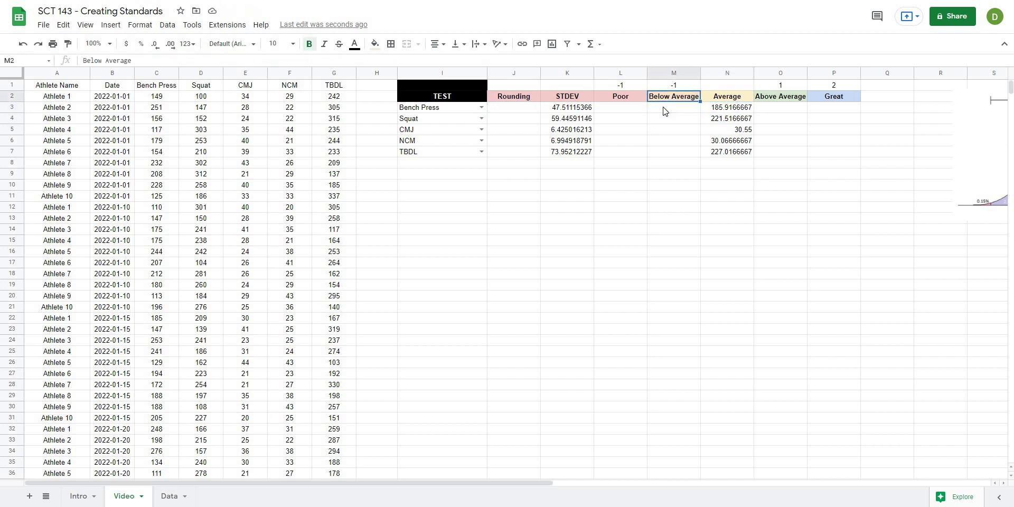
pyautogui.click(665, 111)
pyautogui.write('=')
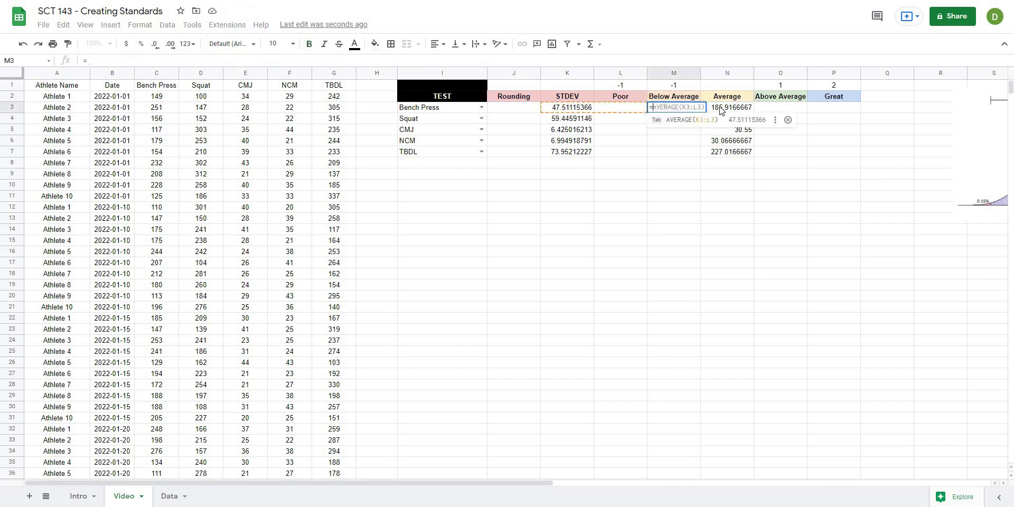
pyautogui.click(725, 108)
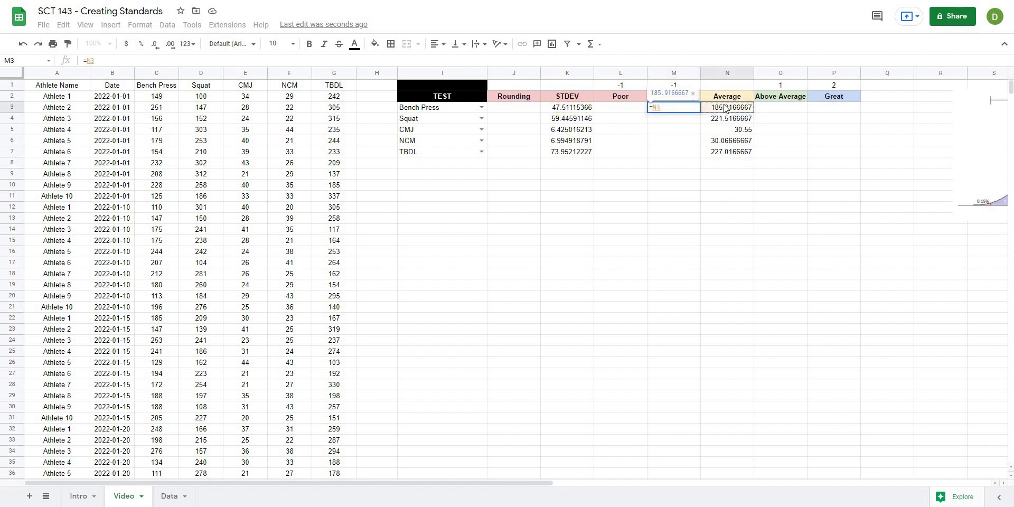
pyautogui.write('-')
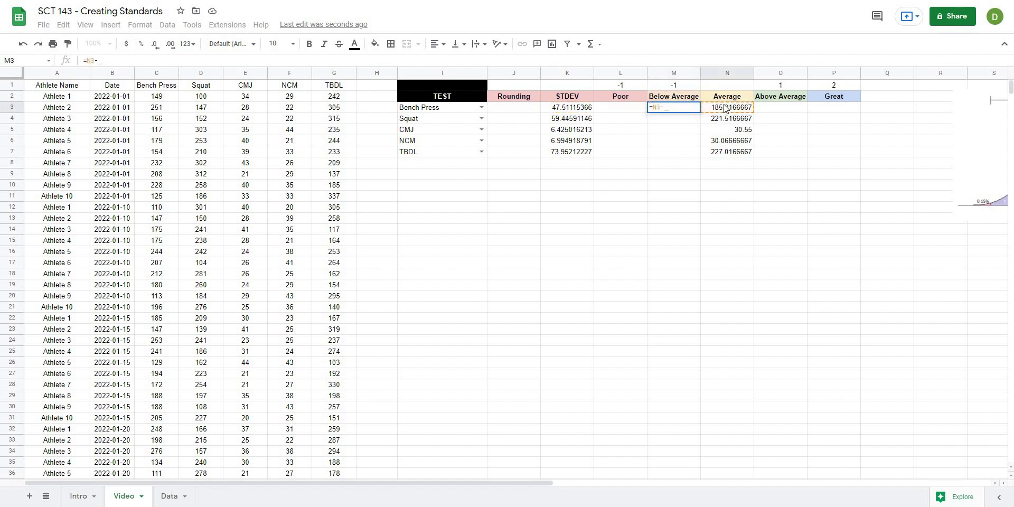
pyautogui.write('(')
pyautogui.click(586, 108)
pyautogui.write(')')
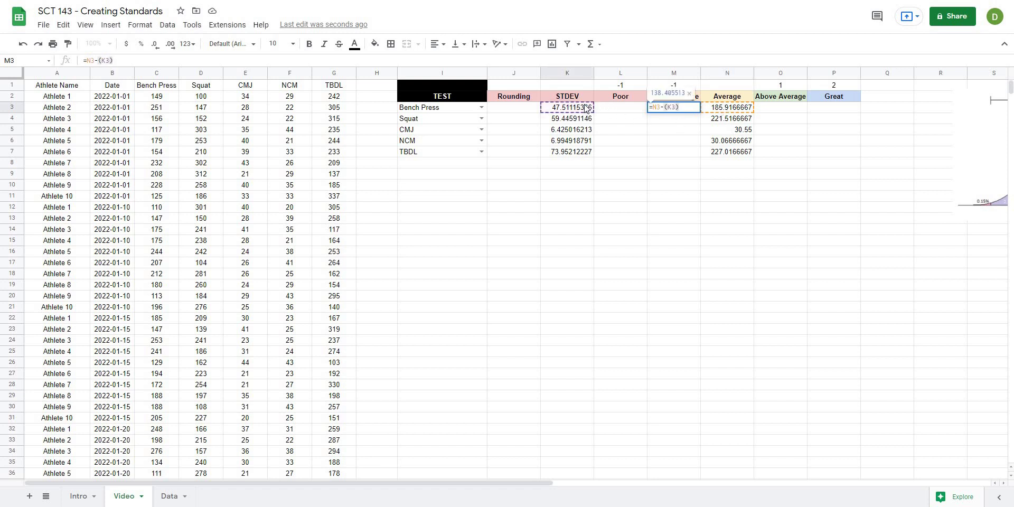
pyautogui.press('Return')
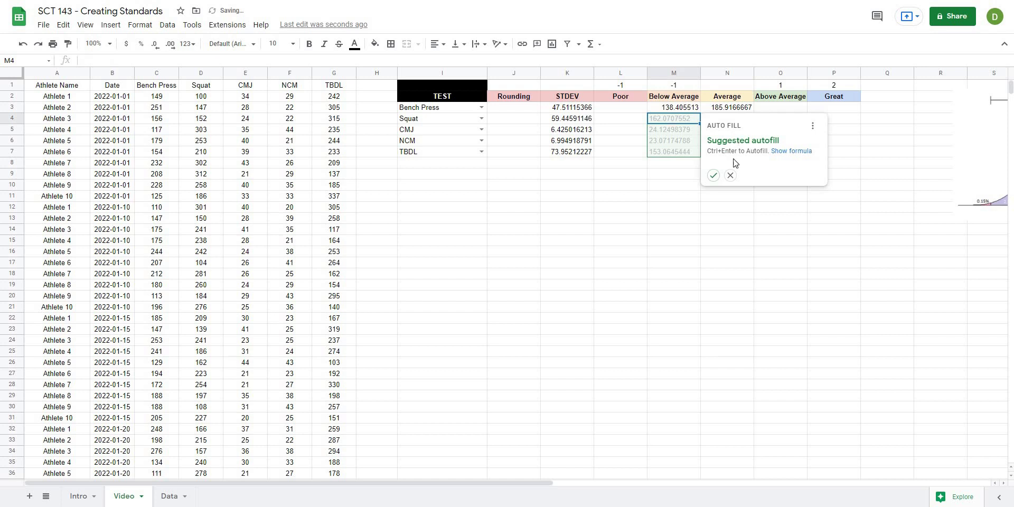
pyautogui.click(713, 175)
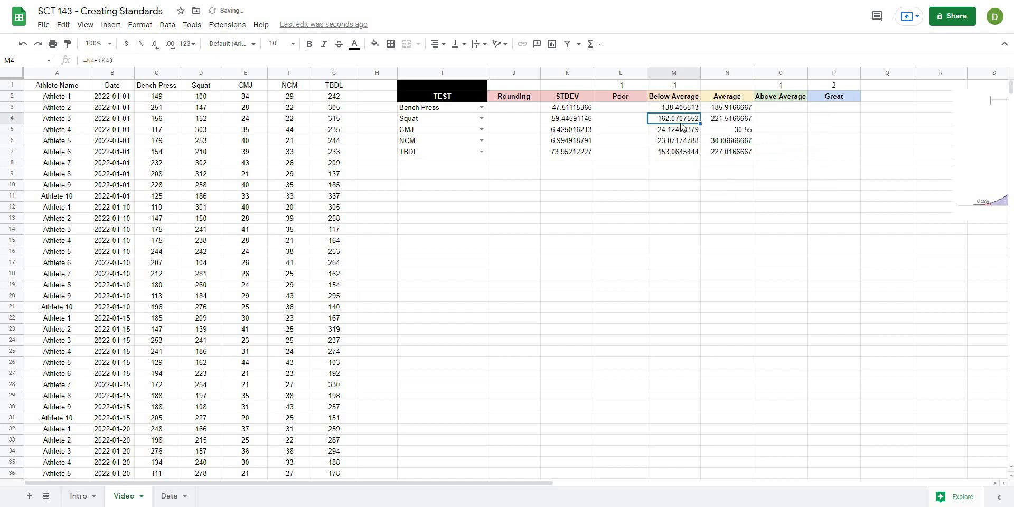
pyautogui.click(682, 193)
# Change the multiplier above the Poor header in L1 to -2.
pyautogui.click(631, 109)
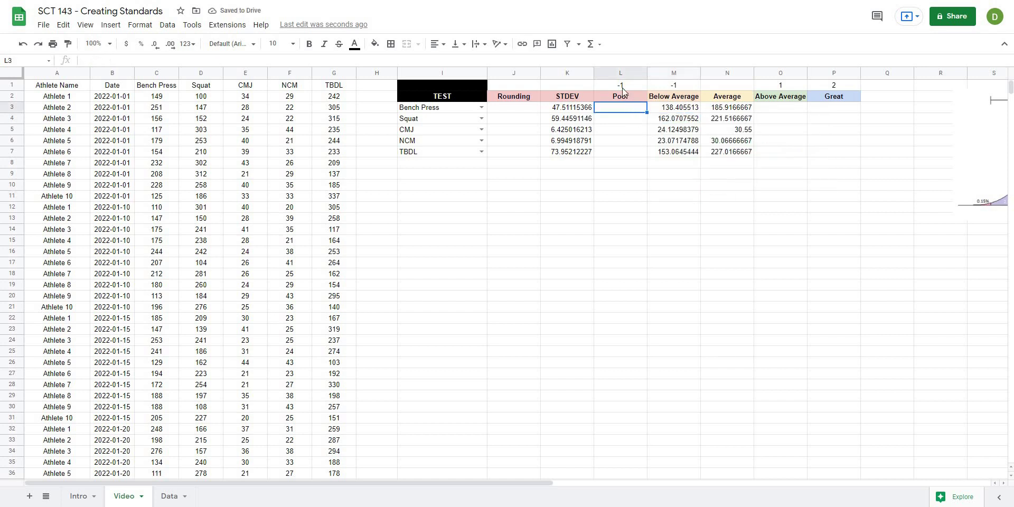
pyautogui.click(621, 85)
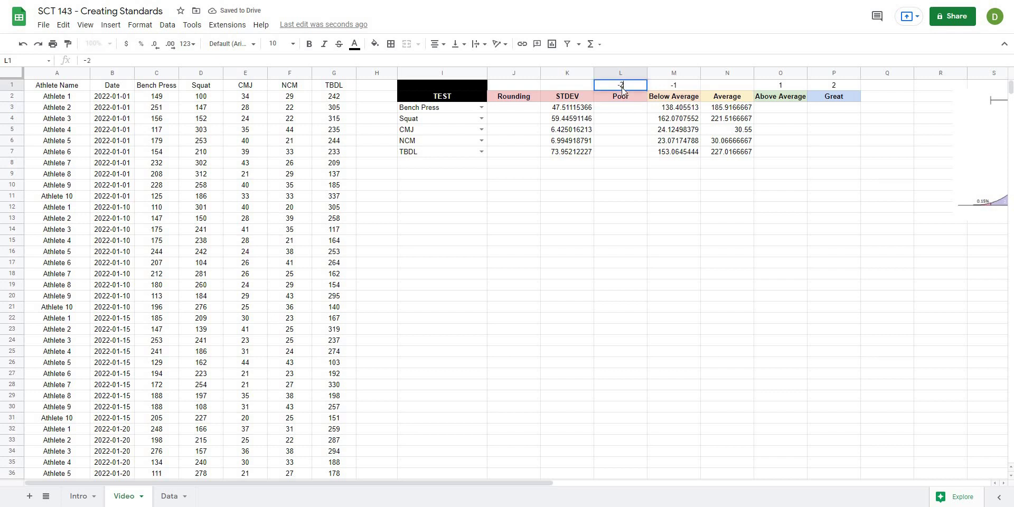
pyautogui.write('-2')
pyautogui.click(727, 109)
# Enter =N3-(2*K3) in the Bench Press Poor cell L3 and autofill it down L4:L7.
pyautogui.click(635, 107)
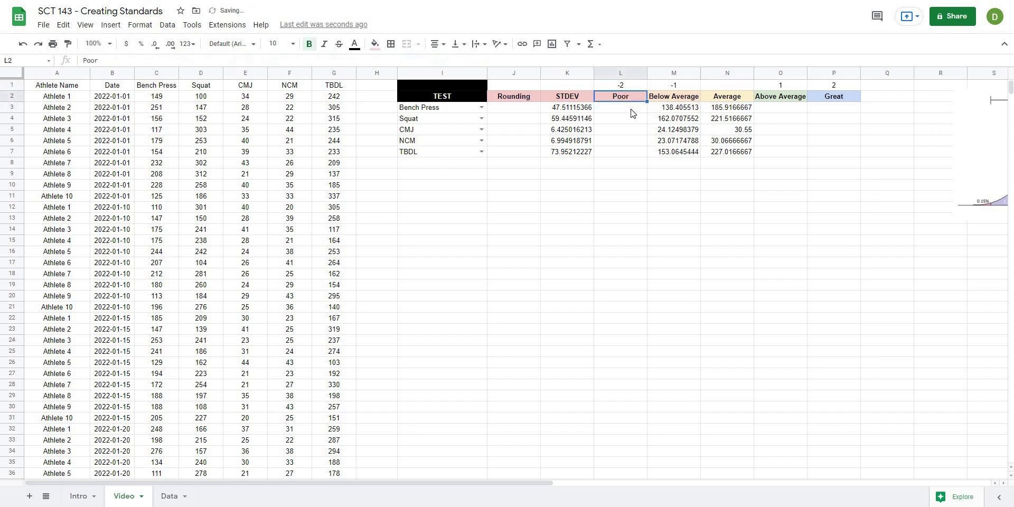
pyautogui.write('=')
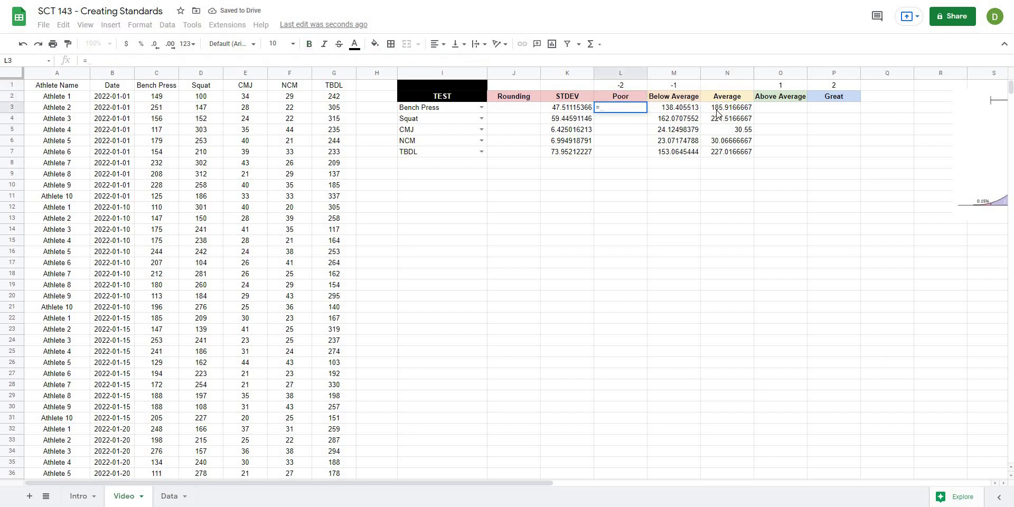
pyautogui.click(719, 112)
pyautogui.write('-')
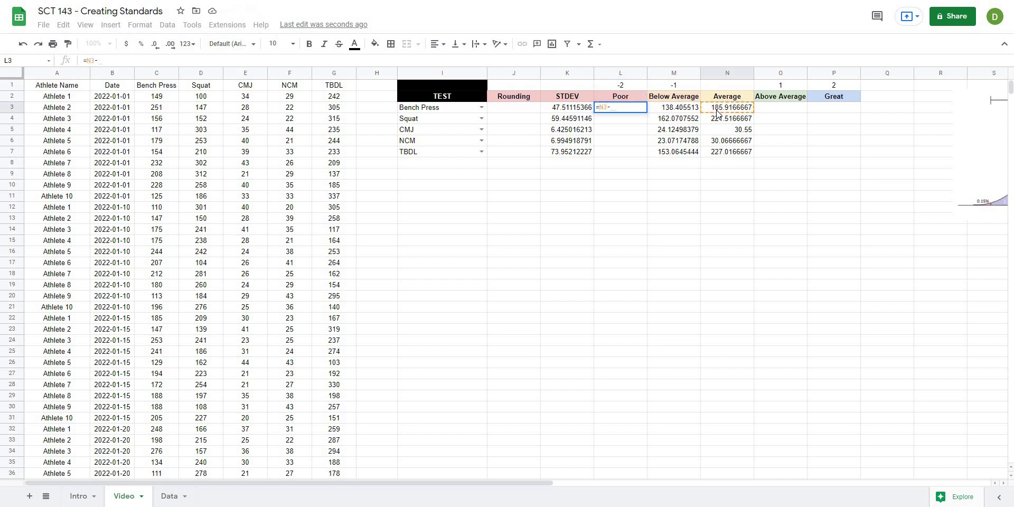
pyautogui.write('(2*')
pyautogui.click(564, 112)
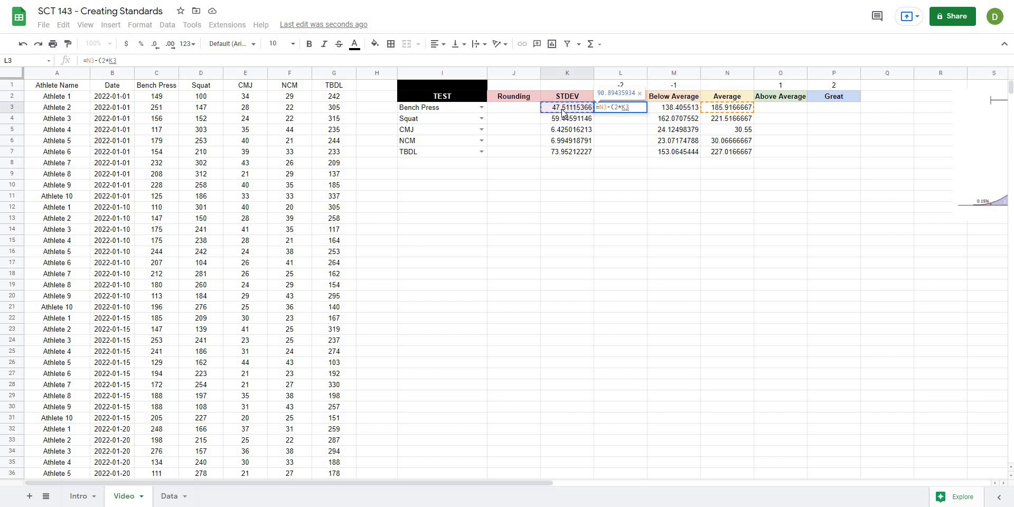
pyautogui.press('Return')
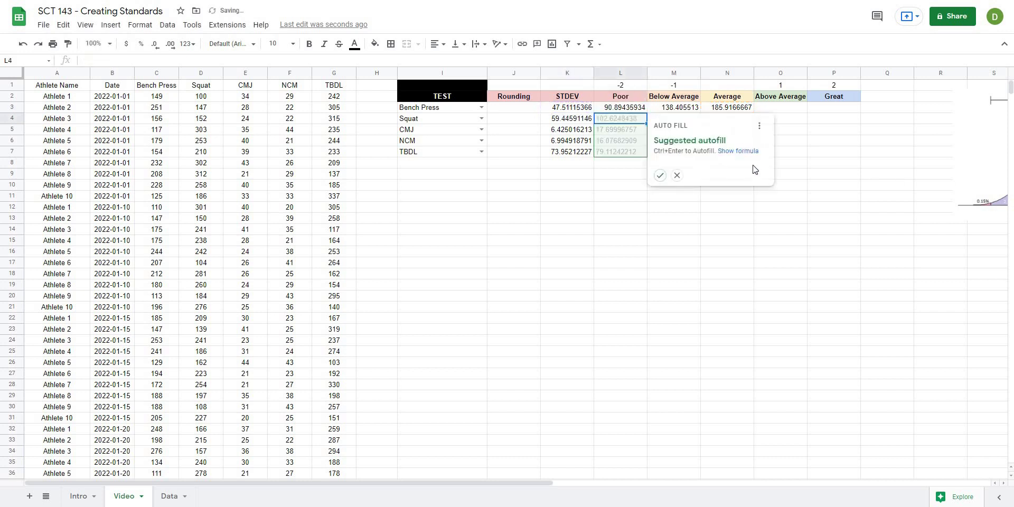
pyautogui.click(662, 176)
pyautogui.click(664, 195)
# Enter =N3+K3 in the Bench Press Above Average cell O3 and autofill it down O4:O7.
pyautogui.click(769, 111)
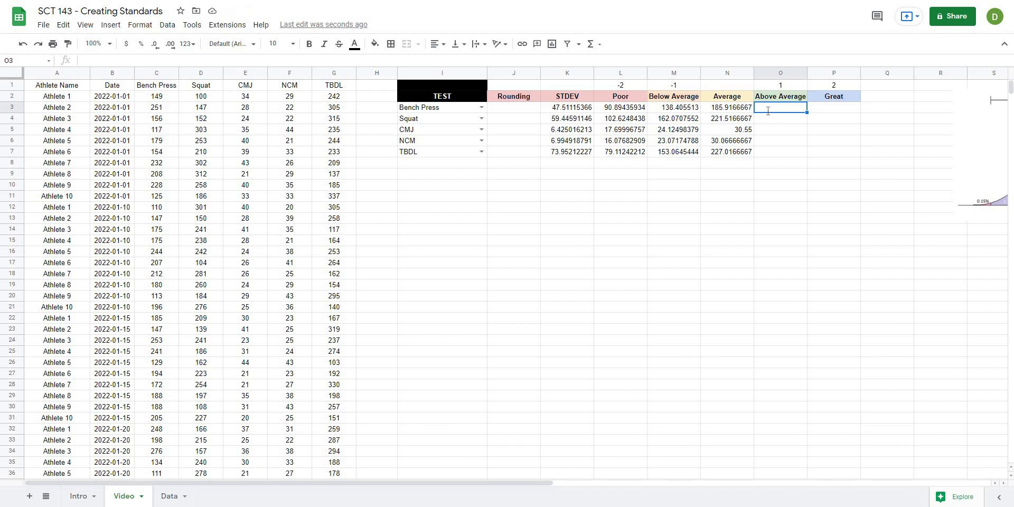
pyautogui.write('=')
pyautogui.click(738, 111)
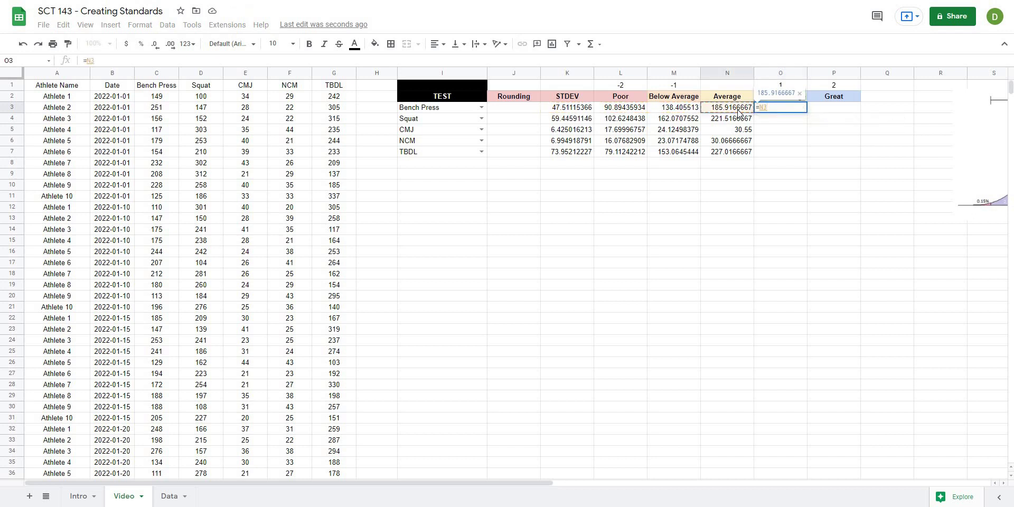
pyautogui.write('+')
pyautogui.click(579, 112)
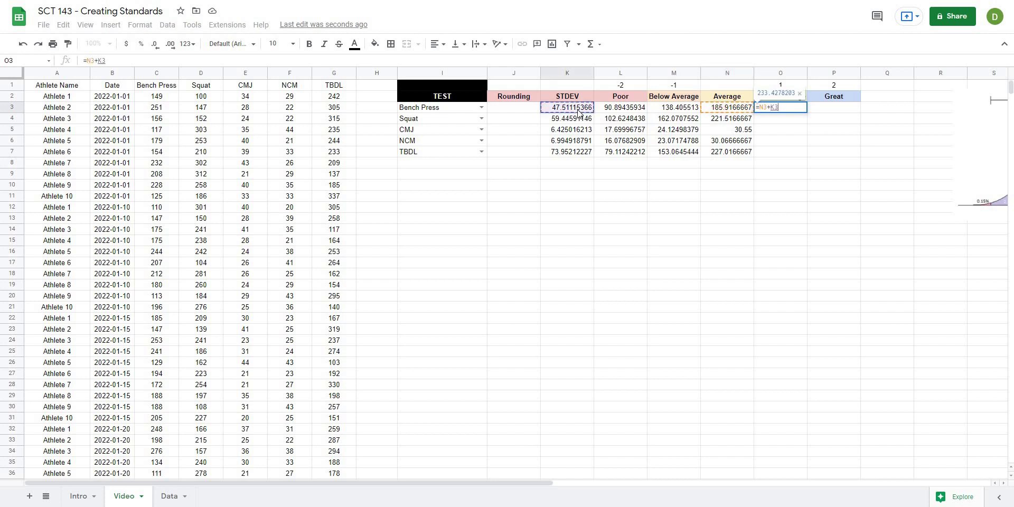
pyautogui.write(')')
pyautogui.press('Return')
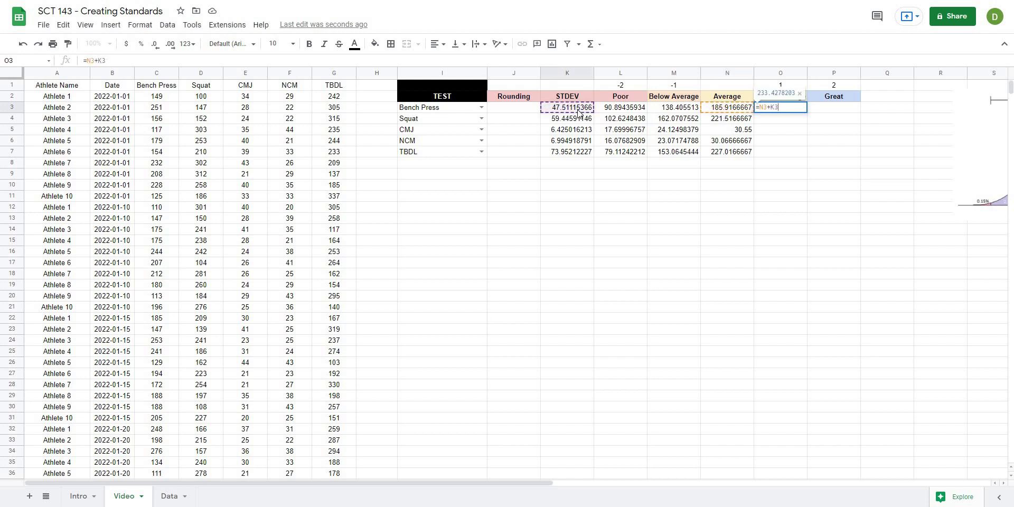
pyautogui.hotkey('ctrl', 'Return')
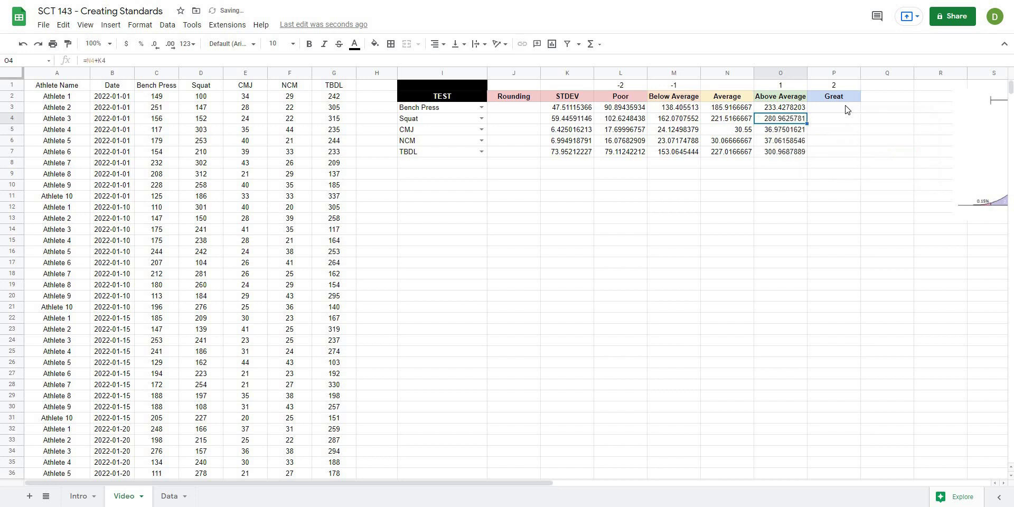
# Enter =N3+(2*K3) in the Bench Press Great cell P3 and autofill it down P4:P7.
pyautogui.click(847, 108)
pyautogui.write('=')
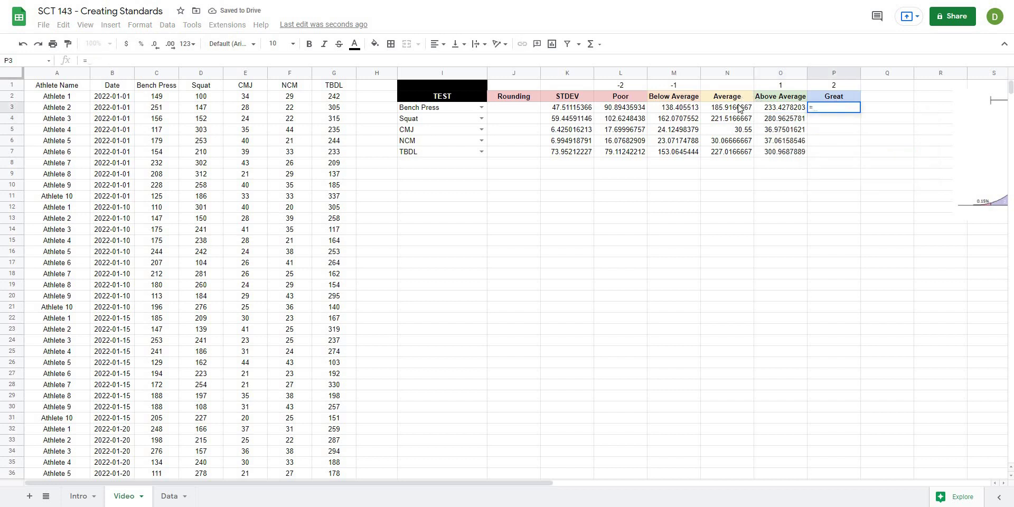
pyautogui.click(740, 107)
pyautogui.write('+')
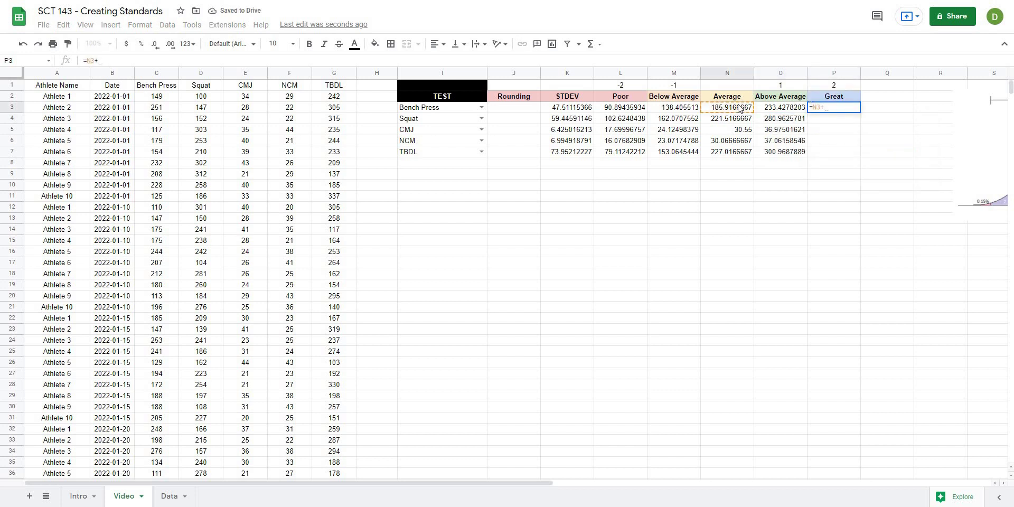
pyautogui.write('(2*')
pyautogui.click(568, 108)
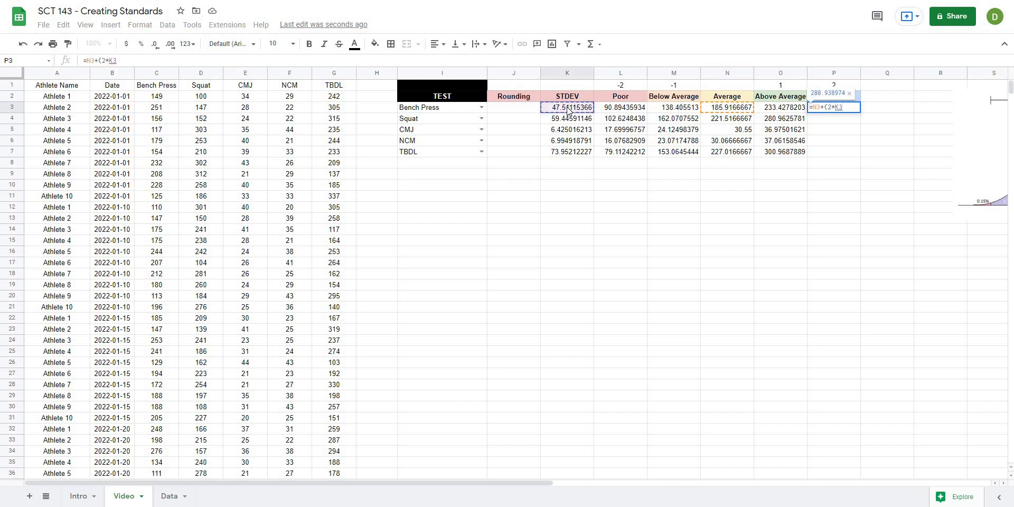
pyautogui.press('Return')
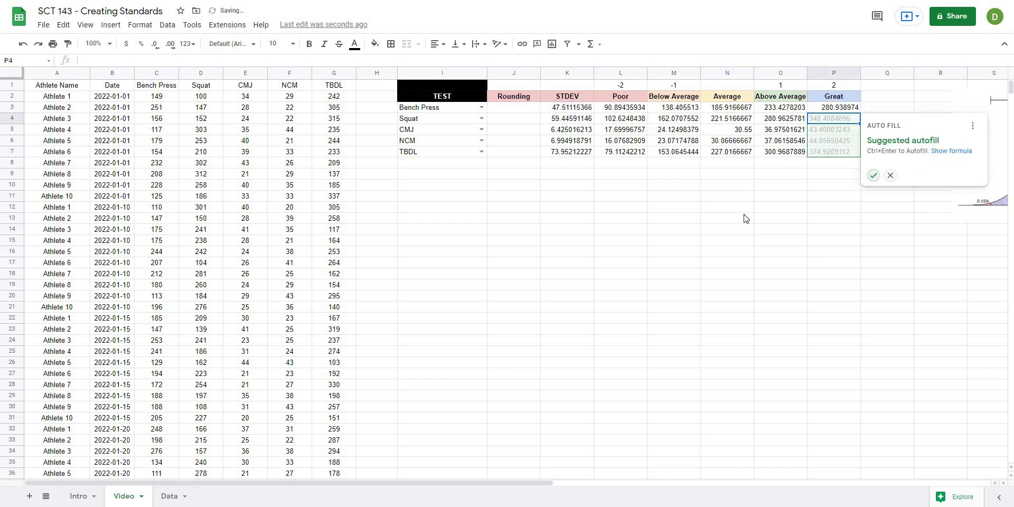
pyautogui.click(873, 175)
pyautogui.click(727, 283)
# Test the standards by switching the first test dropdown in I3 to Squat, to NCM and back to Bench Press.
pyautogui.click(482, 107)
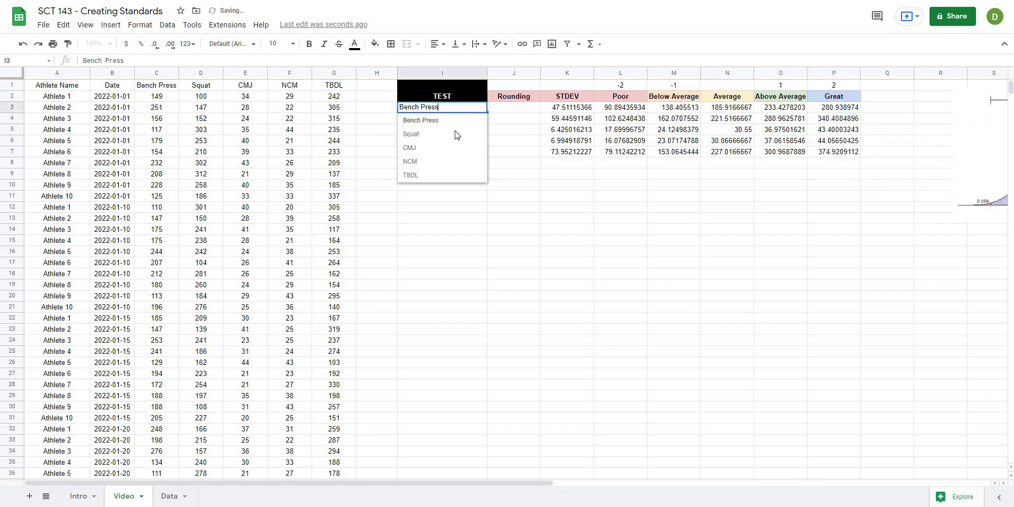
pyautogui.click(457, 134)
pyautogui.click(482, 107)
pyautogui.click(449, 162)
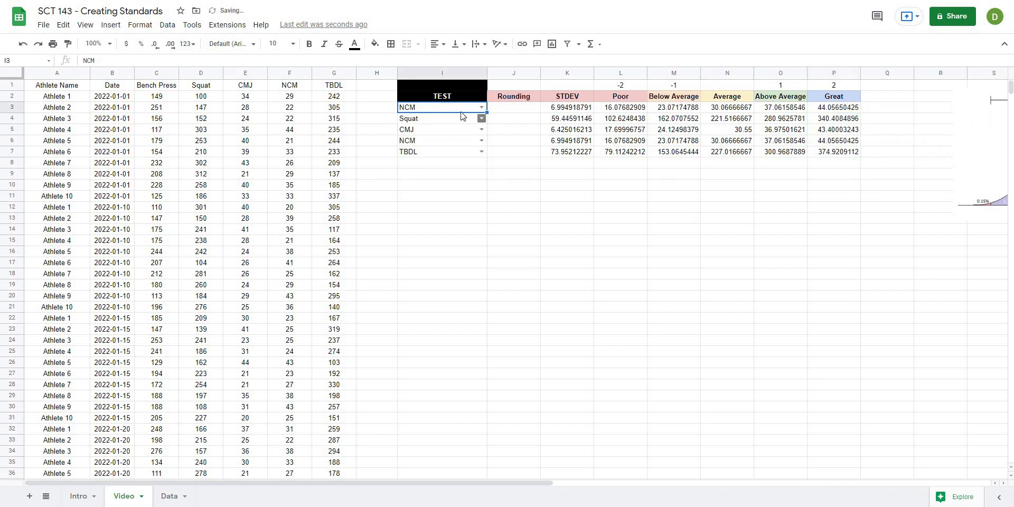
pyautogui.click(461, 112)
pyautogui.click(453, 120)
pyautogui.click(482, 230)
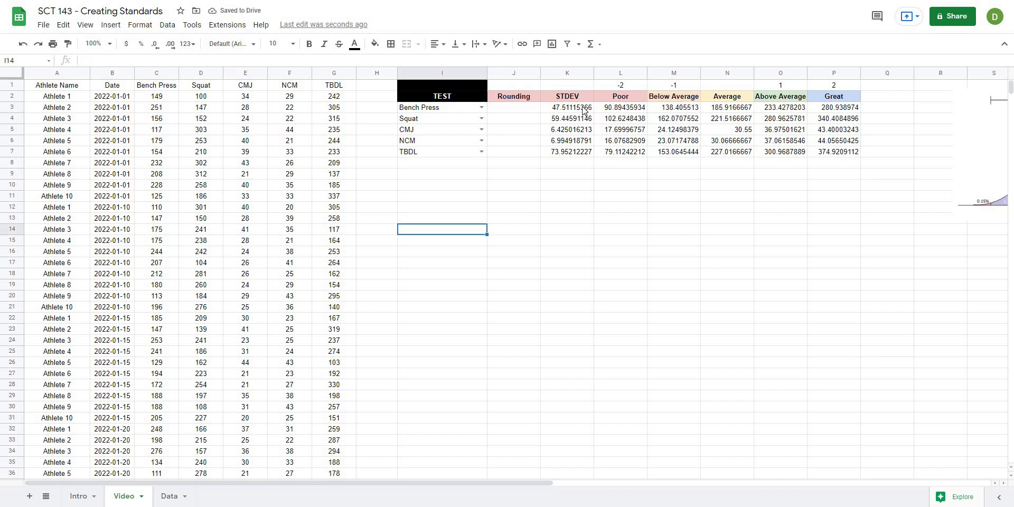
# Reduce the displayed decimals of the standards range K3:P7 to two decimal places.
pyautogui.moveTo(568, 108); pyautogui.dragTo(835, 151)
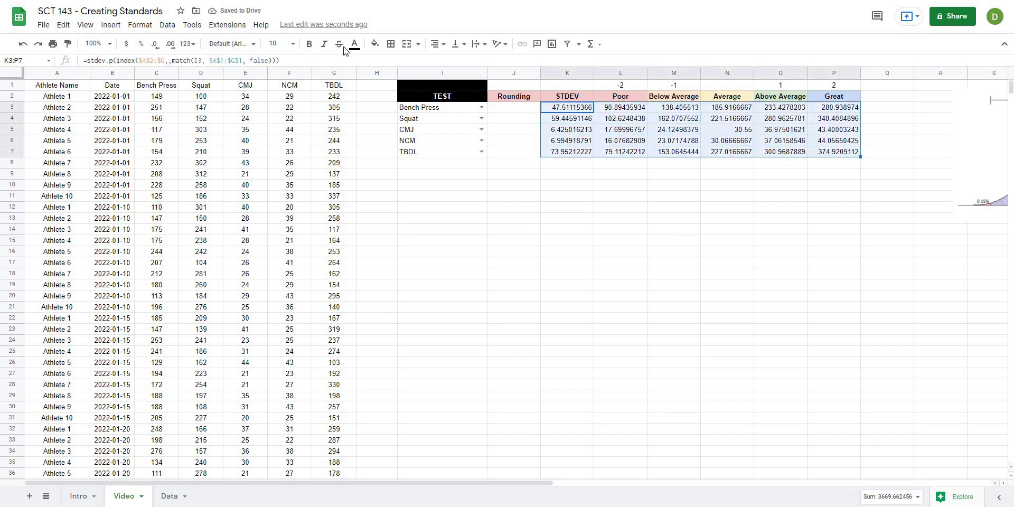
pyautogui.click(169, 44)
pyautogui.click(156, 45)
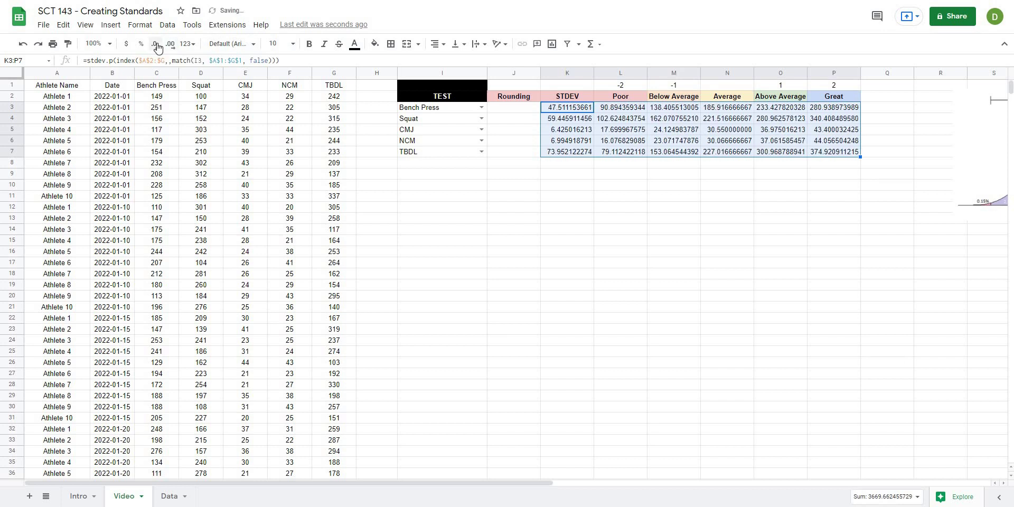
pyautogui.click(156, 45)
pyautogui.click(157, 46)
pyautogui.click(156, 45)
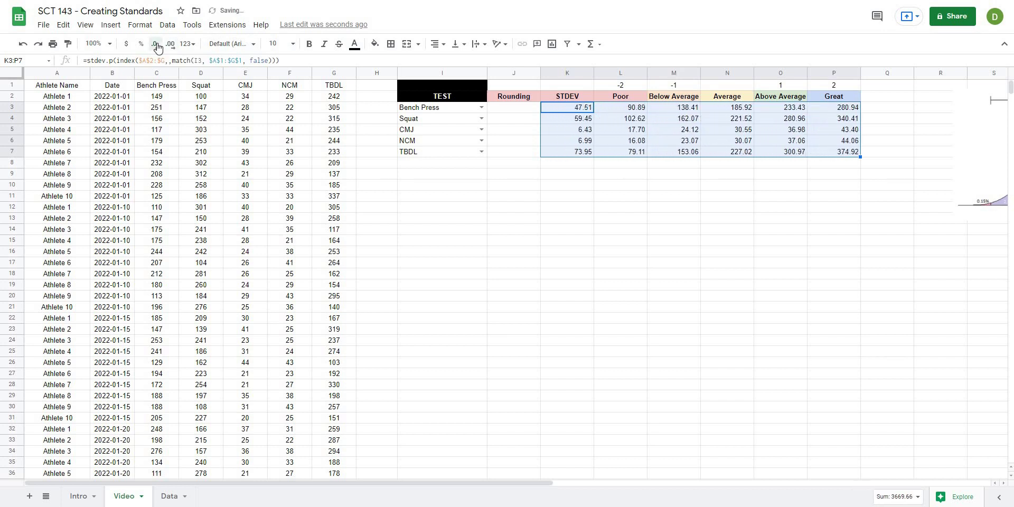
# Increase the displayed decimals of the standards range K3:P7 to seven decimal places.
pyautogui.click(169, 44)
pyautogui.click(169, 45)
pyautogui.click(169, 44)
pyautogui.click(169, 45)
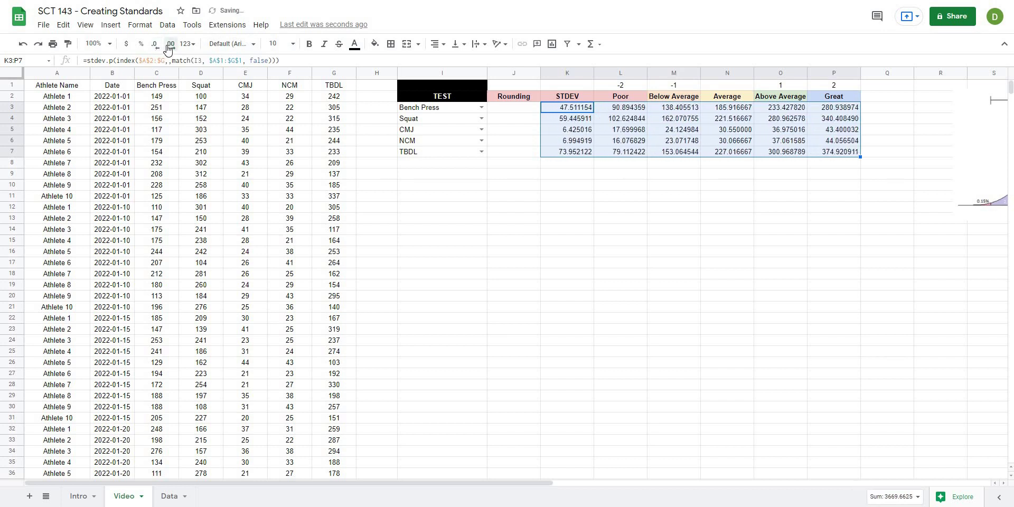
pyautogui.click(573, 226)
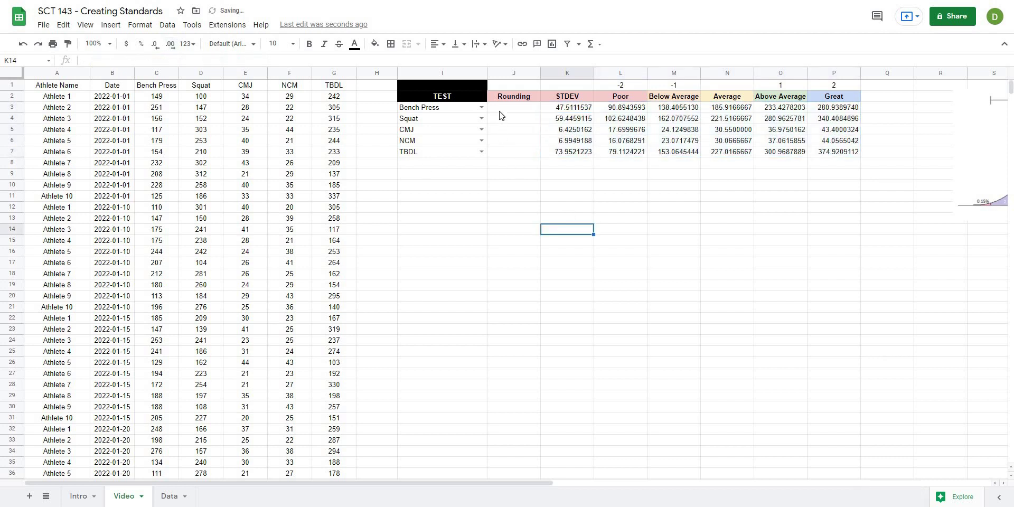
# Add dropdown validation to the Rounding cells J3:J7 with the list items 1, 0.5, 0.1, 0.05, 0.01.
pyautogui.moveTo(501, 115); pyautogui.dragTo(506, 155)
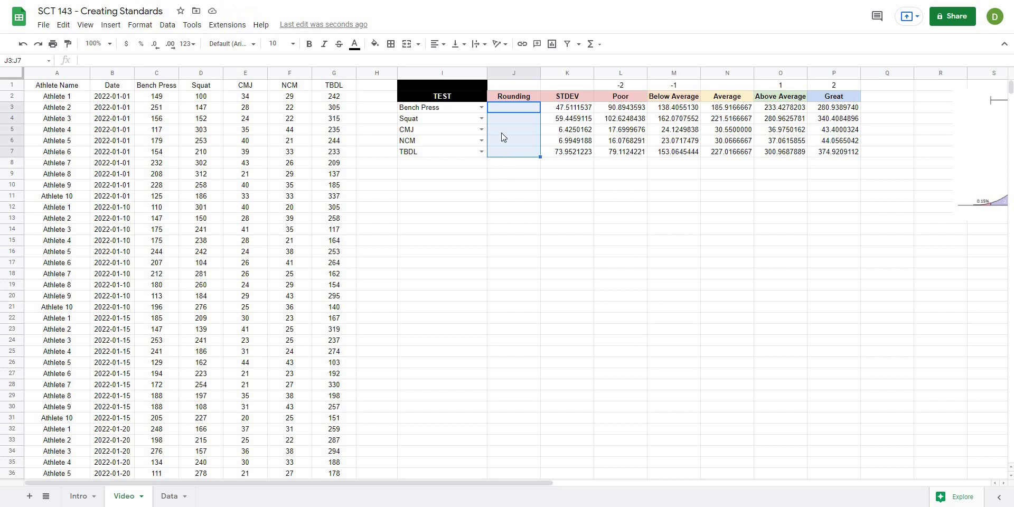
pyautogui.click(507, 185)
pyautogui.moveTo(502, 107); pyautogui.dragTo(510, 154)
pyautogui.click(167, 25)
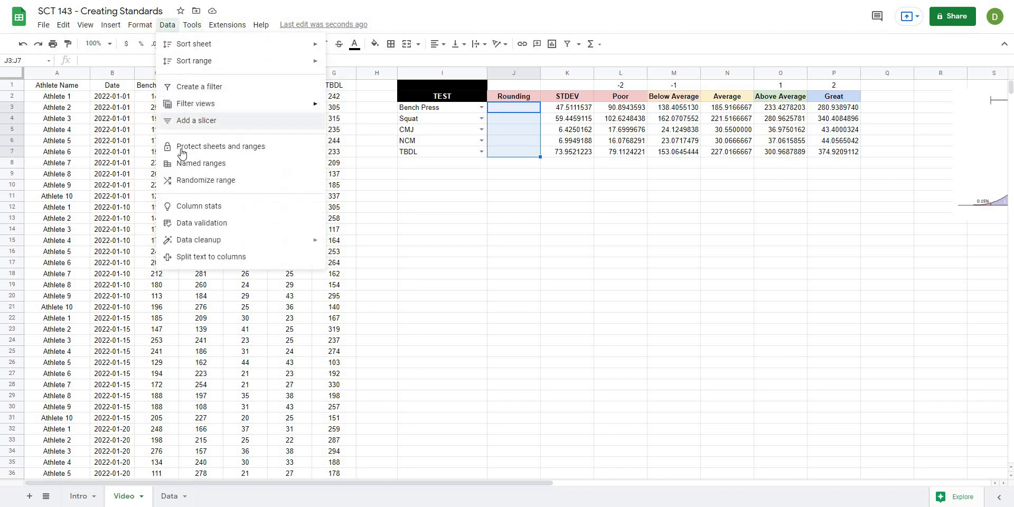
pyautogui.click(199, 225)
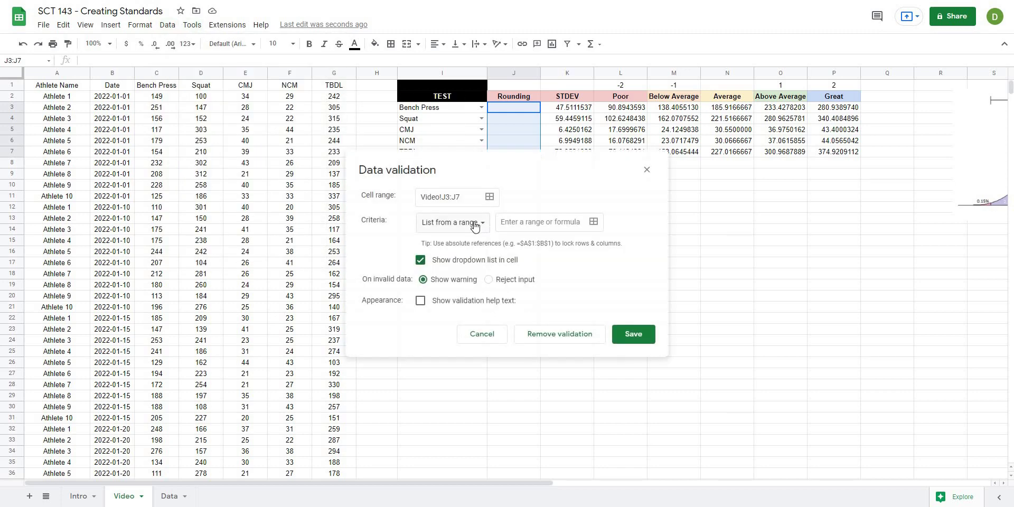
pyautogui.click(447, 224)
pyautogui.click(453, 240)
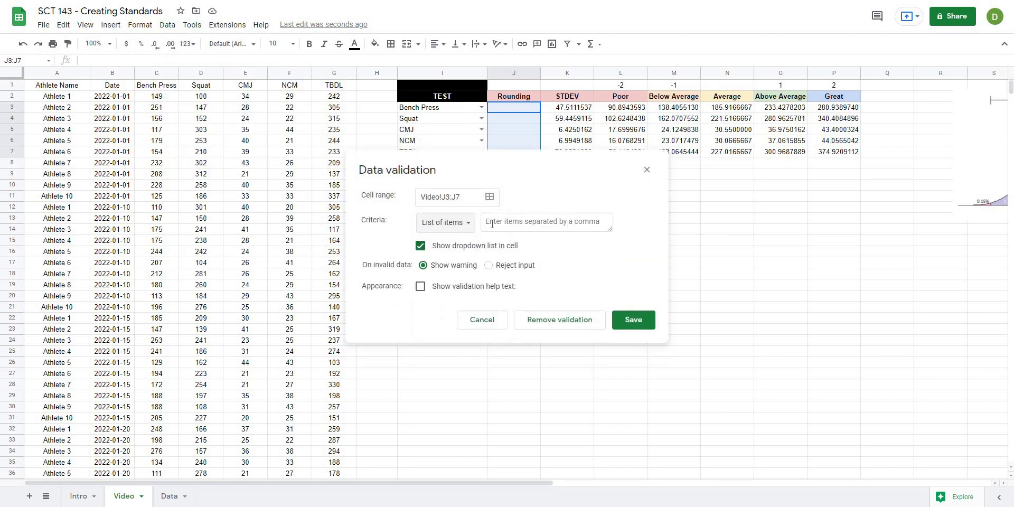
pyautogui.click(493, 224)
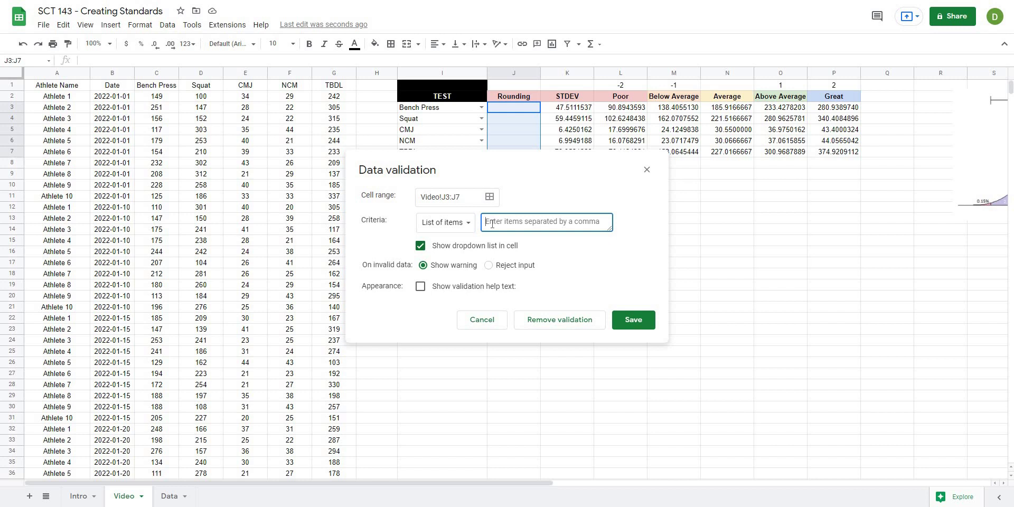
pyautogui.write('1, 0.5, 0.')
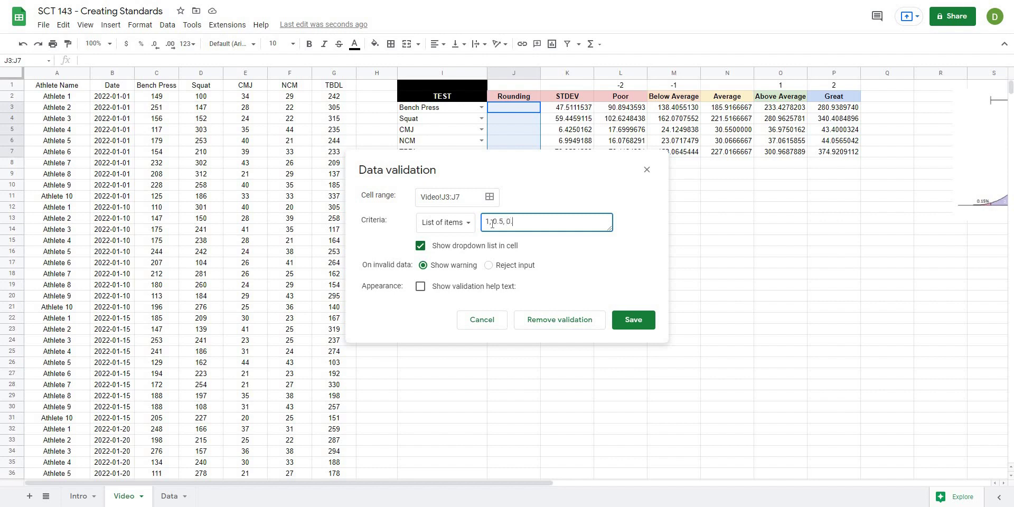
pyautogui.write('1, 0.05, 0.01')
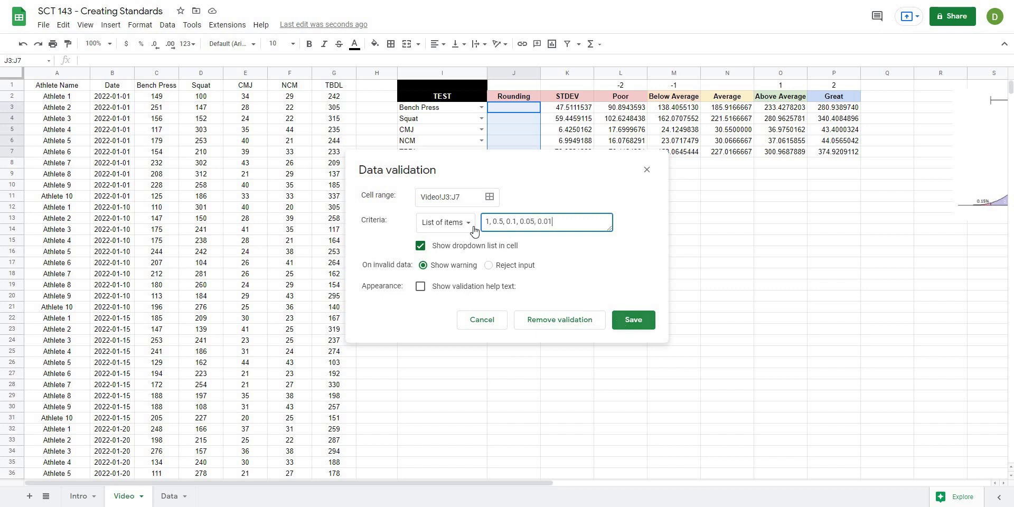
pyautogui.click(635, 315)
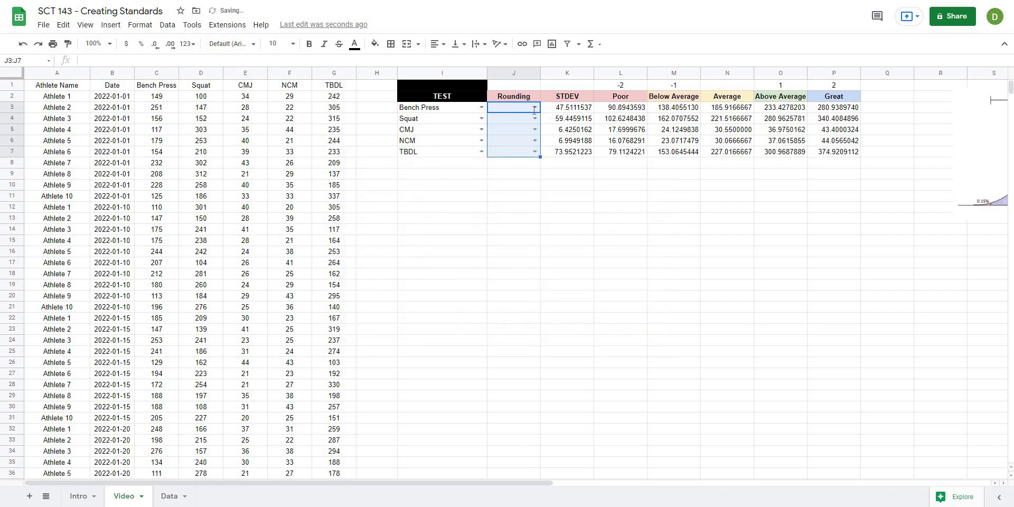
# Choose the rounding factors 1 for Bench Press, 0.5 for Squat, 0.1 for CMJ, 0.05 for NCM and 0.01 for TBDL.
pyautogui.doubleClick(515, 109)
pyautogui.click(535, 120)
pyautogui.doubleClick(534, 118)
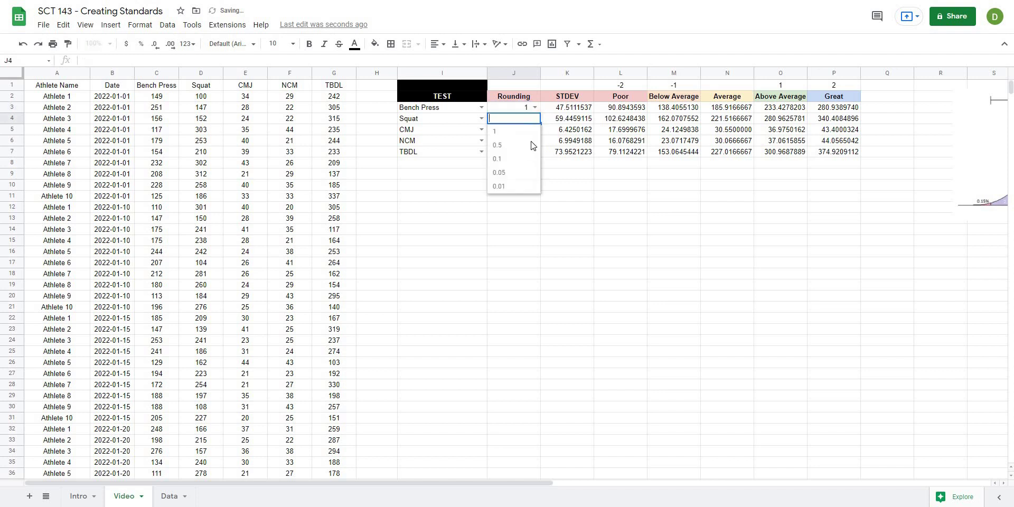
pyautogui.click(529, 145)
pyautogui.doubleClick(534, 131)
pyautogui.click(525, 170)
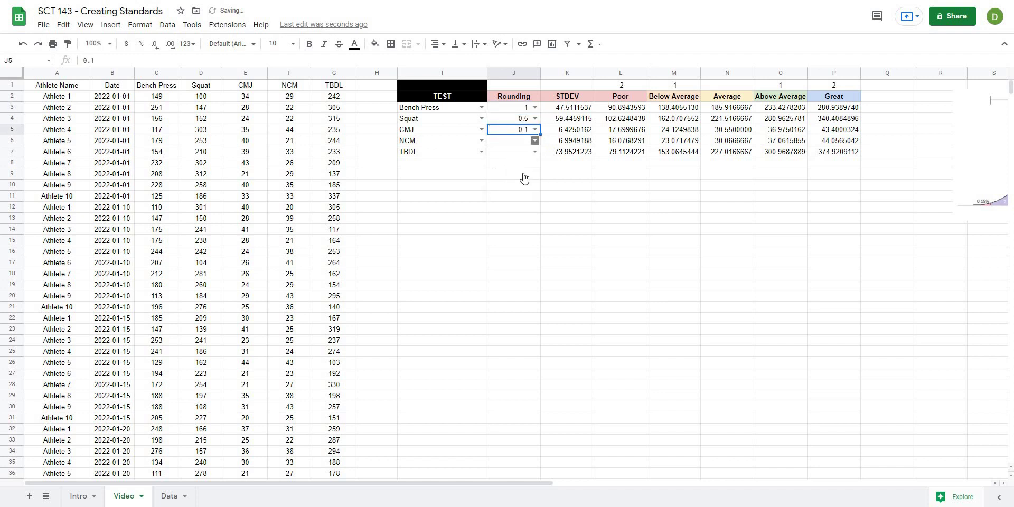
pyautogui.doubleClick(535, 141)
pyautogui.click(520, 195)
pyautogui.doubleClick(535, 153)
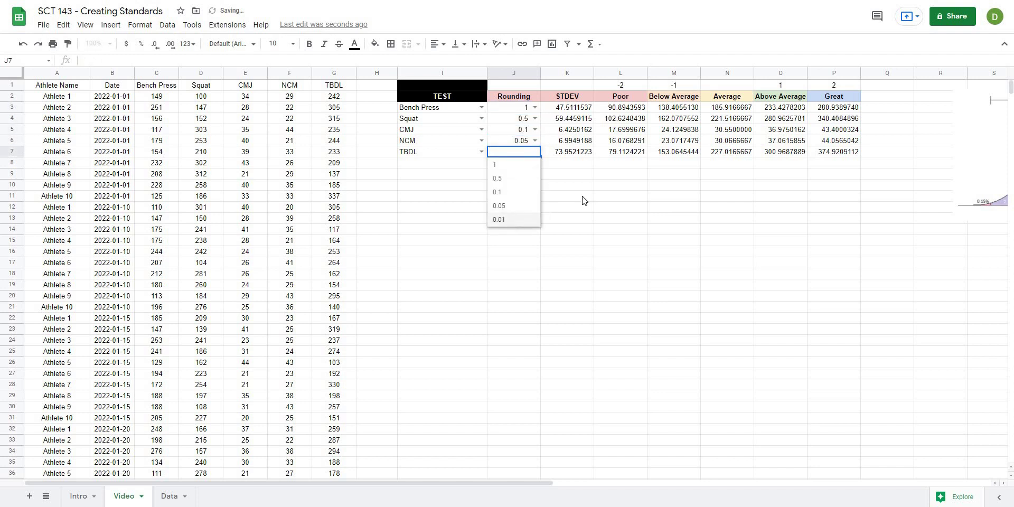
pyautogui.click(520, 217)
pyautogui.click(567, 196)
# Wrap the Bench Press STDEV formula in K3 in MROUND, using rounding cell J3 as the factor.
pyautogui.click(559, 108)
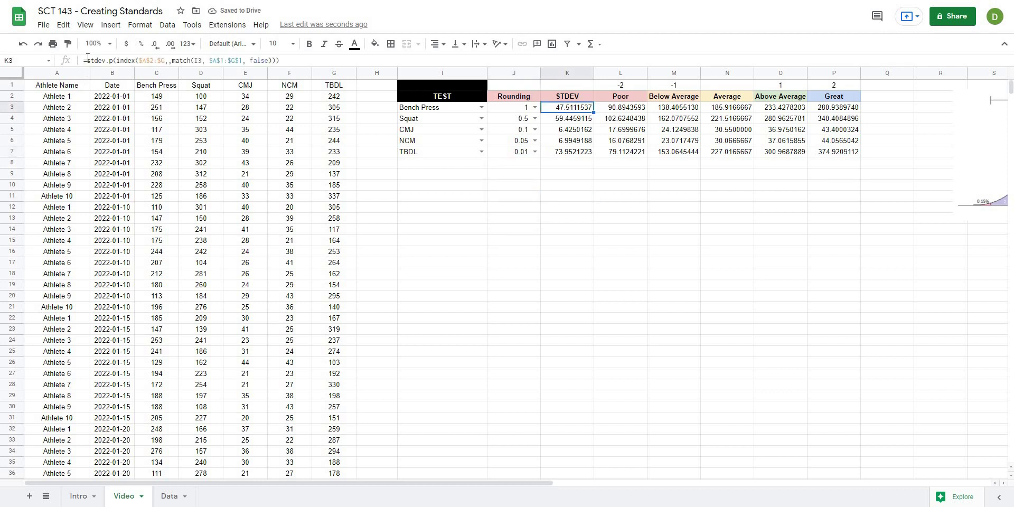
pyautogui.click(109, 60)
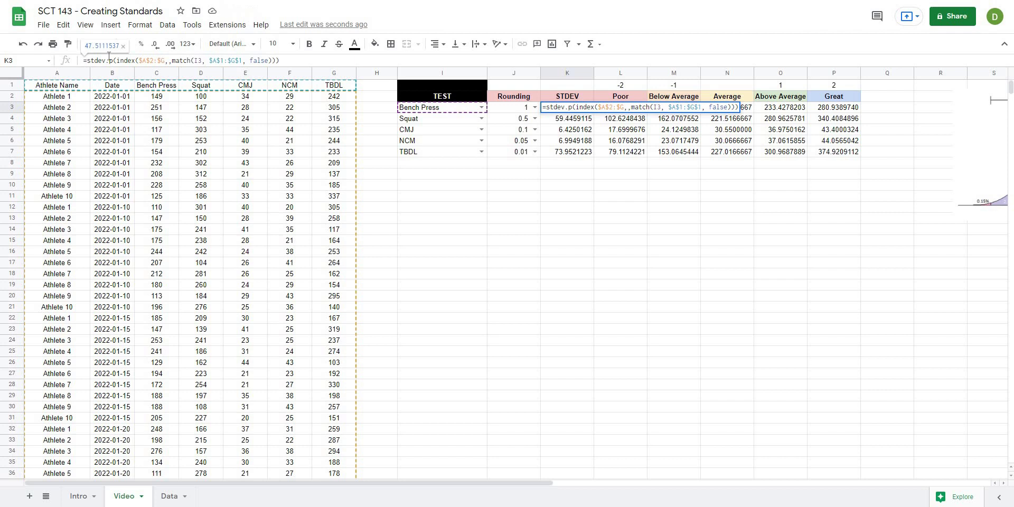
pyautogui.write('mround(')
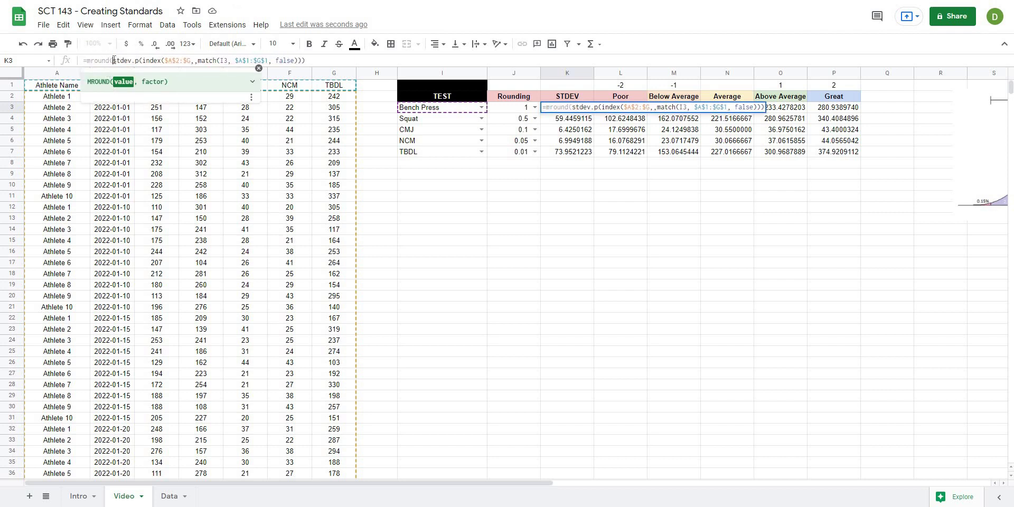
pyautogui.click(309, 61)
pyautogui.write(',')
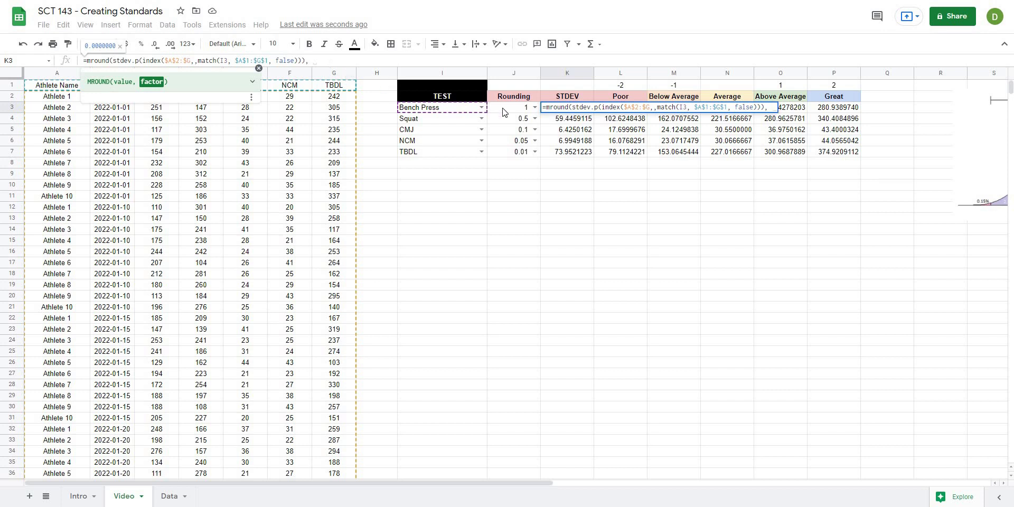
pyautogui.click(504, 111)
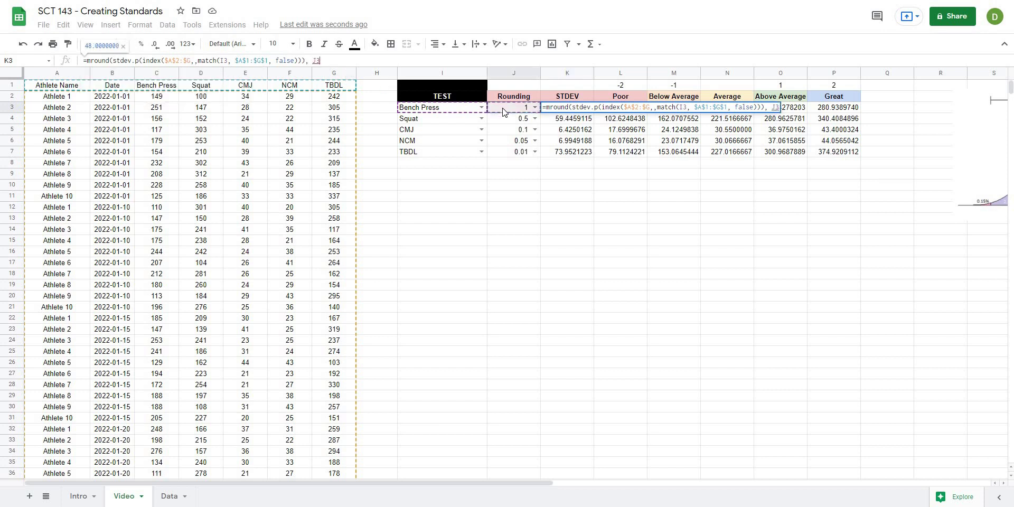
pyautogui.write(')')
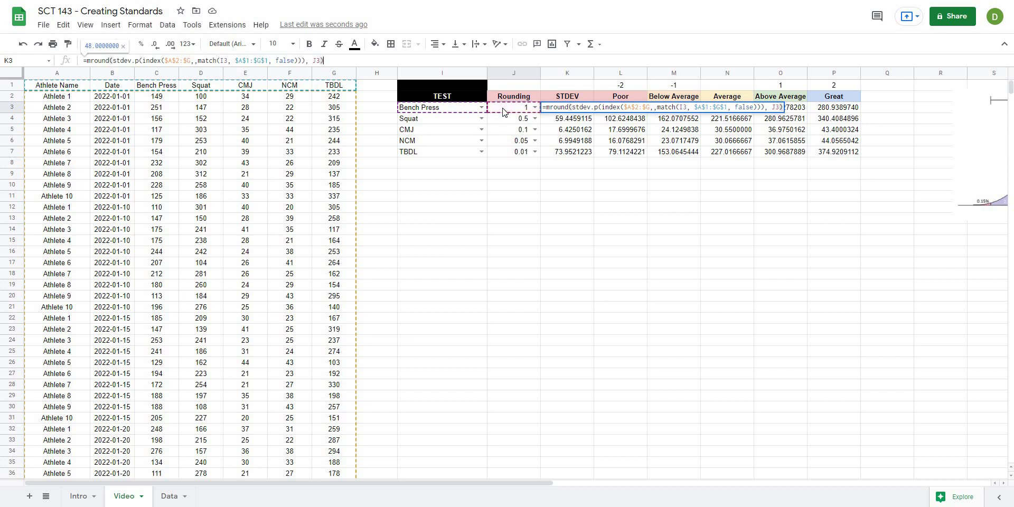
pyautogui.press('Return')
# Set the displayed decimals of the standards range K3:P7 to two decimal places.
pyautogui.click(568, 110)
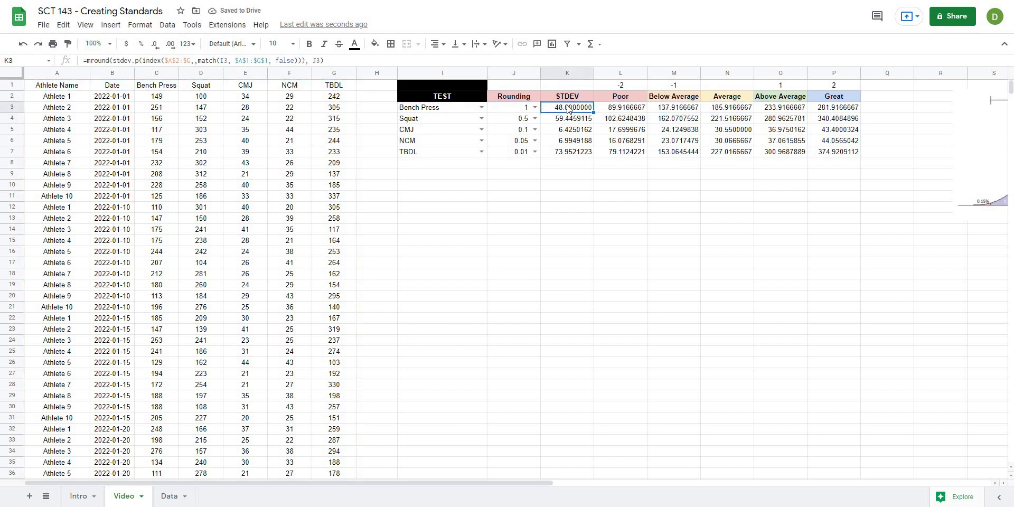
pyautogui.keyDown('shift'); pyautogui.click(816, 155); pyautogui.keyUp('shift')
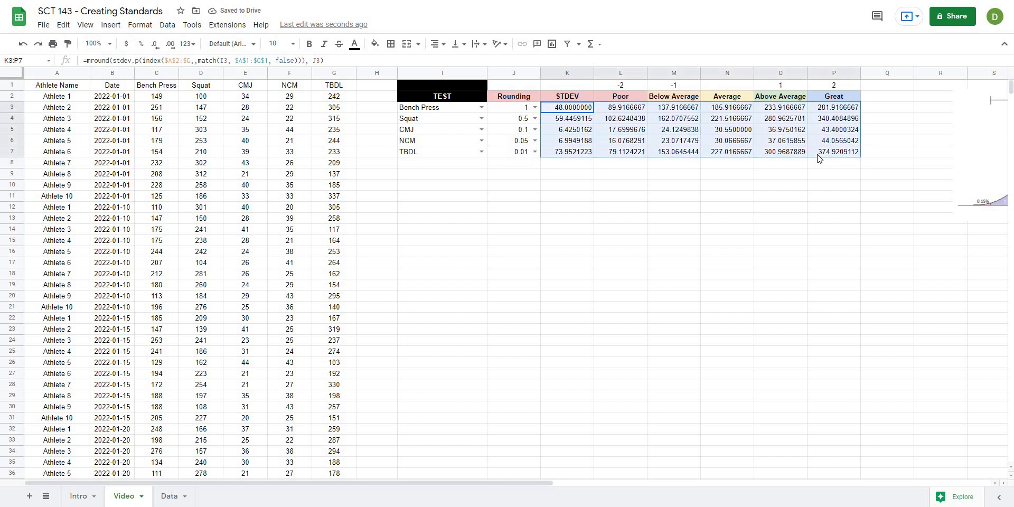
pyautogui.click(169, 45)
pyautogui.click(154, 44)
pyautogui.click(155, 44)
pyautogui.click(155, 44)
pyautogui.click(155, 45)
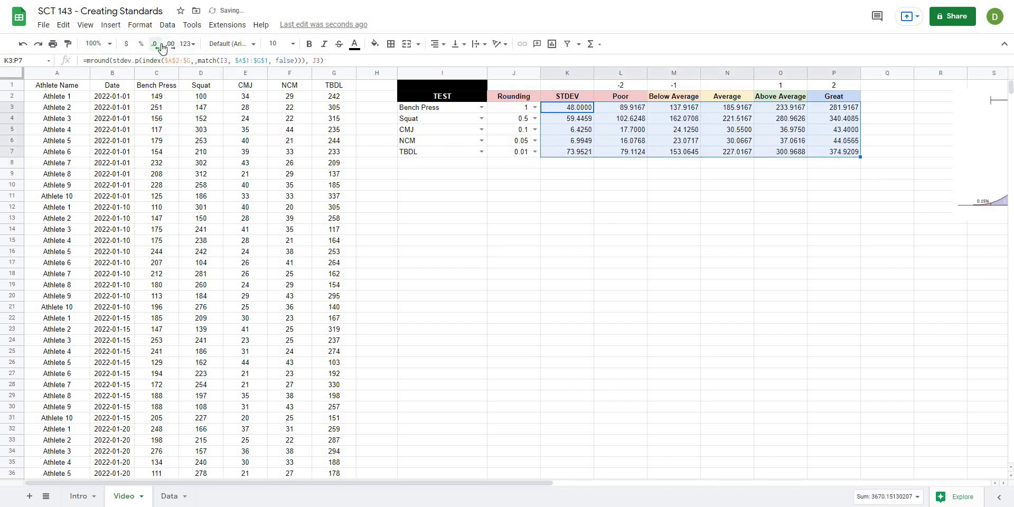
pyautogui.click(154, 44)
pyautogui.click(155, 44)
pyautogui.click(155, 44)
pyautogui.click(155, 45)
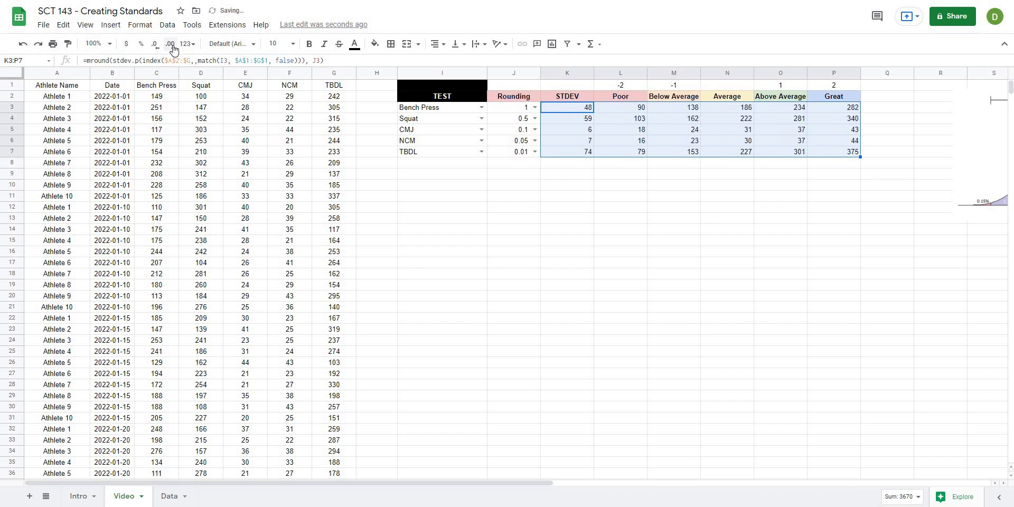
pyautogui.click(169, 46)
pyautogui.click(169, 45)
pyautogui.click(169, 46)
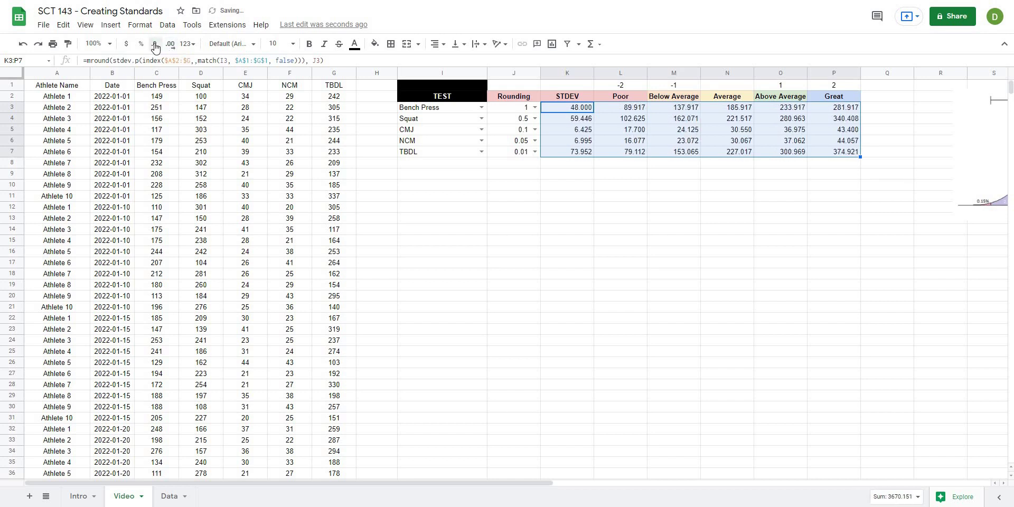
pyautogui.click(155, 44)
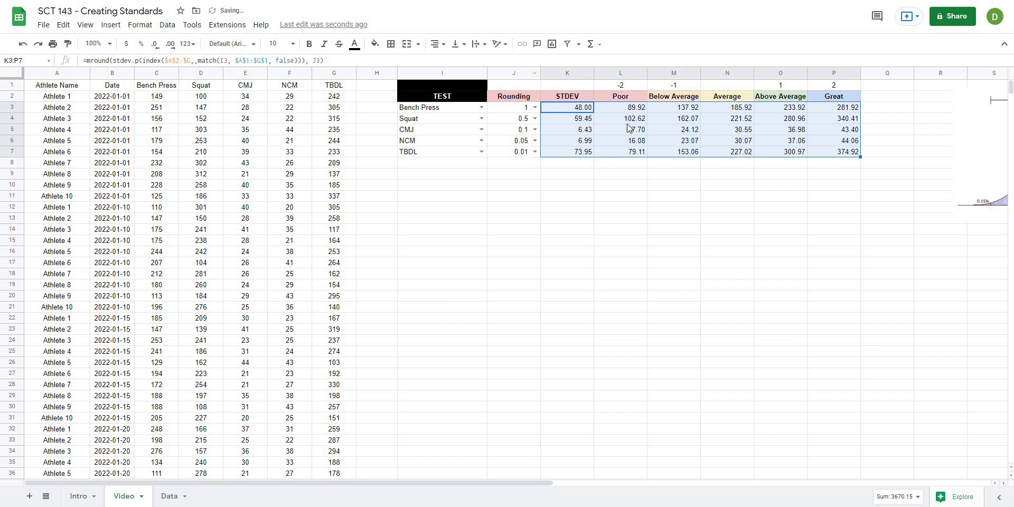
# Round the Bench Press Poor standard in L3 by changing its formula to =mround(N3-(2*K3), J3).
pyautogui.click(620, 207)
pyautogui.click(620, 108)
pyautogui.click(87, 60)
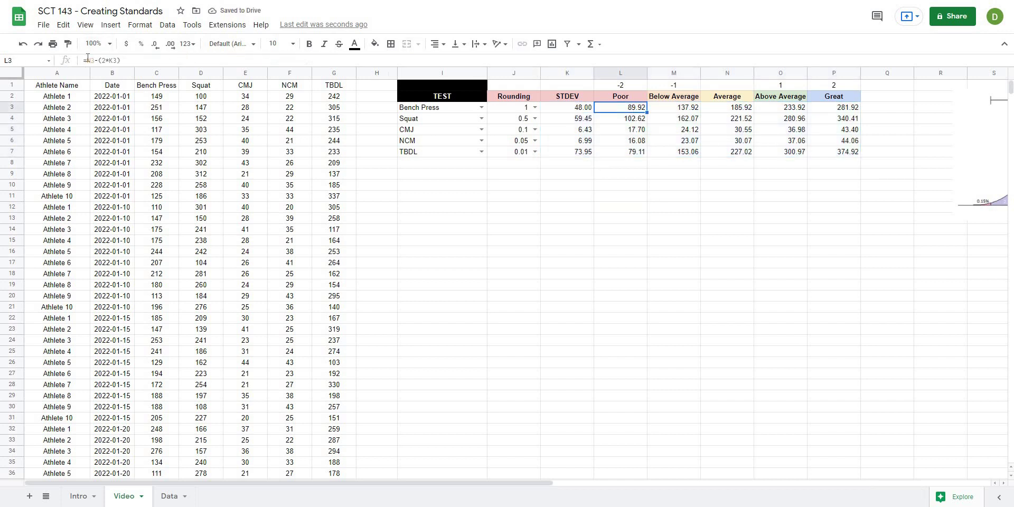
pyautogui.write('mround(')
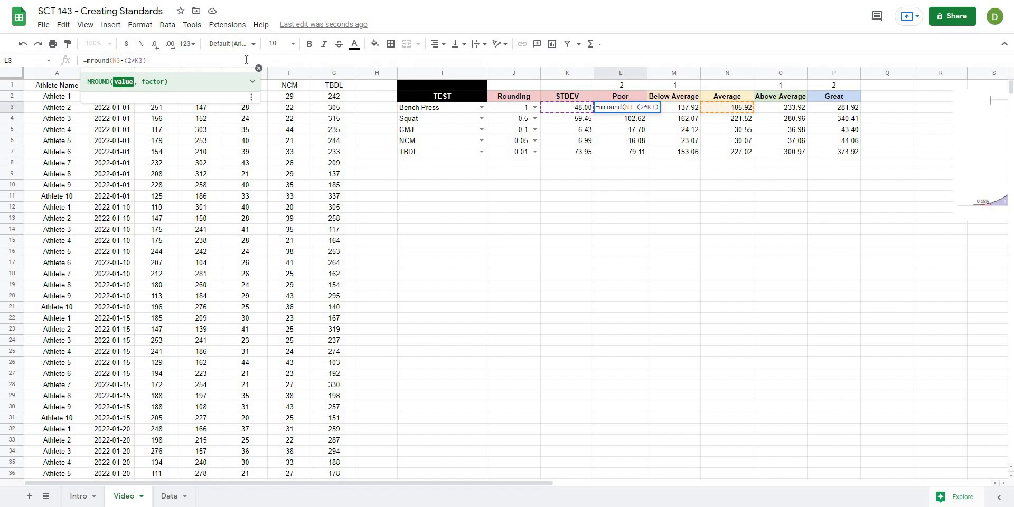
pyautogui.write(',')
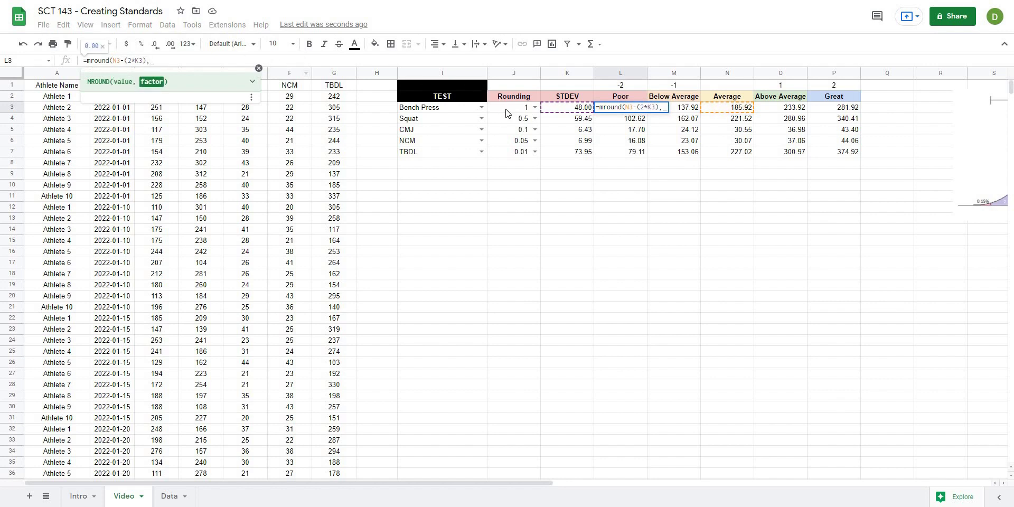
pyautogui.click(506, 113)
pyautogui.press('Return')
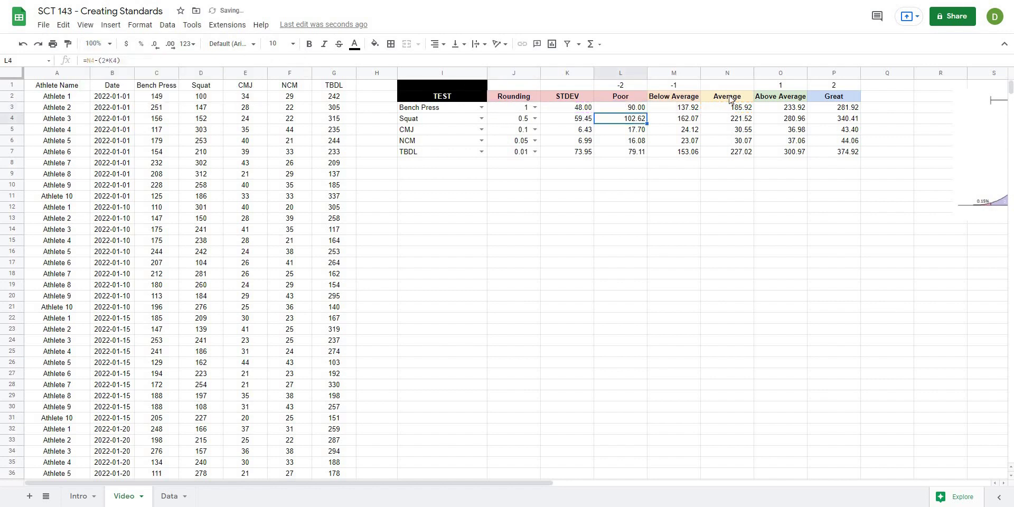
pyautogui.click(681, 101)
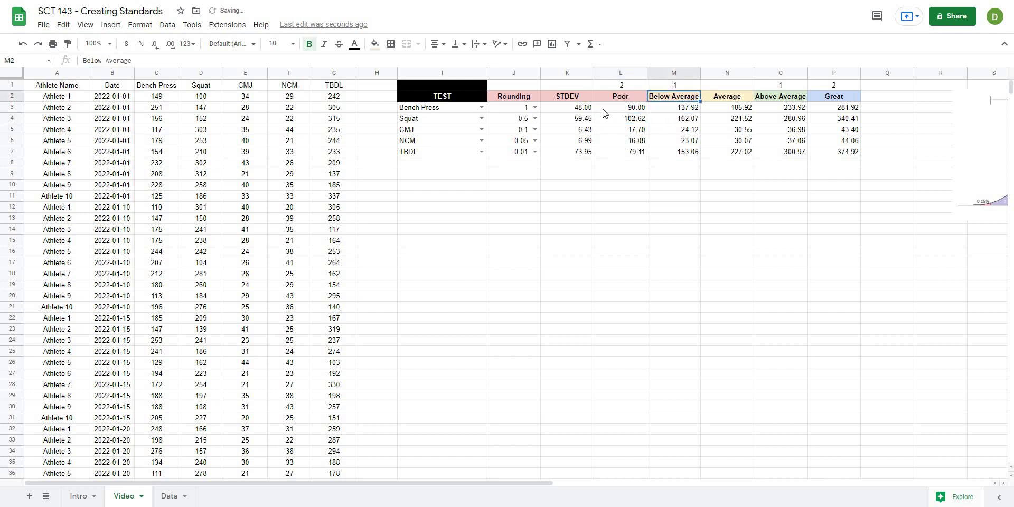
# Remove the MROUND wrapper and its J3 factor from the Bench Press STDEV formula in K3.
pyautogui.click(568, 111)
pyautogui.doubleClick(104, 62)
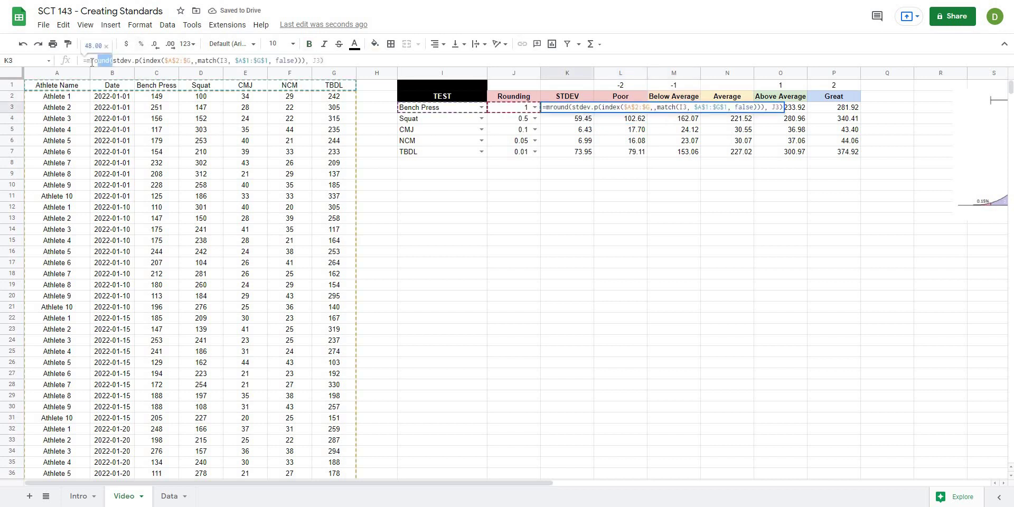
pyautogui.press('BackSpace')
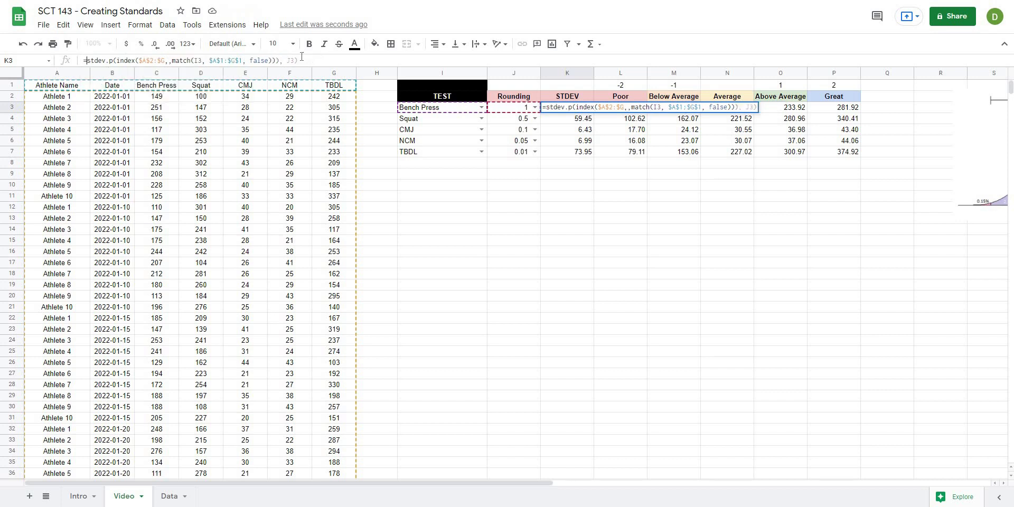
pyautogui.moveTo(279, 60); pyautogui.dragTo(379, 58)
pyautogui.press('BackSpace')
pyautogui.press('Return')
# Round the Bench Press Below Average standard in M3 by changing its formula to =mround(N3-(K3),J3).
pyautogui.press('Up')
pyautogui.press('Right')
pyautogui.press('Right')
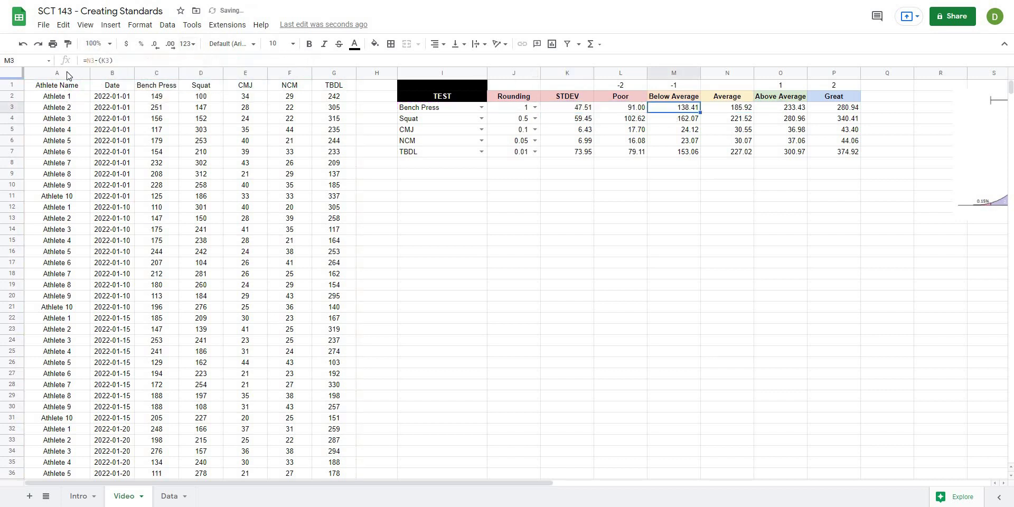
pyautogui.click(84, 61)
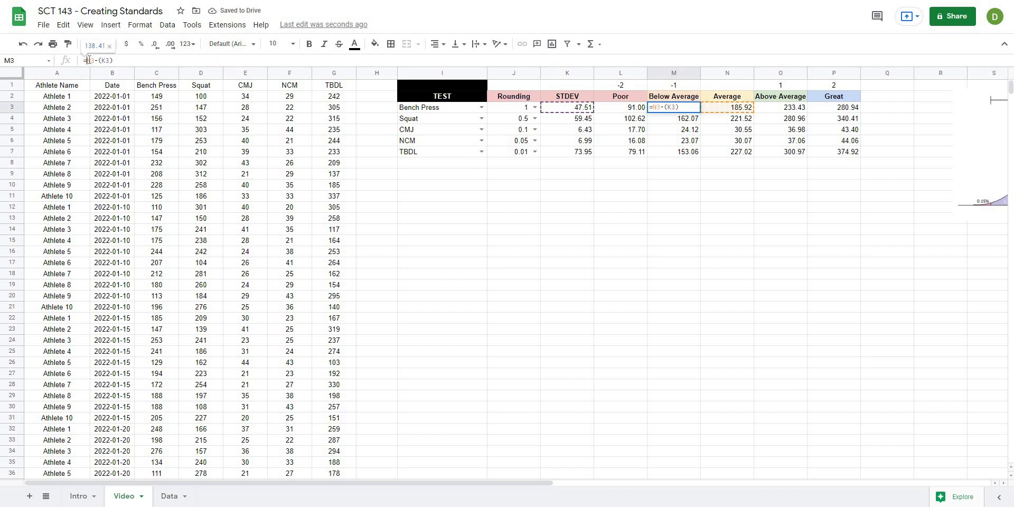
pyautogui.write('mround(N3-(K3)')
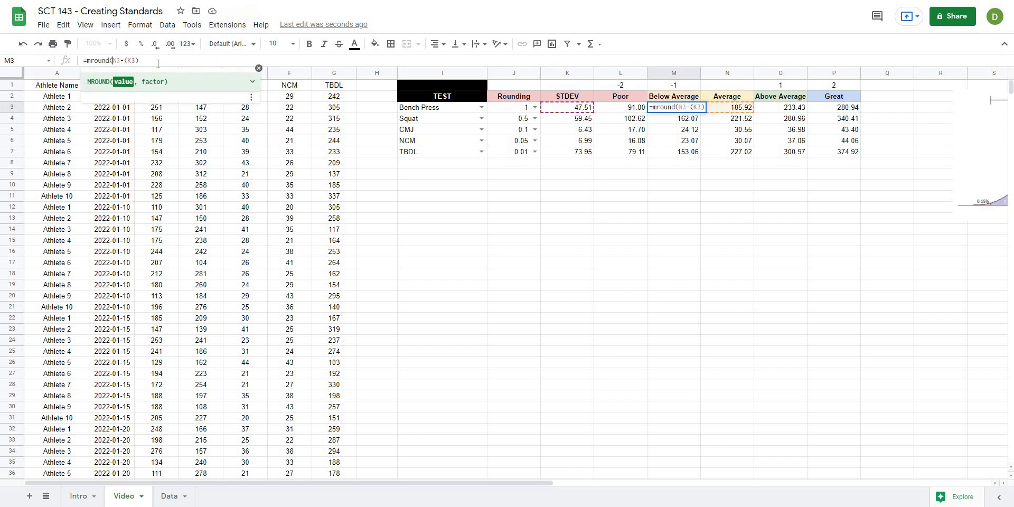
pyautogui.write(',')
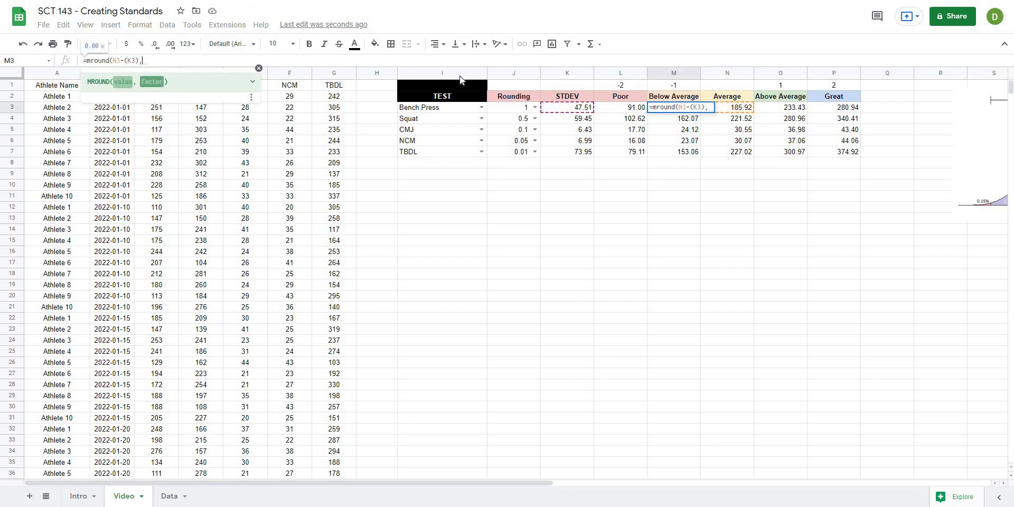
pyautogui.click(515, 111)
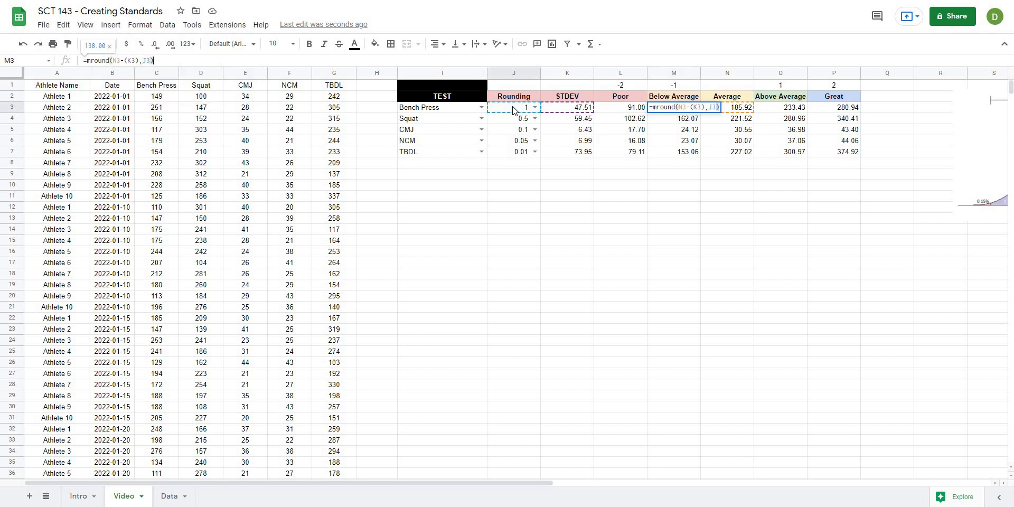
pyautogui.press('Return')
# Wrap the Bench Press Average formula in N3 in MROUND, using rounding cell J3 as the factor.
pyautogui.press('Up')
pyautogui.press('Right')
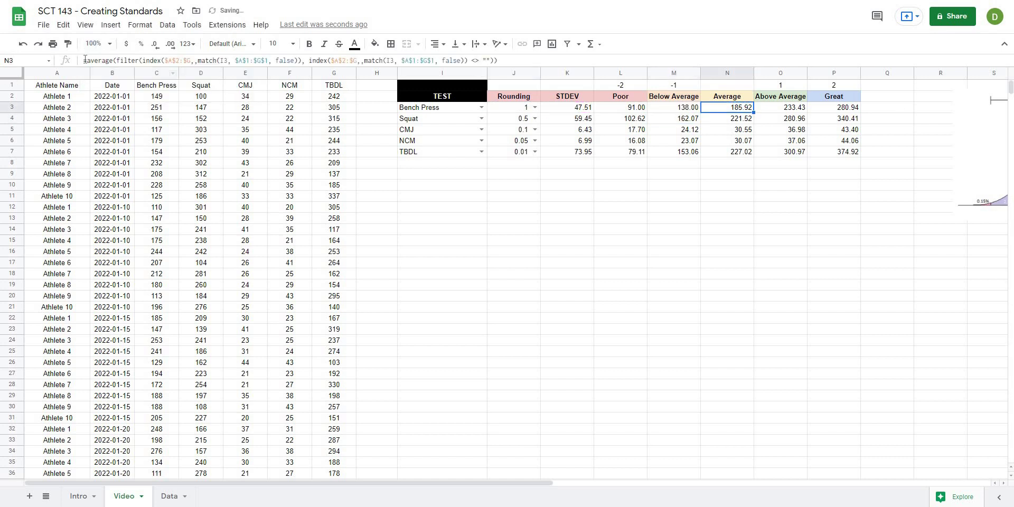
pyautogui.click(86, 60)
pyautogui.write('mround(')
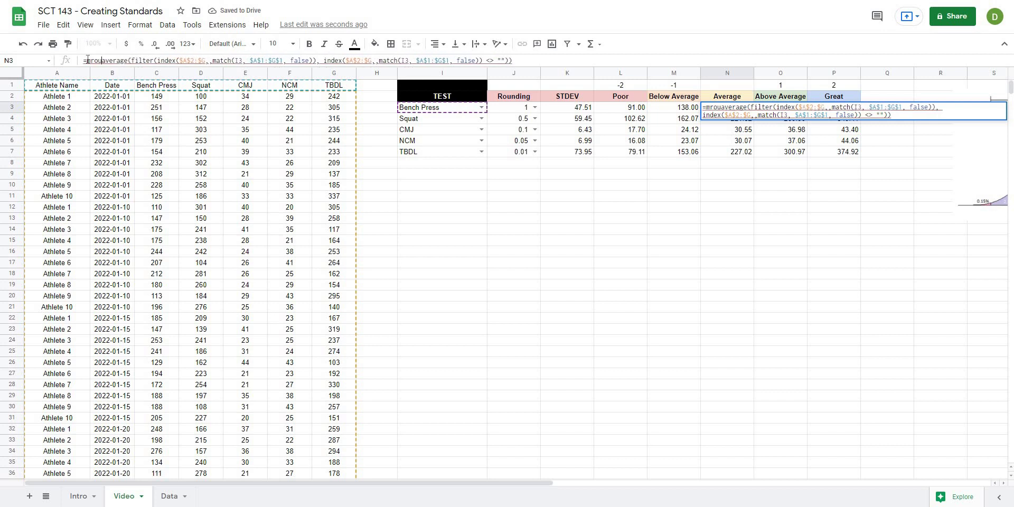
pyautogui.click(522, 60)
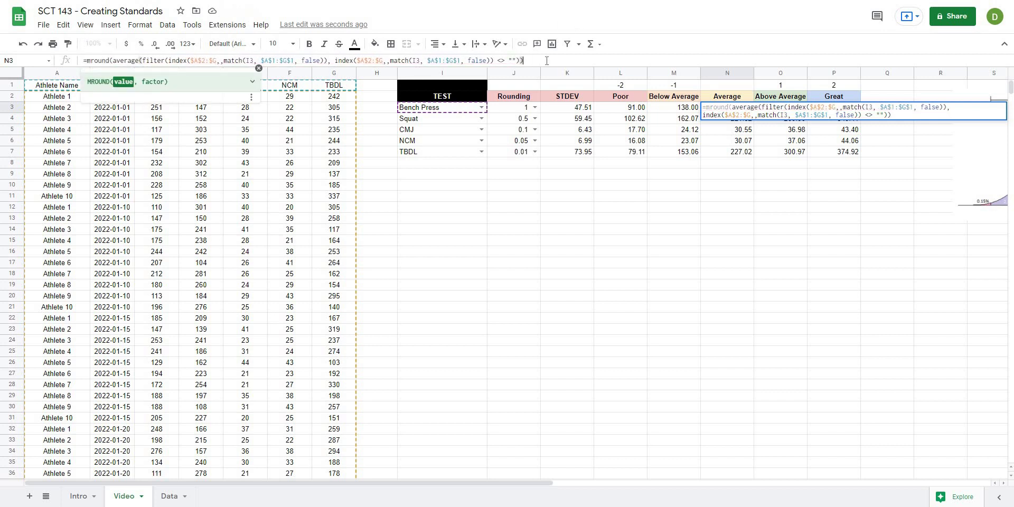
pyautogui.write(',')
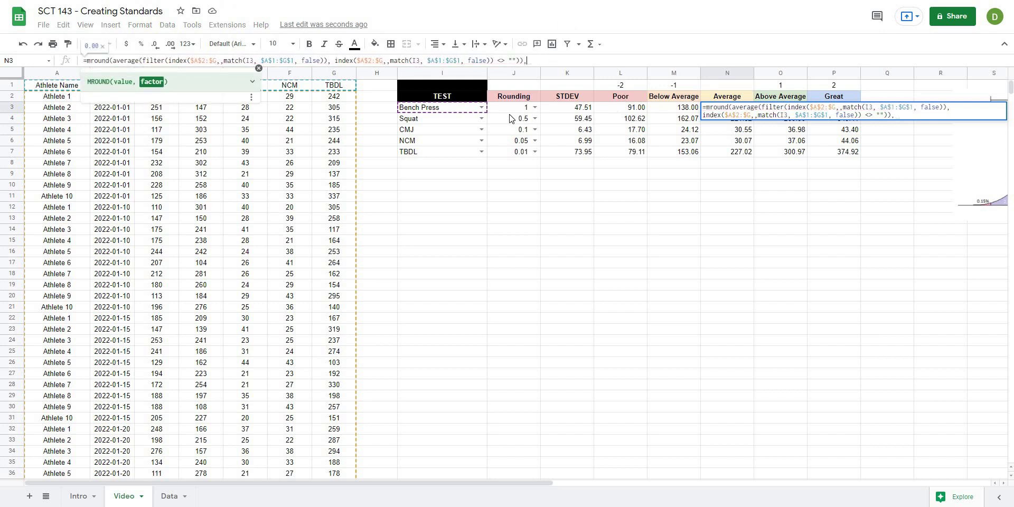
pyautogui.click(507, 110)
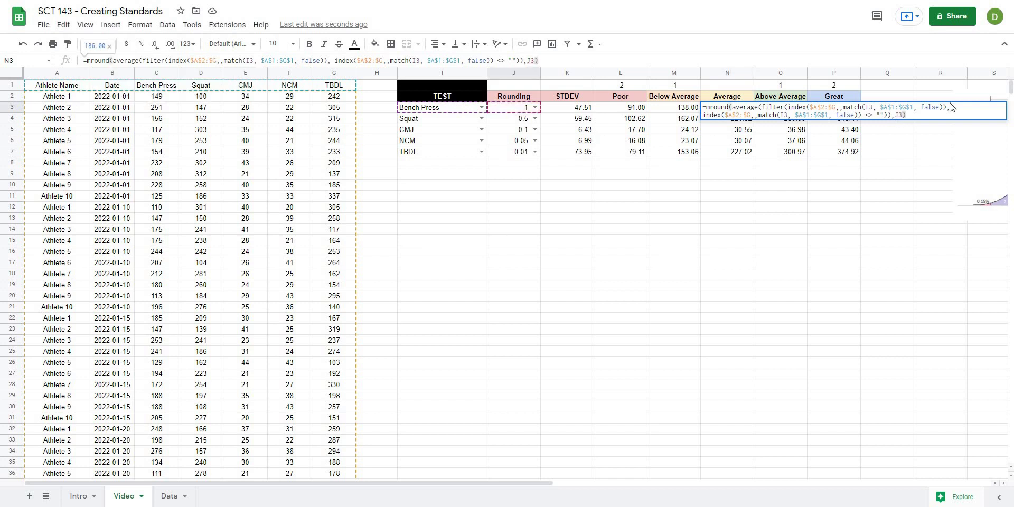
pyautogui.press('Return')
# Round the Bench Press Above Average standard in O3 by changing its formula to =mround(N3+K3, J3).
pyautogui.press('Right')
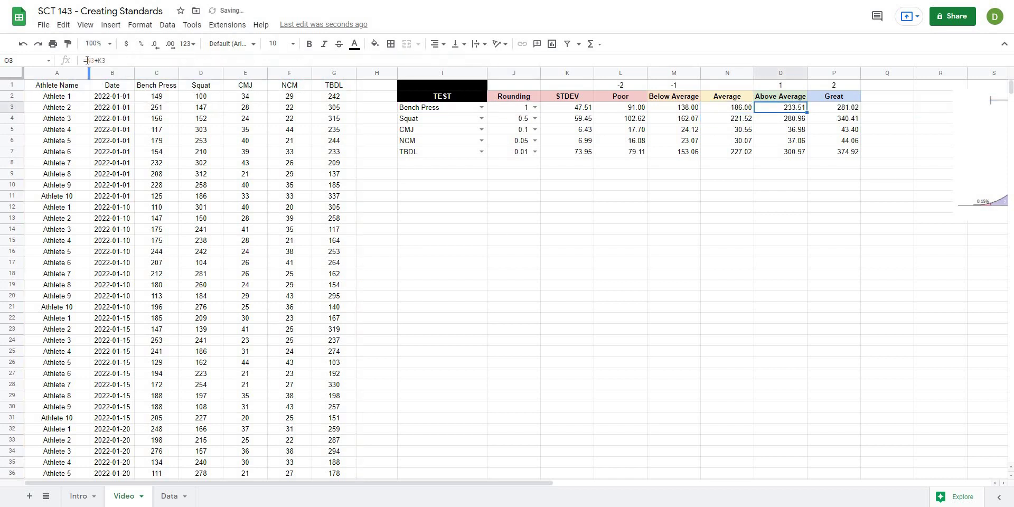
pyautogui.click(87, 61)
pyautogui.write('mround(N3+K3')
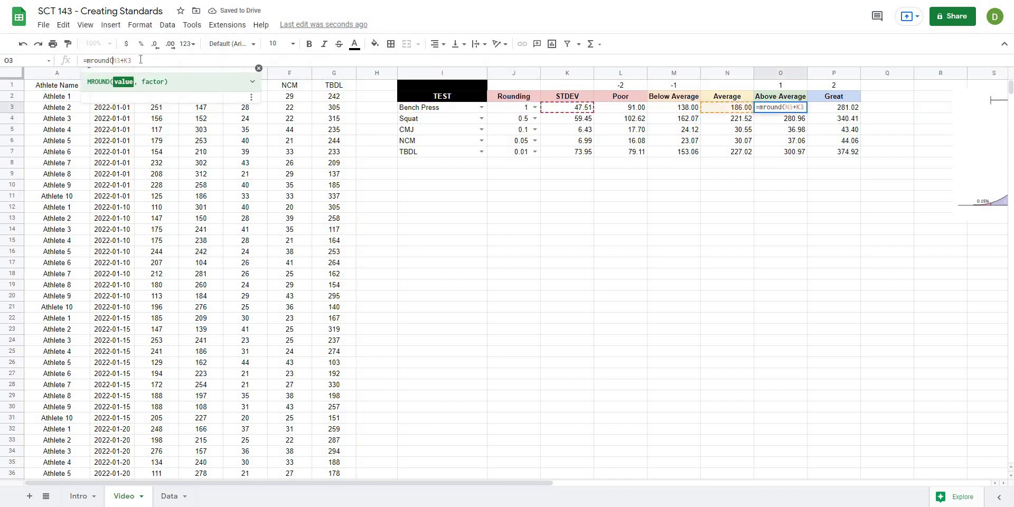
pyautogui.write(',')
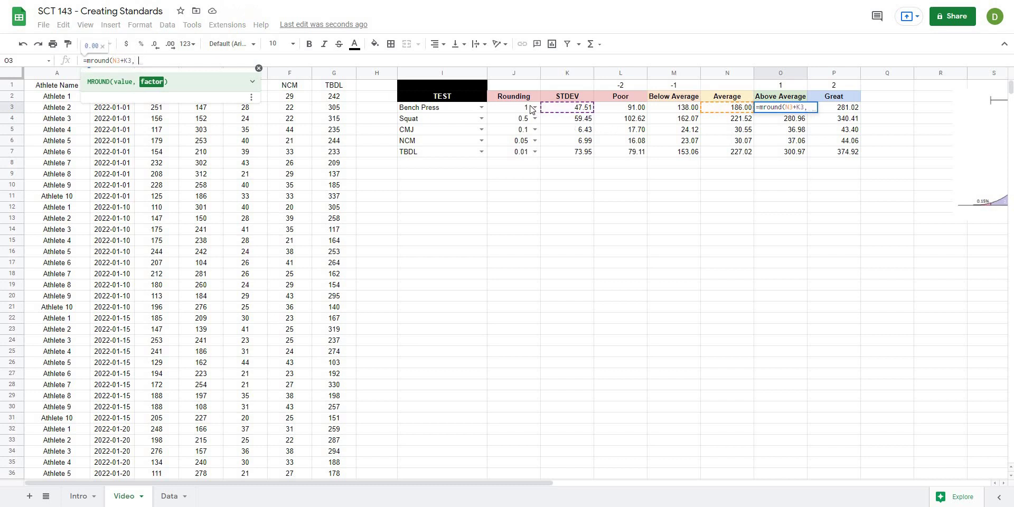
pyautogui.click(523, 108)
pyautogui.press('Return')
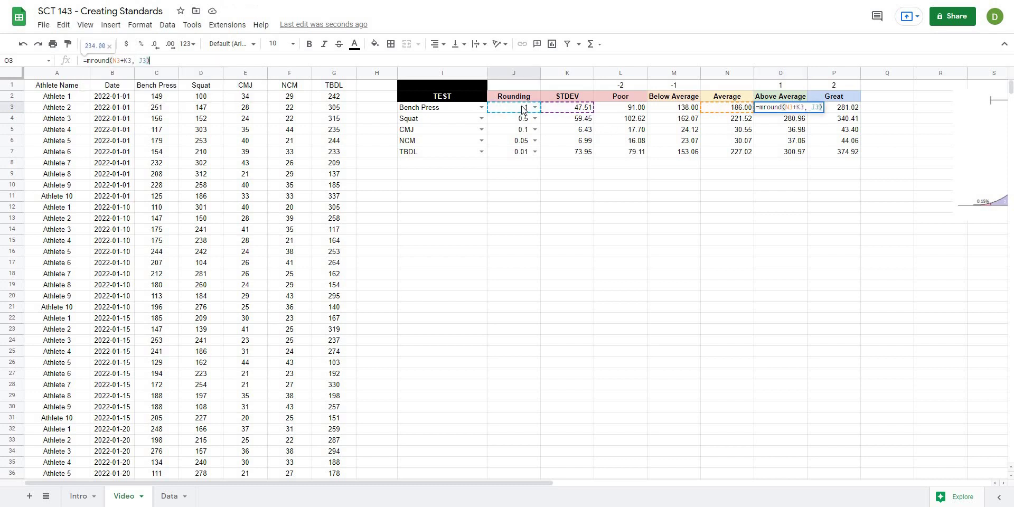
pyautogui.hotkey('ctrl', 'v')
# Round the Bench Press Great standard in P3 by changing its formula to =mround(N3+(2*K3),J3).
pyautogui.click(845, 108)
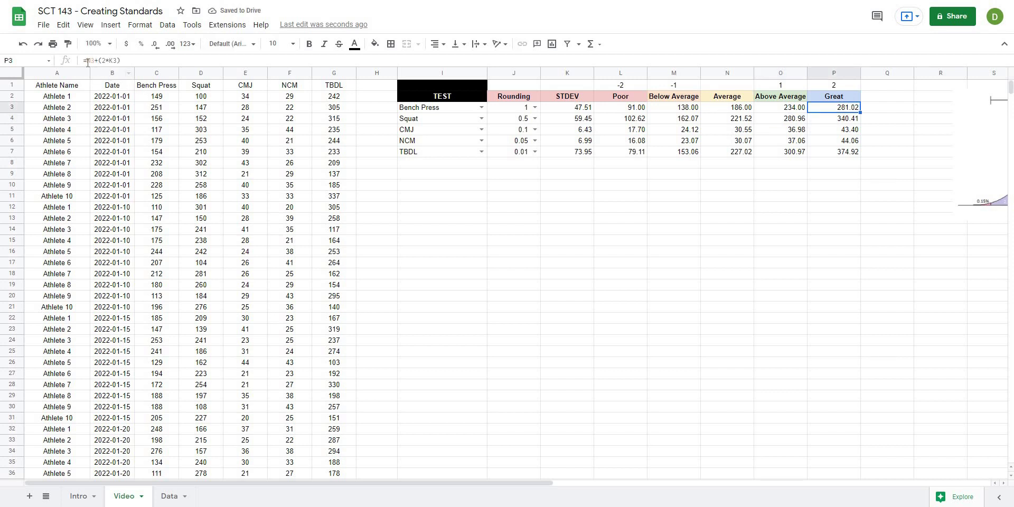
pyautogui.click(88, 61)
pyautogui.write('mround(N3+(2*K3)')
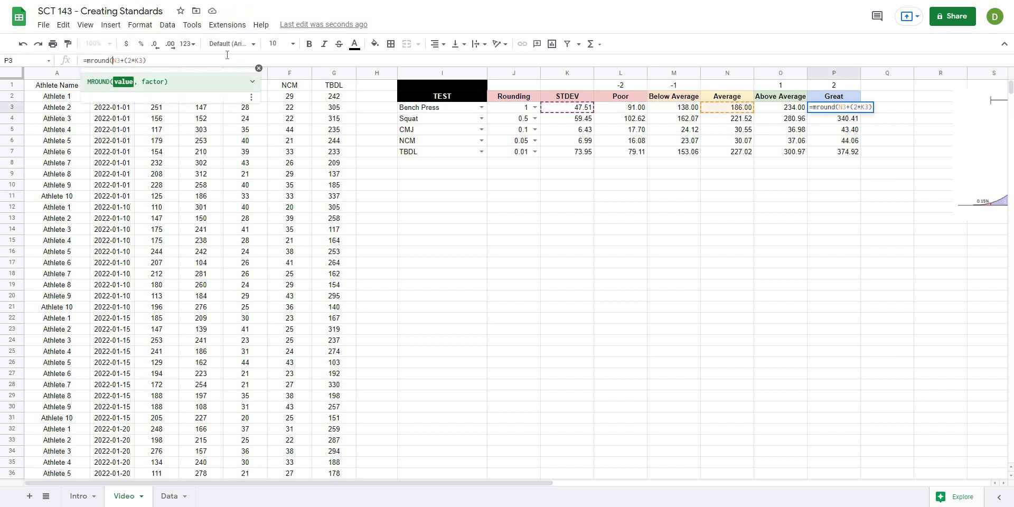
pyautogui.write(',')
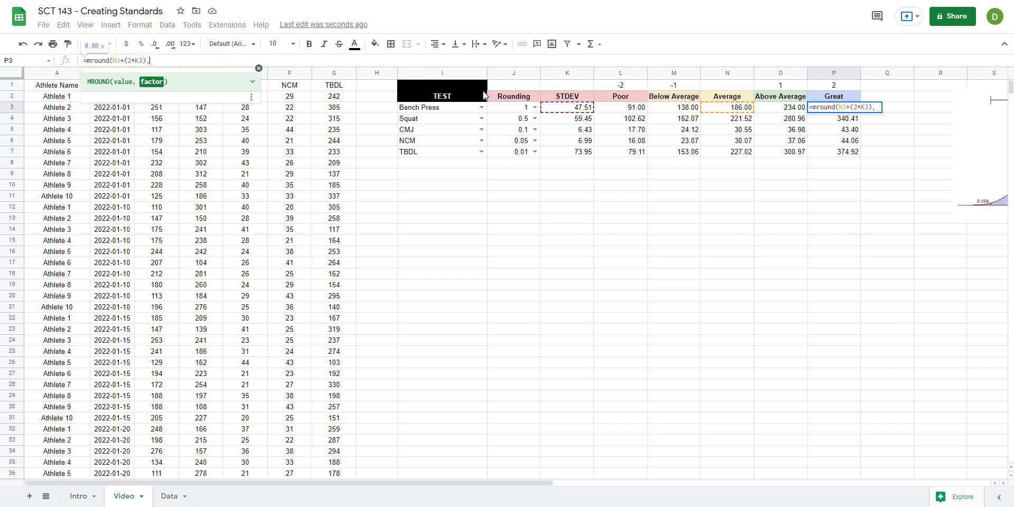
pyautogui.click(518, 109)
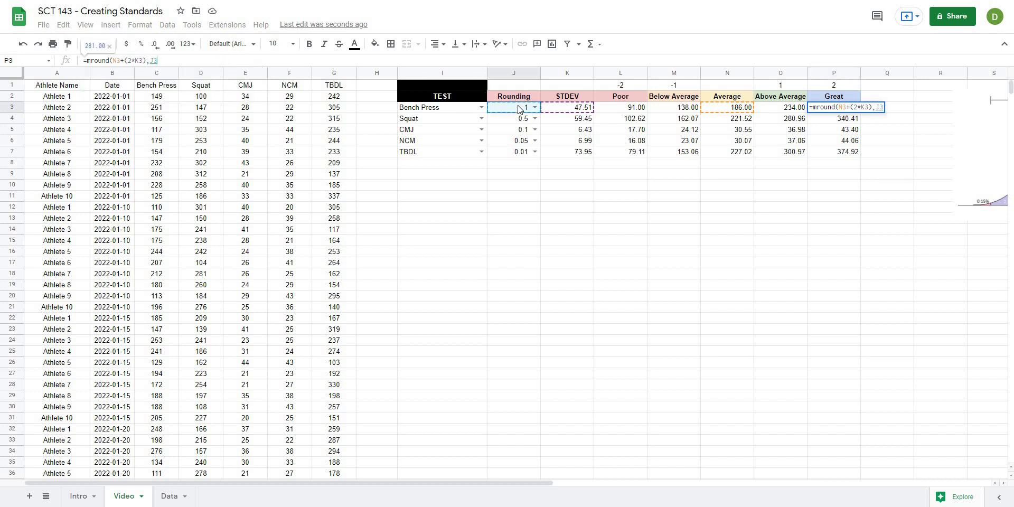
pyautogui.press('Return')
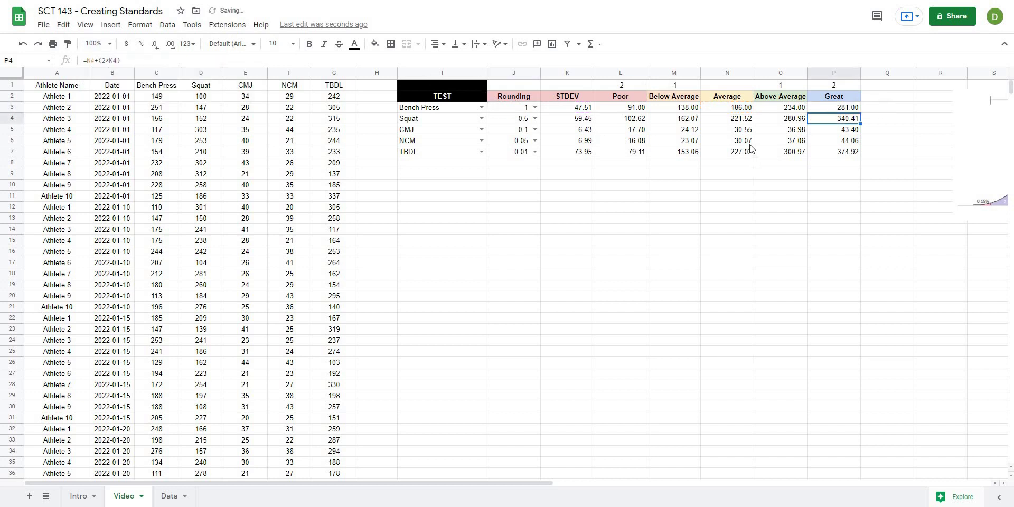
# Try rounding factors 0.05, 0.5 and 0.01 for Bench Press in J3, and set the factor back to 1.
pyautogui.click(534, 107)
pyautogui.click(518, 162)
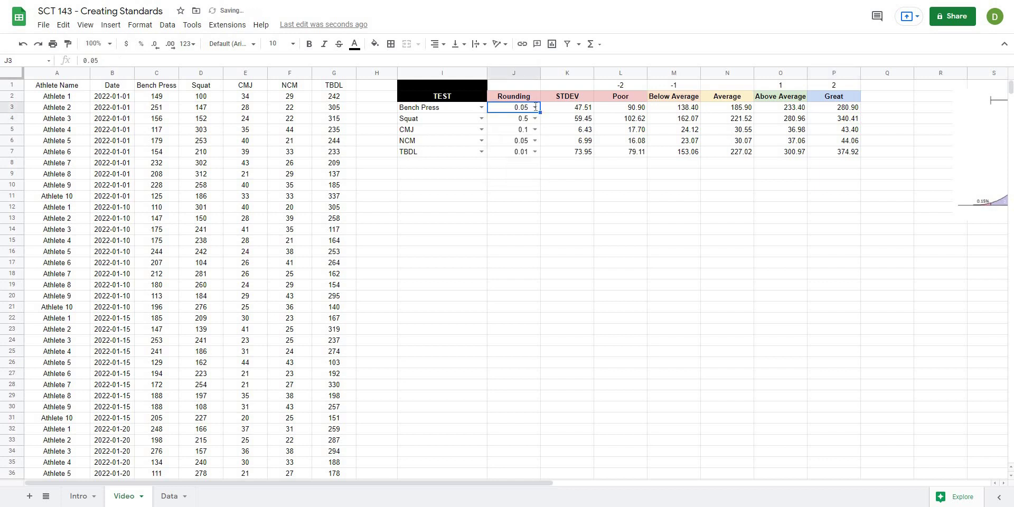
pyautogui.click(535, 108)
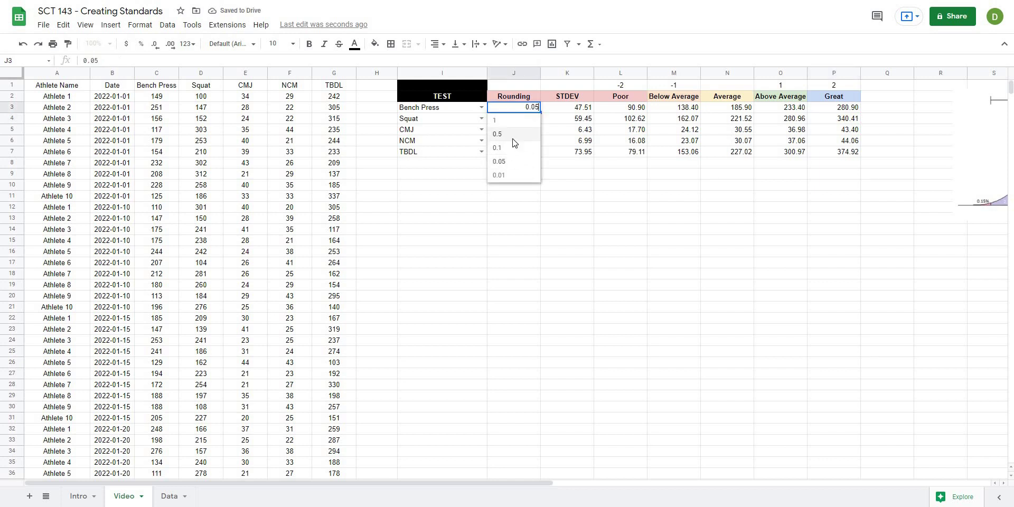
pyautogui.click(517, 134)
pyautogui.click(534, 107)
pyautogui.click(523, 178)
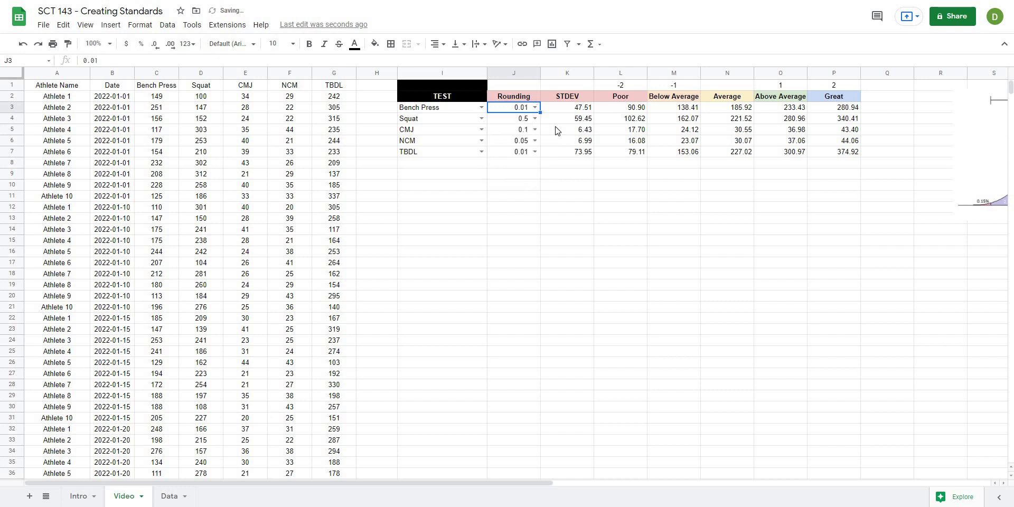
pyautogui.click(535, 107)
pyautogui.click(512, 122)
pyautogui.click(567, 196)
# Fill the rounded Bench Press standards formulas in L3:P3 down through row 7 for the other tests.
pyautogui.click(449, 112)
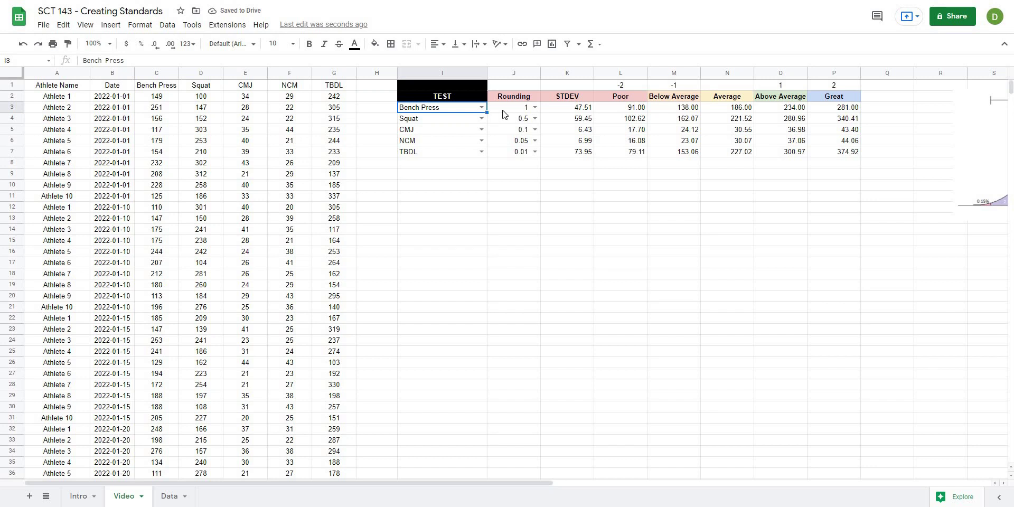
pyautogui.click(581, 110)
pyautogui.moveTo(628, 108); pyautogui.dragTo(739, 119)
pyautogui.moveTo(834, 111); pyautogui.dragTo(856, 153)
pyautogui.hotkey('ctrl', 'd')
pyautogui.click(776, 208)
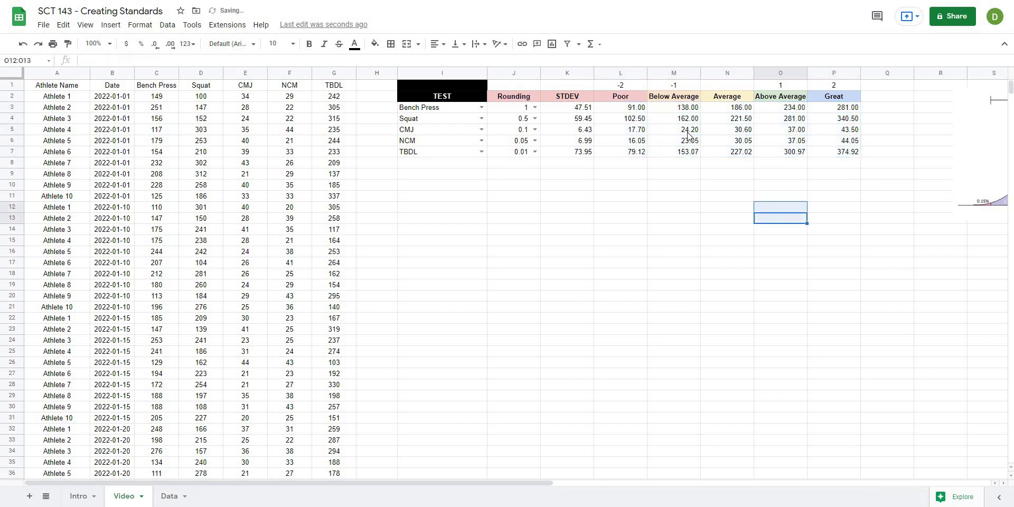
# Examine the rounded CMJ, NCM and TBDL standards and highlight the whole standards table I1:P7.
pyautogui.click(679, 152)
pyautogui.click(682, 129)
pyautogui.click(645, 200)
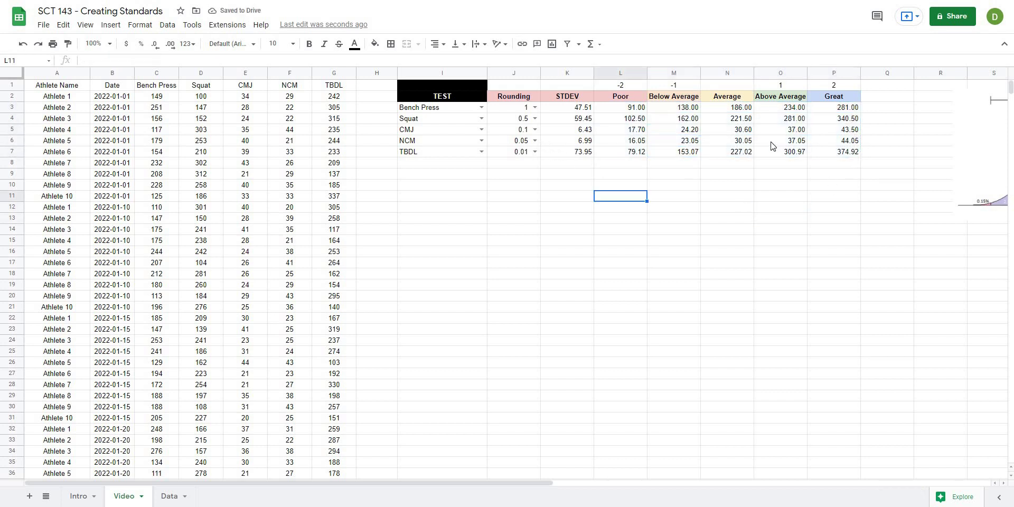
pyautogui.click(781, 141)
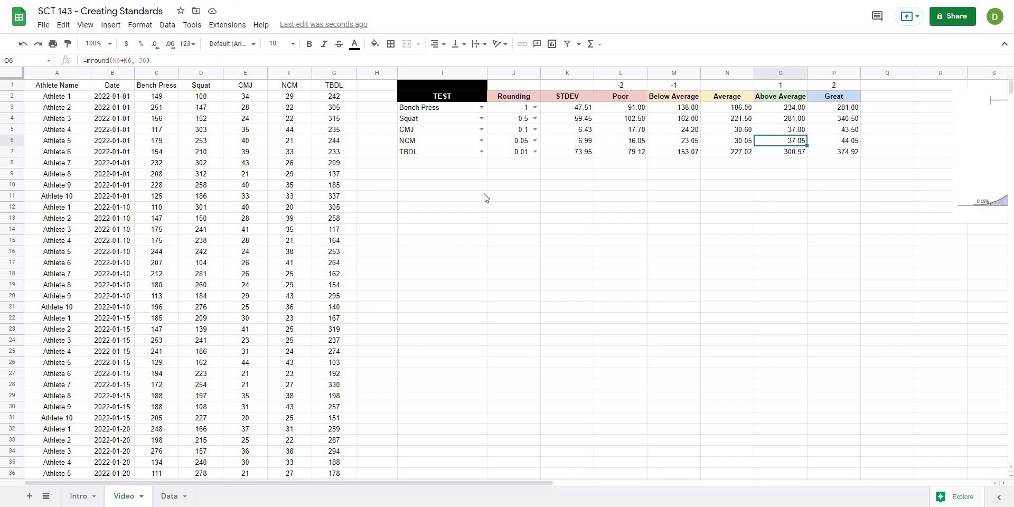
pyautogui.click(422, 196)
pyautogui.hotkey('ctrl', 'Up')
pyautogui.hotkey('ctrl', 'Up')
pyautogui.hotkey('ctrl', 'a')
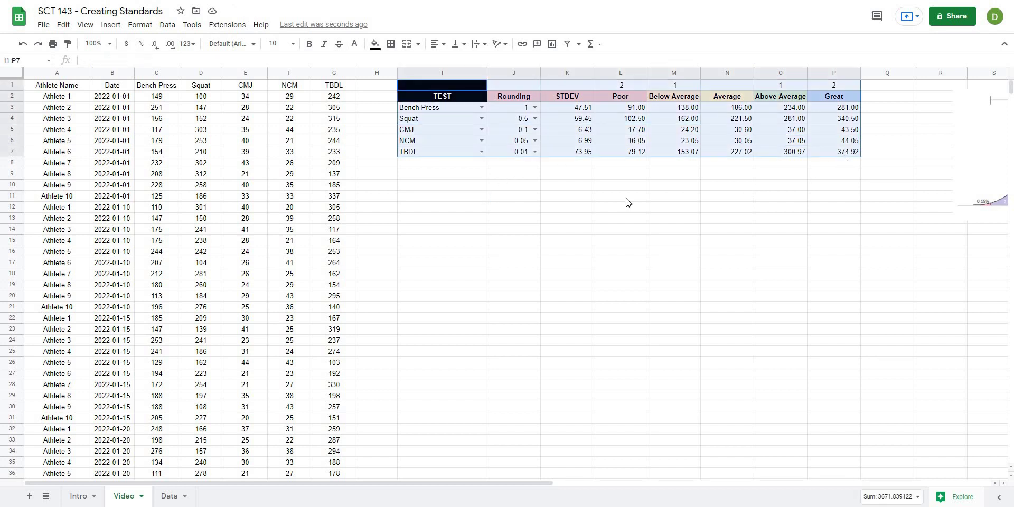
pyautogui.click(601, 195)
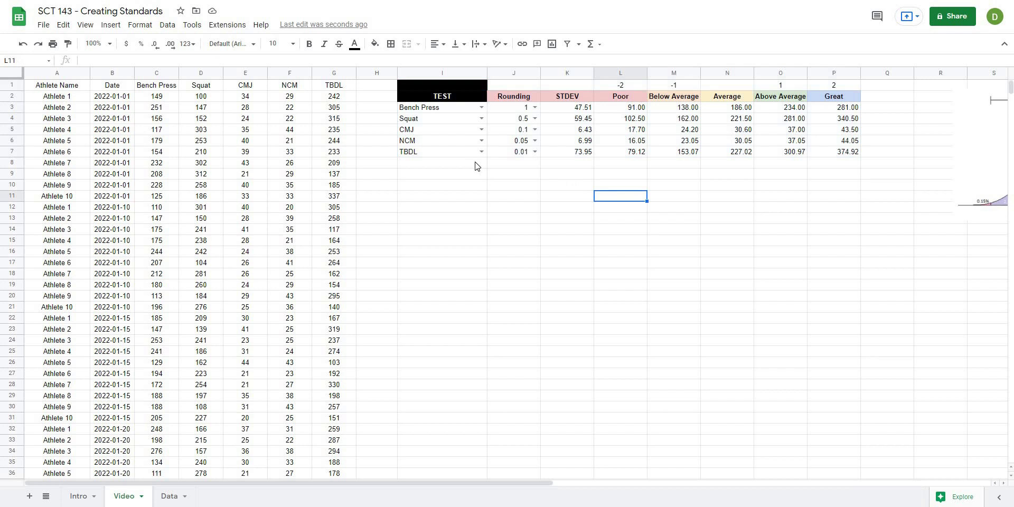
# Compare Athlete 1's first Bench Press result in C2 with the Below Average and Average standards in M3:N3.
pyautogui.click(59, 101)
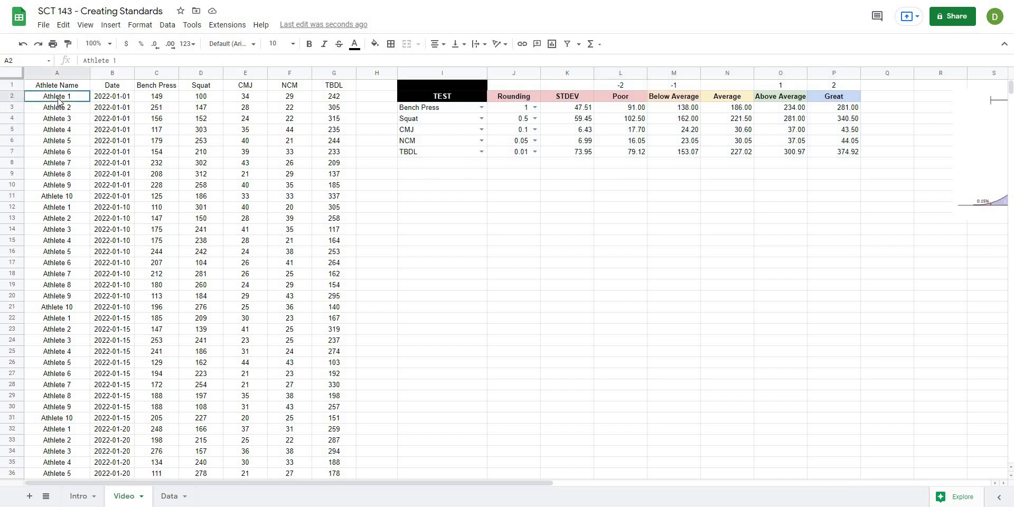
pyautogui.click(162, 101)
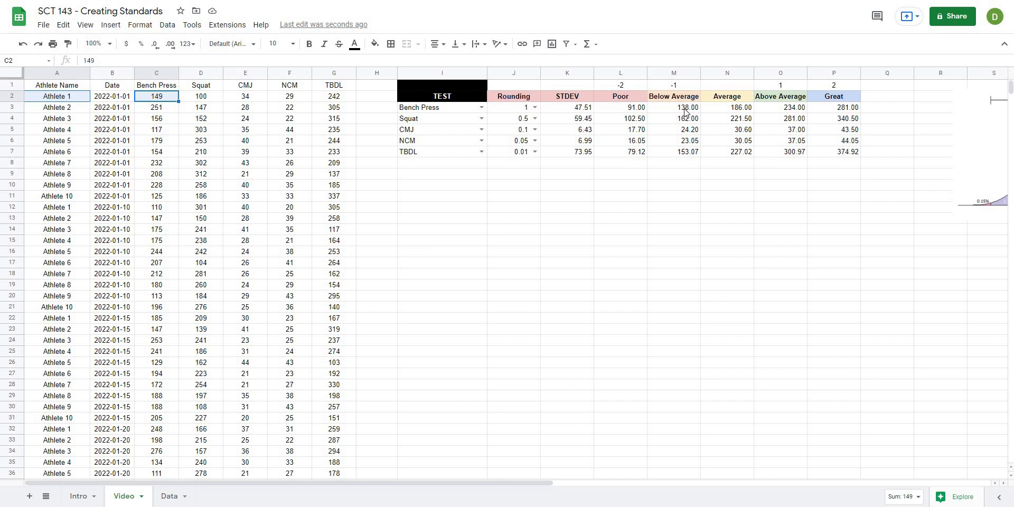
pyautogui.moveTo(685, 111); pyautogui.dragTo(711, 109)
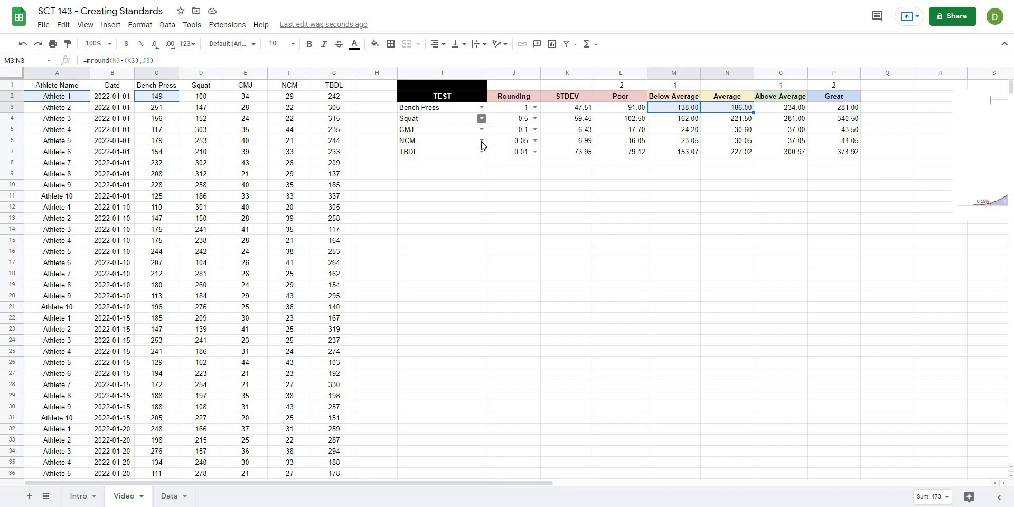
# Compare Athlete 1's first Squat result in D2 with the Poor and Below Average standards in L4:M4.
pyautogui.click(201, 99)
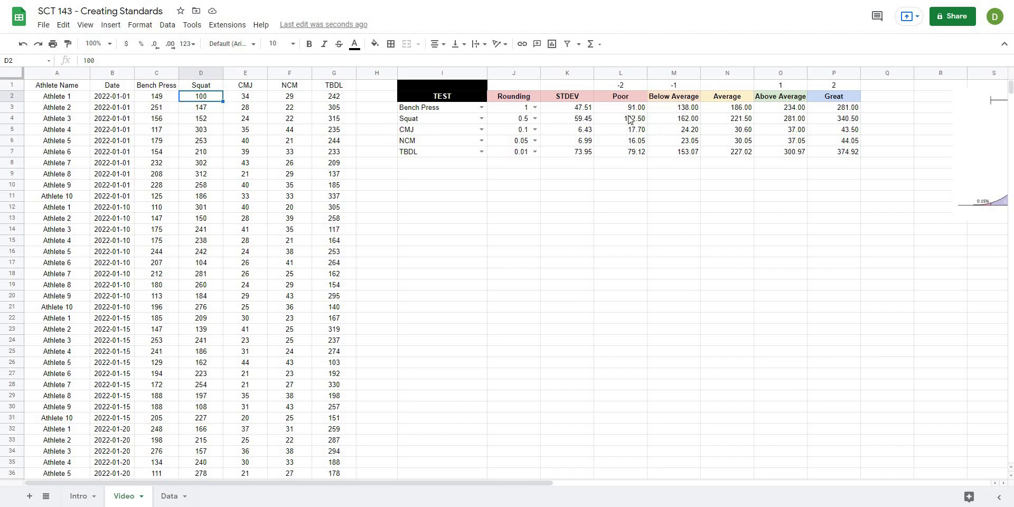
pyautogui.moveTo(634, 120); pyautogui.dragTo(667, 125)
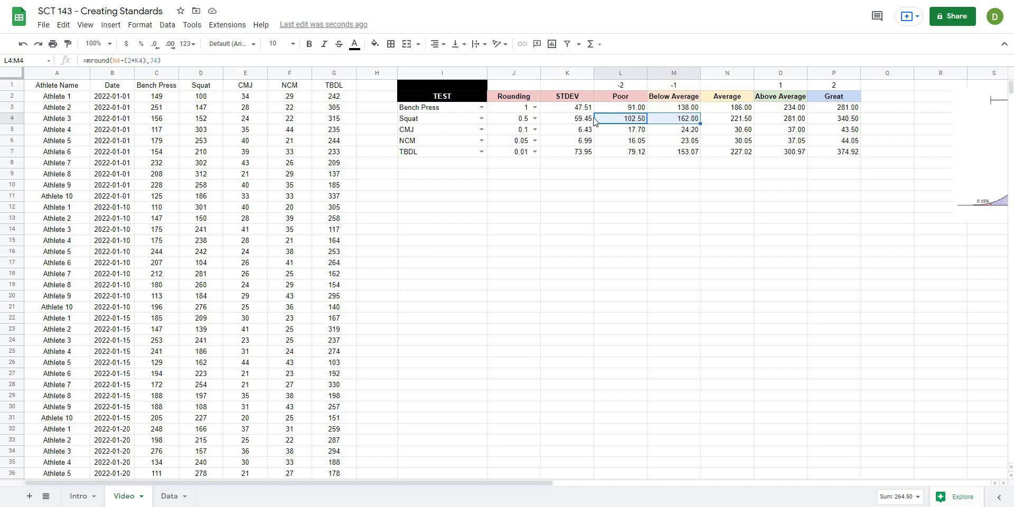
pyautogui.hotkey('shift', 'Left')
pyautogui.hotkey('shift', 'Left')
pyautogui.press('Left')
pyautogui.press('Down')
pyautogui.press('Down')
pyautogui.press('Down')
pyautogui.press('Down')
pyautogui.press('Down')
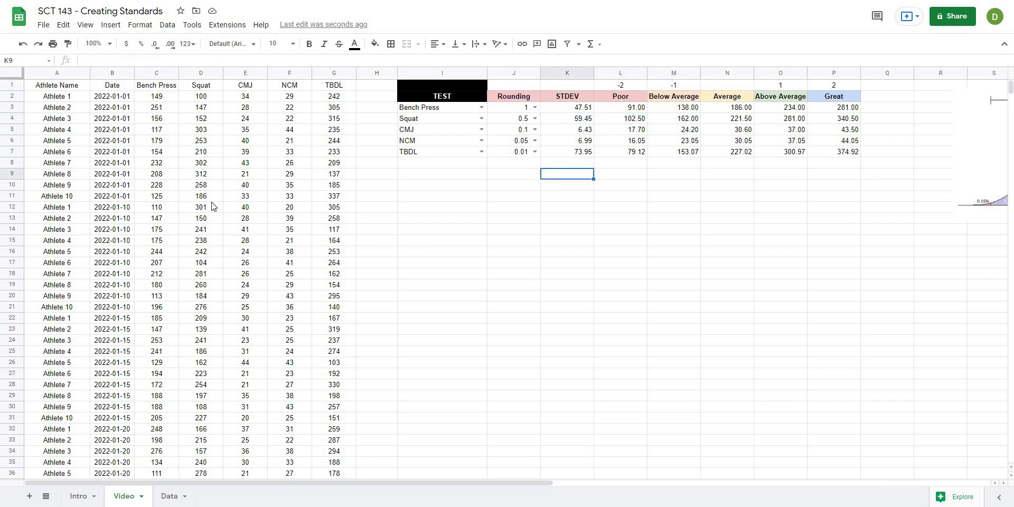
# Compare Athlete 1's first CMJ result in E2 with the Average and Above Average standards in N5:O5.
pyautogui.click(249, 98)
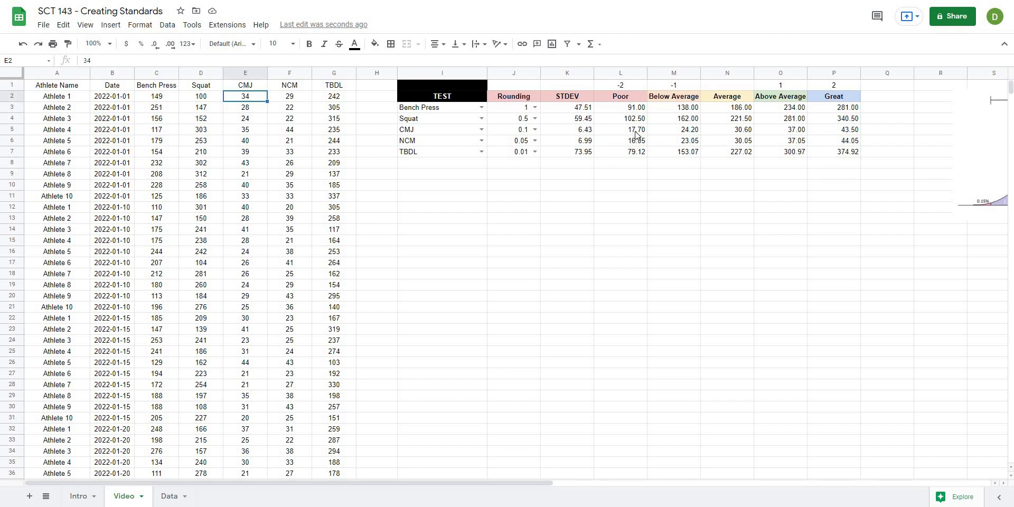
pyautogui.moveTo(737, 129); pyautogui.dragTo(787, 130)
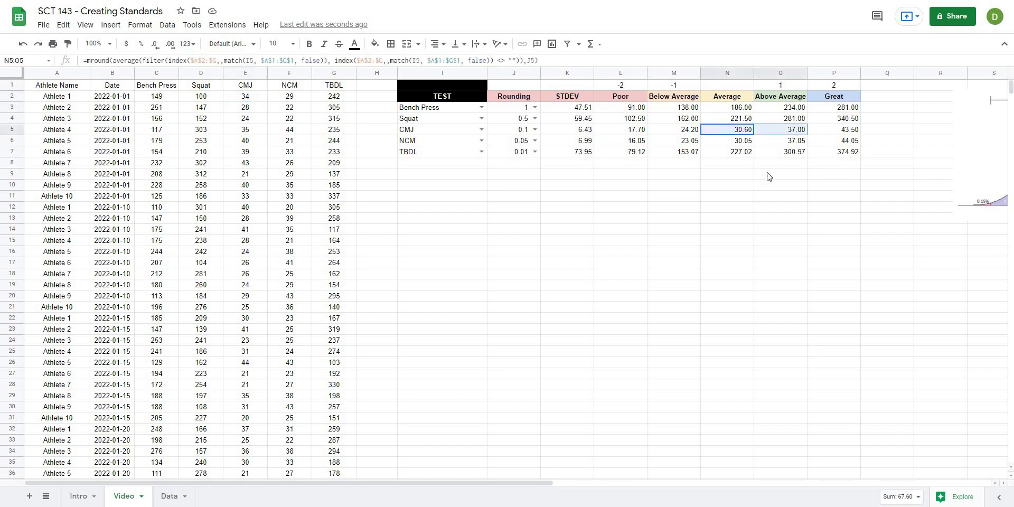
pyautogui.click(756, 211)
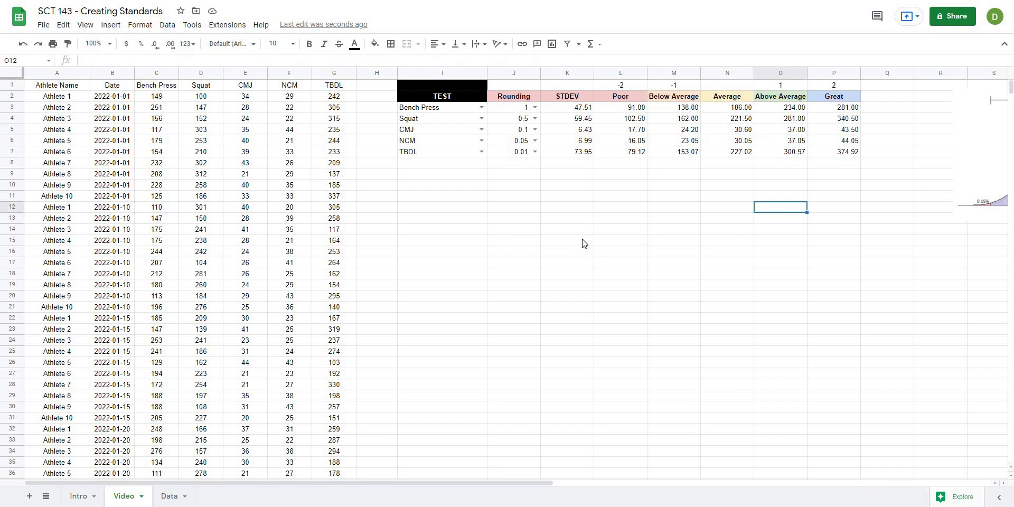